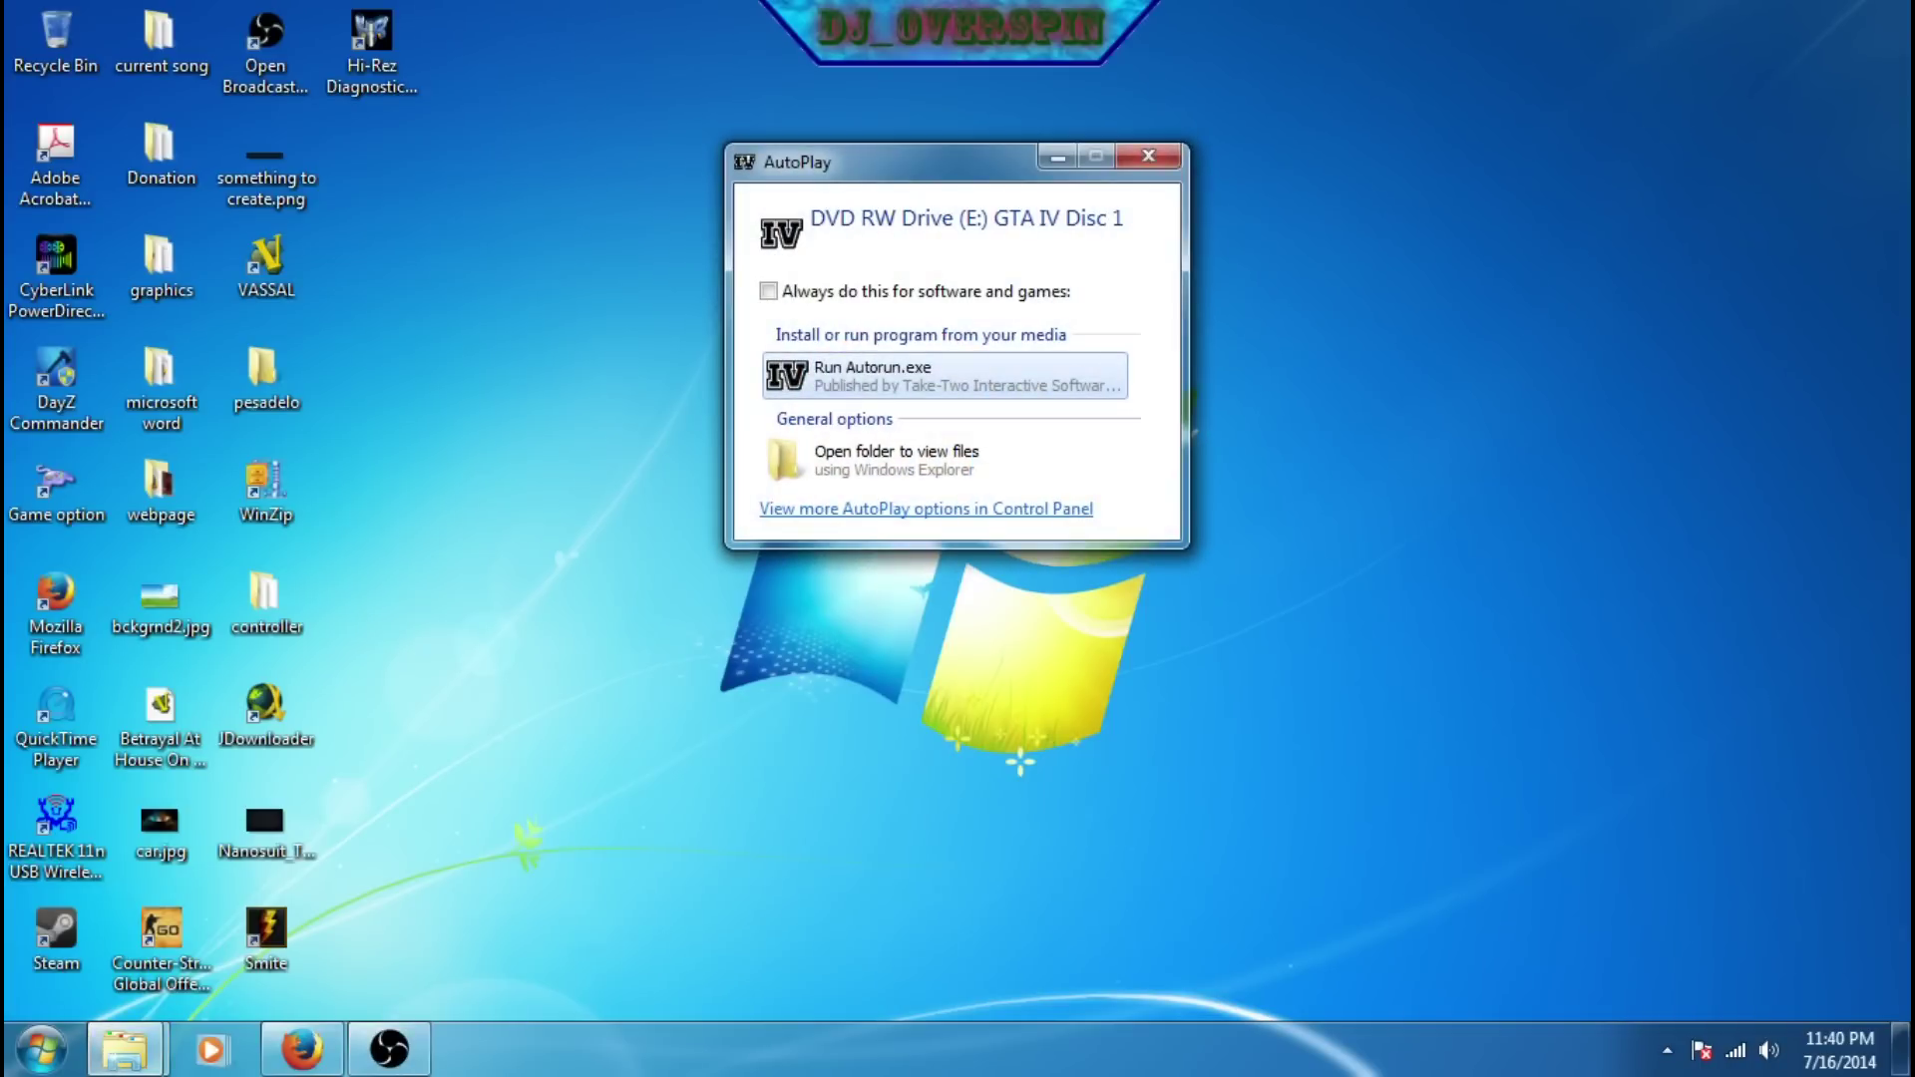
Run Autorun.exe, choose English, and install Social Club to the default Rockstar Games folder.
{"action": "left_click", "coordinate": [925, 377]}
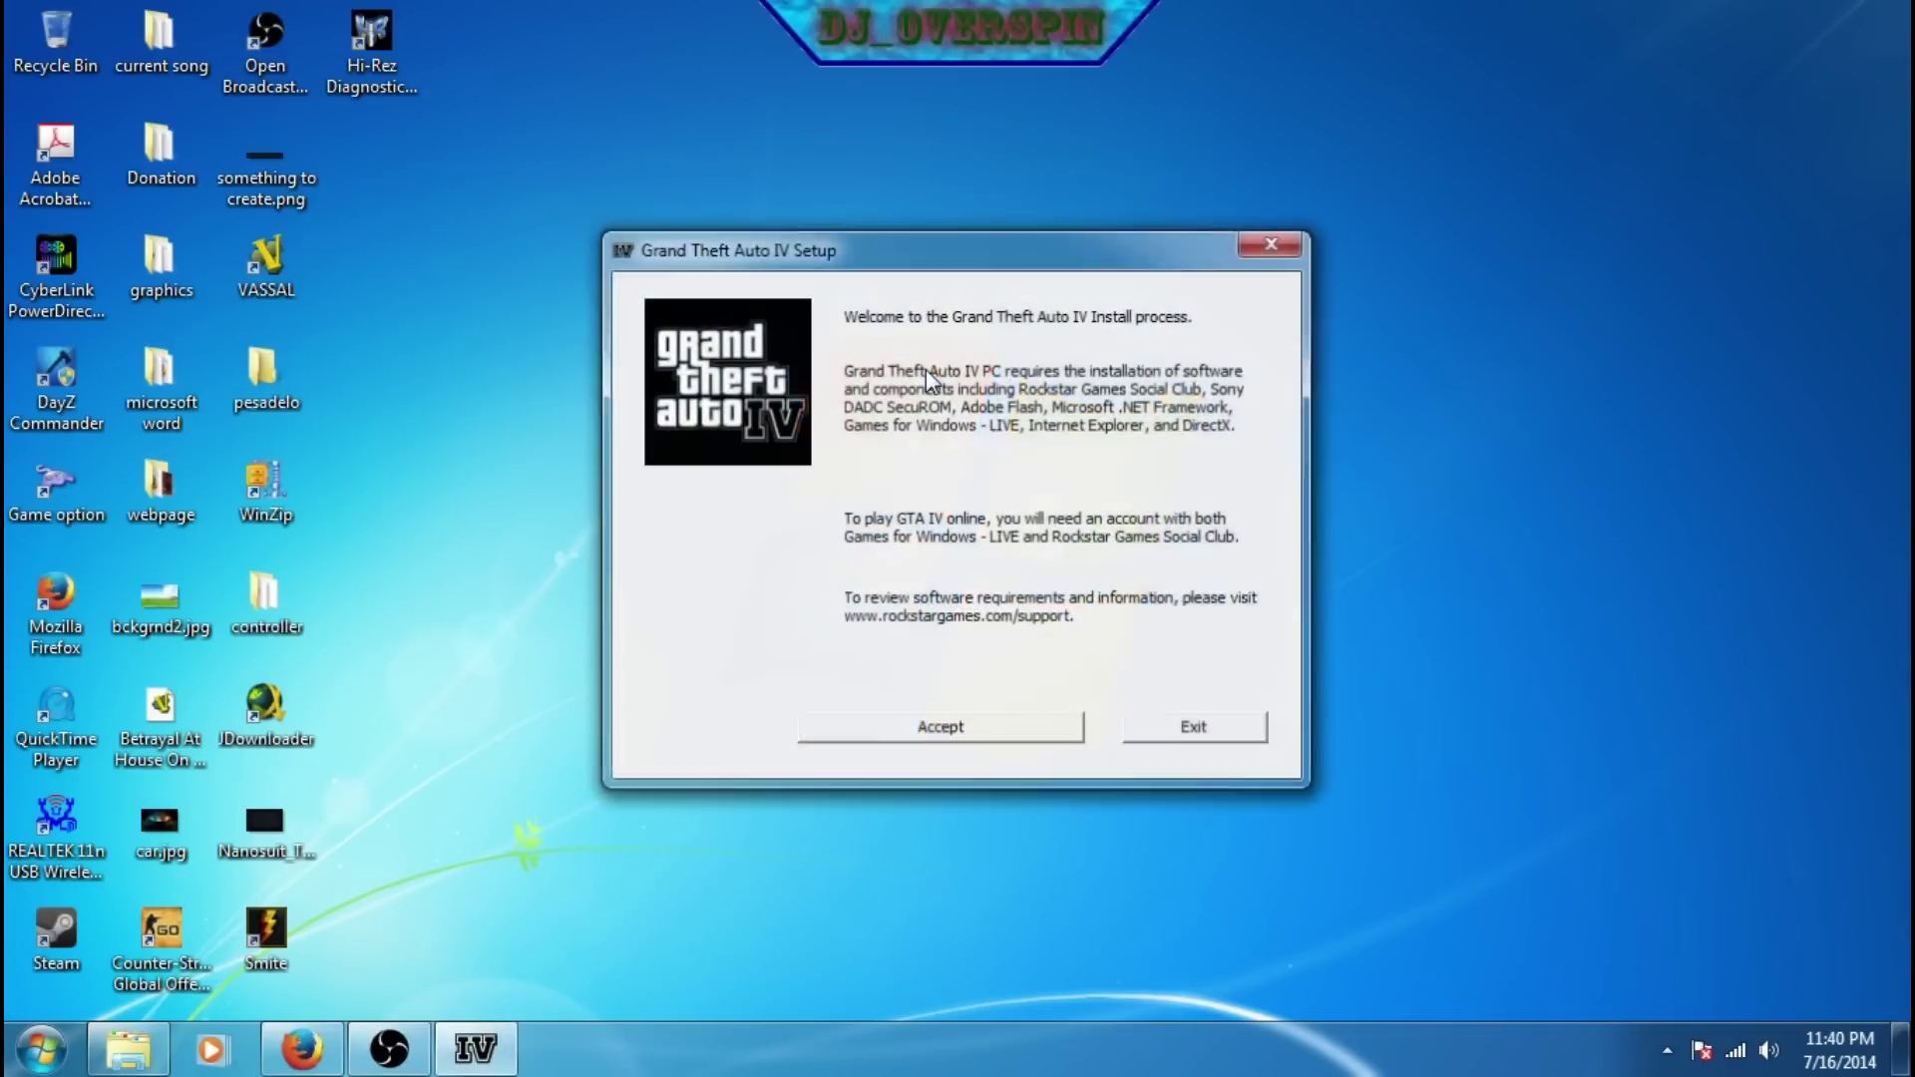
{"action": "left_click", "coordinate": [989, 726]}
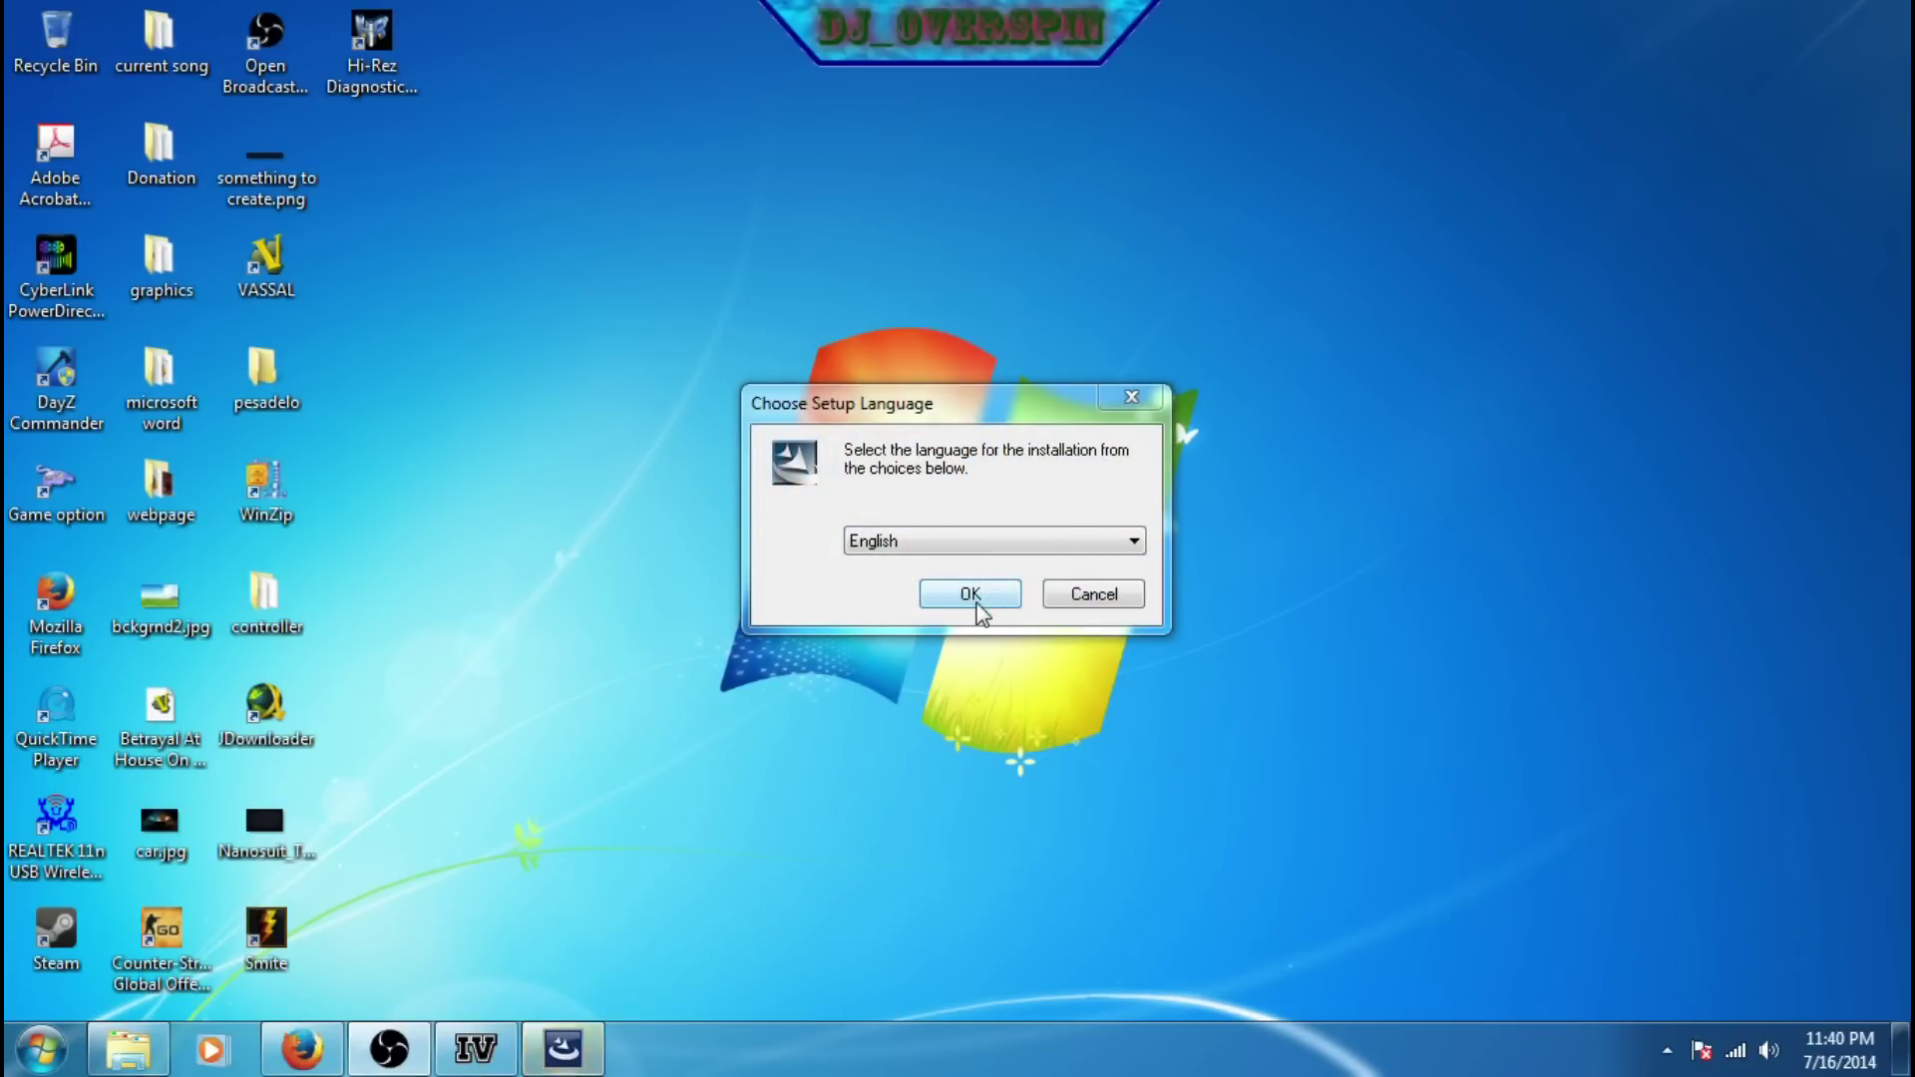
{"action": "left_click", "coordinate": [977, 605]}
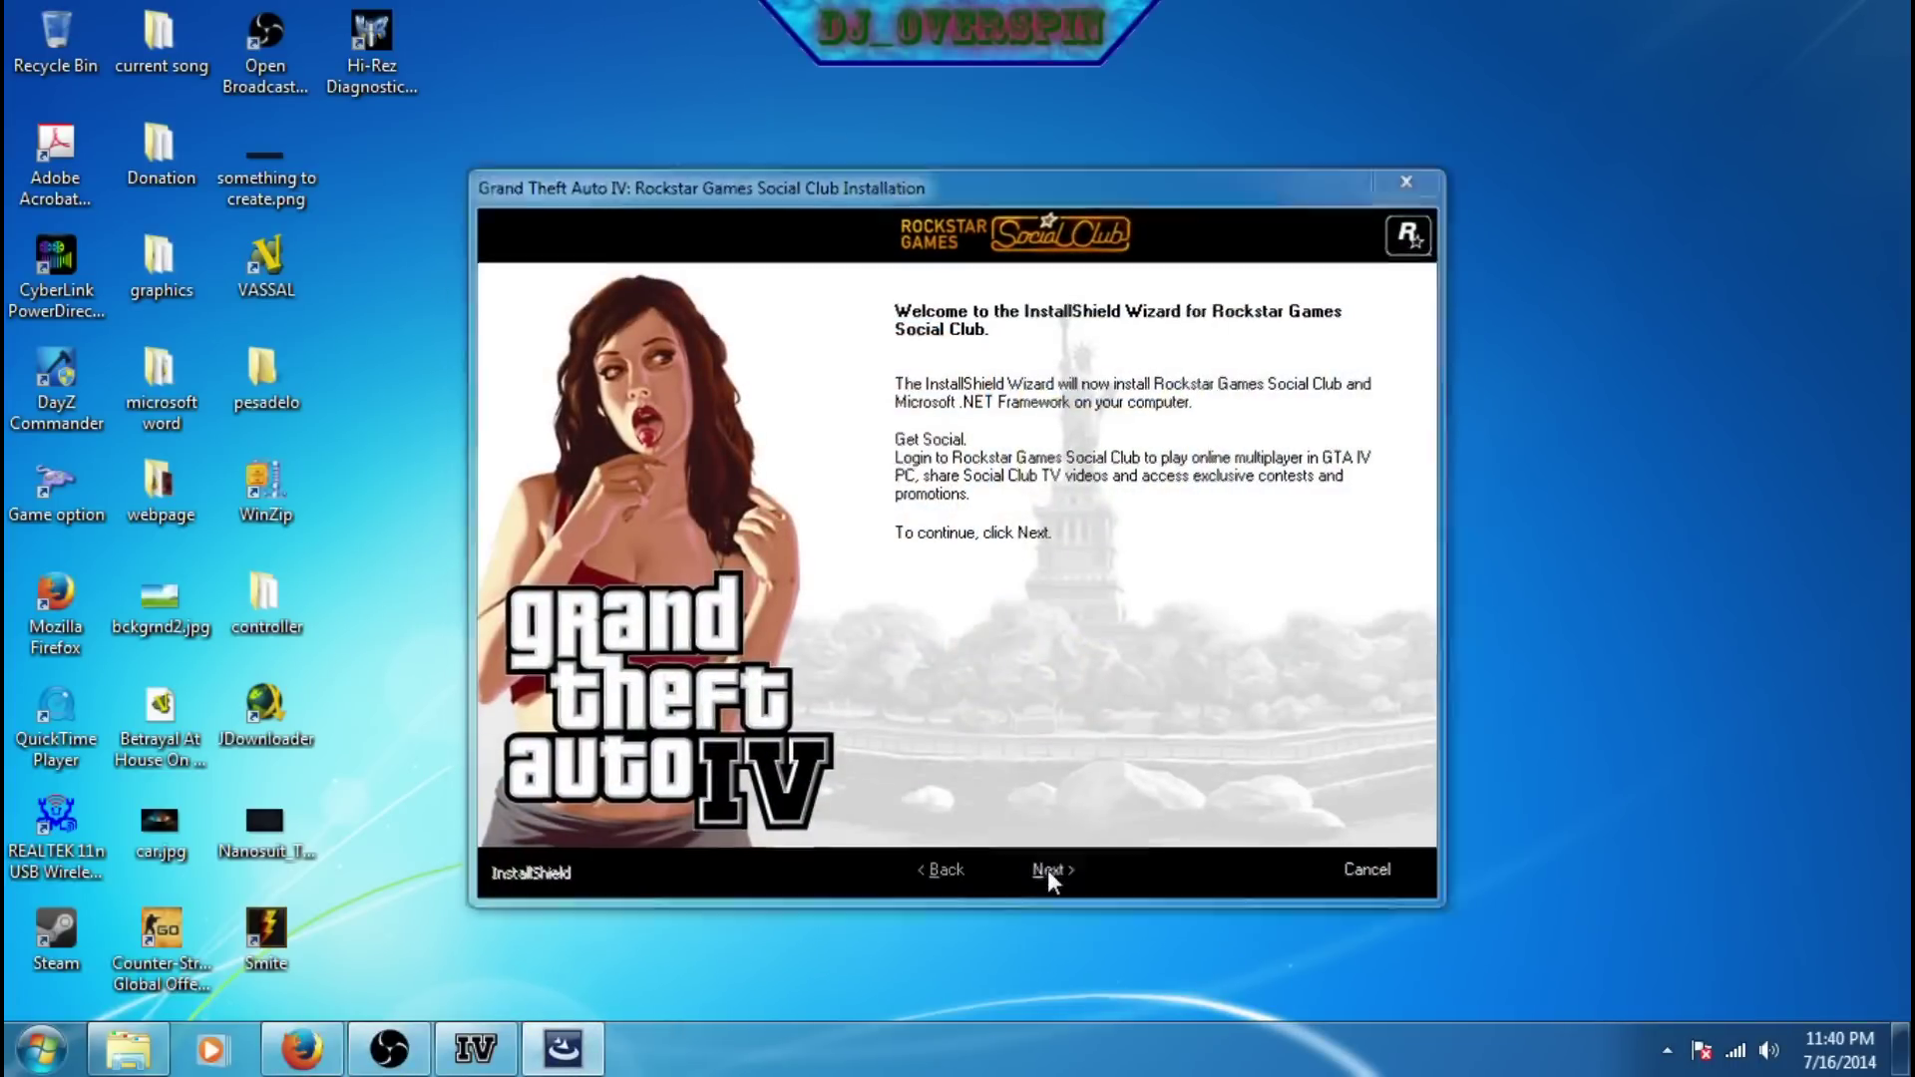
{"action": "left_click", "coordinate": [1049, 870]}
{"action": "left_click", "coordinate": [975, 748]}
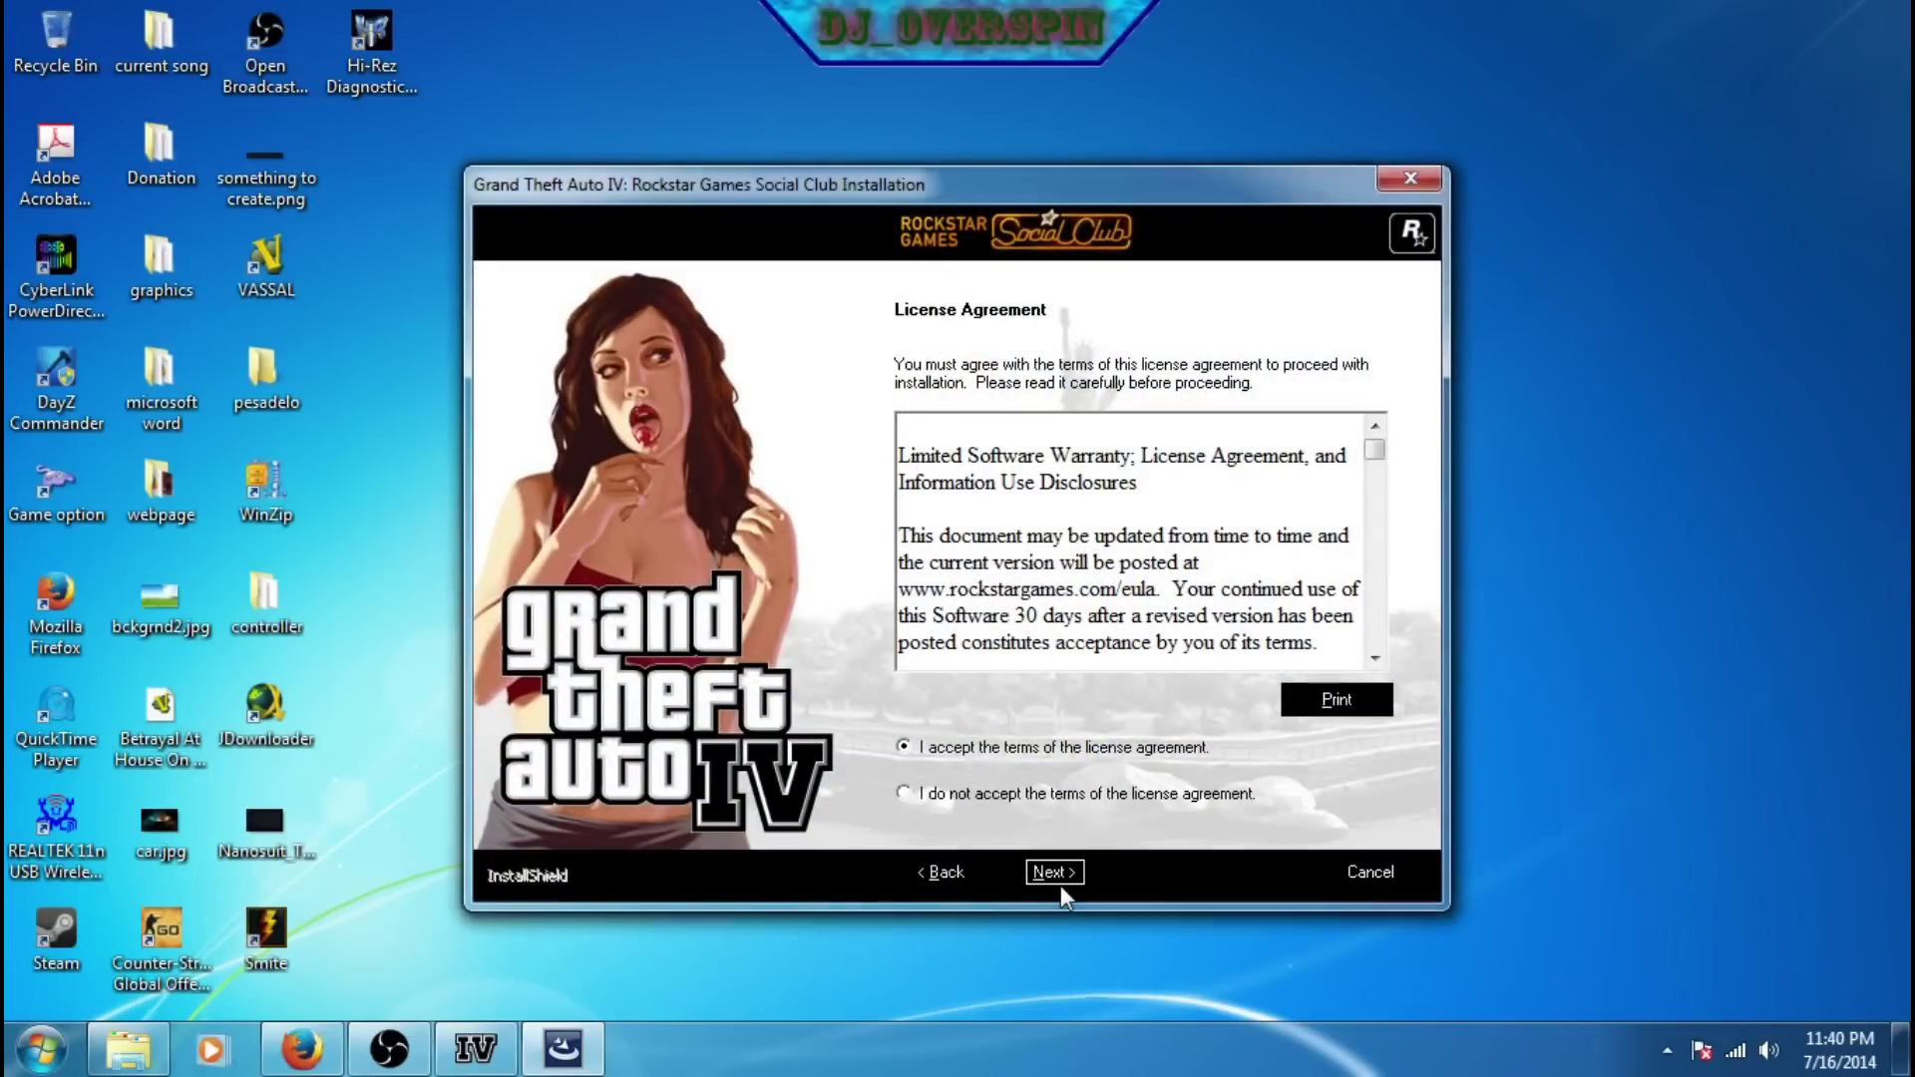
{"action": "left_click", "coordinate": [1059, 882]}
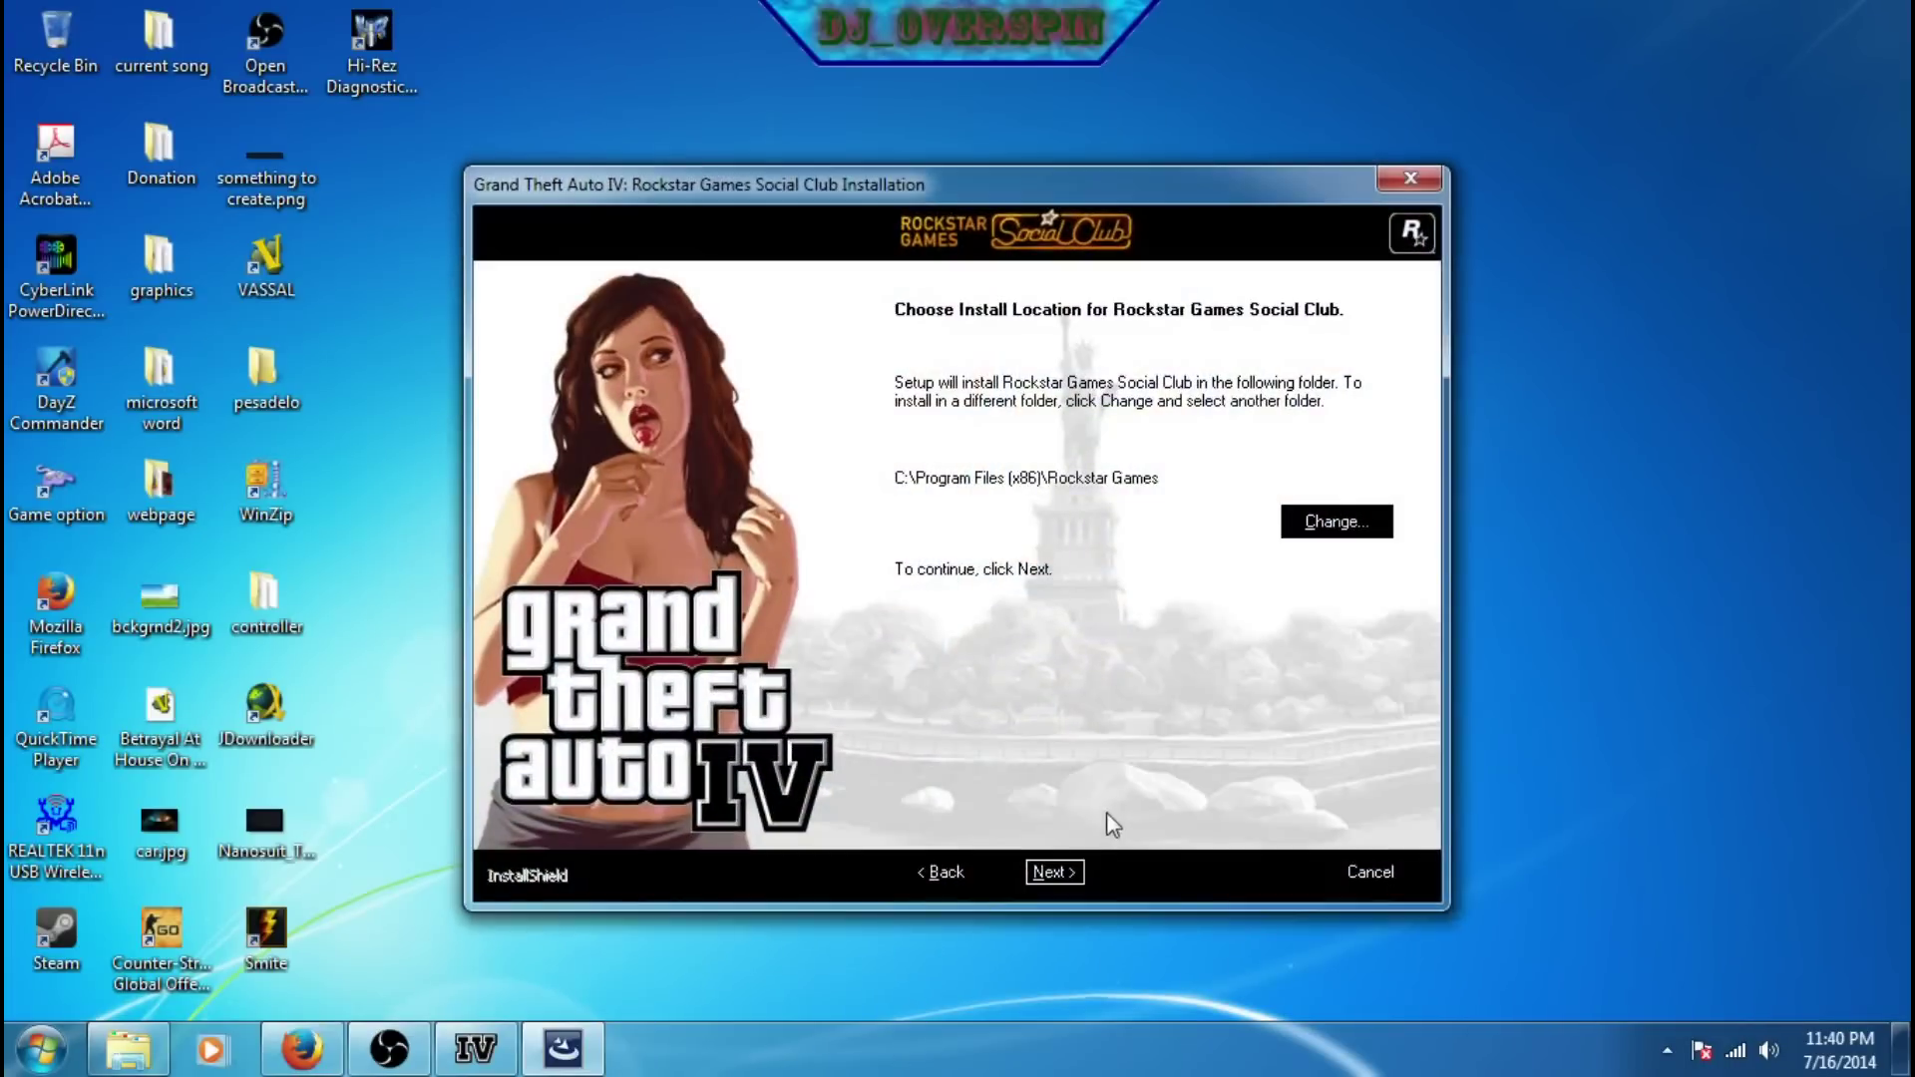
{"action": "left_click", "coordinate": [1053, 880]}
{"action": "left_click", "coordinate": [1053, 877]}
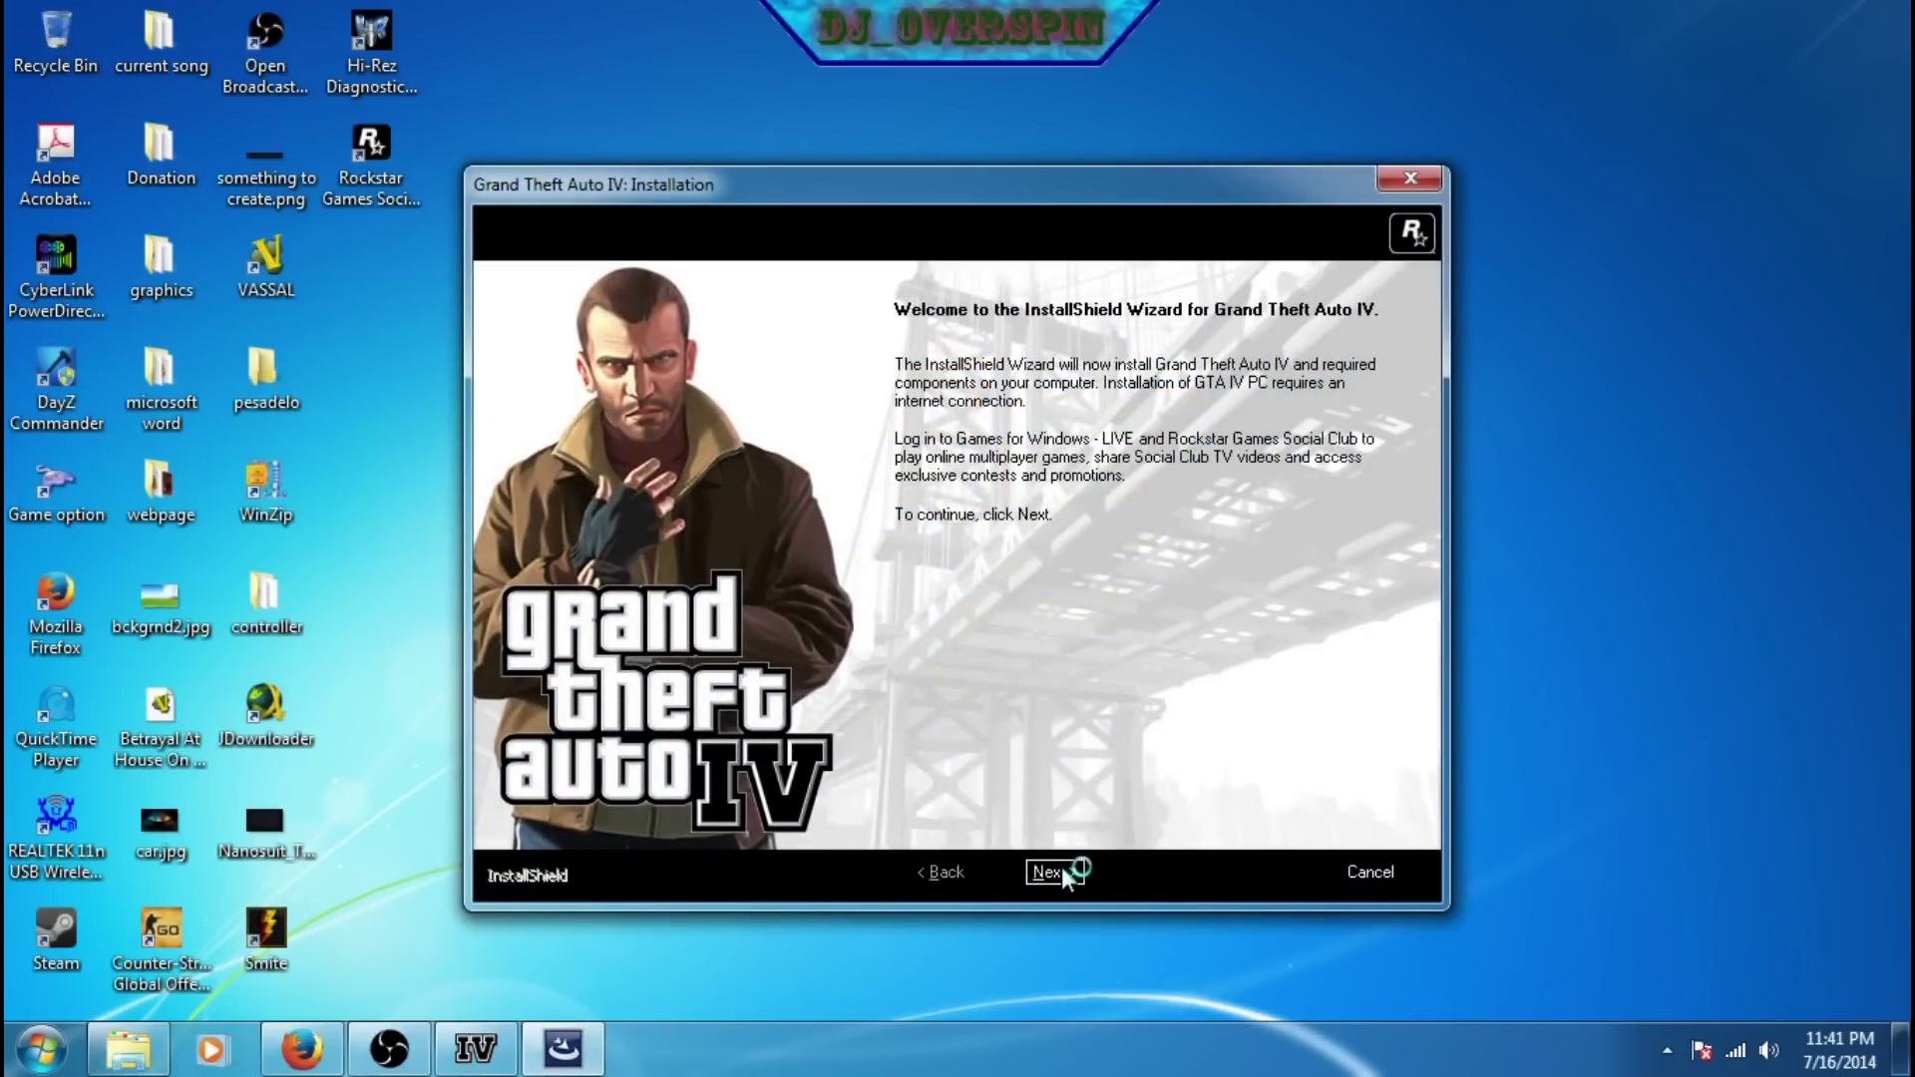
Skip the LIVE and Social Club sign-ups, install GTA IV with Typical setup, and finish.
{"action": "left_click", "coordinate": [1063, 876]}
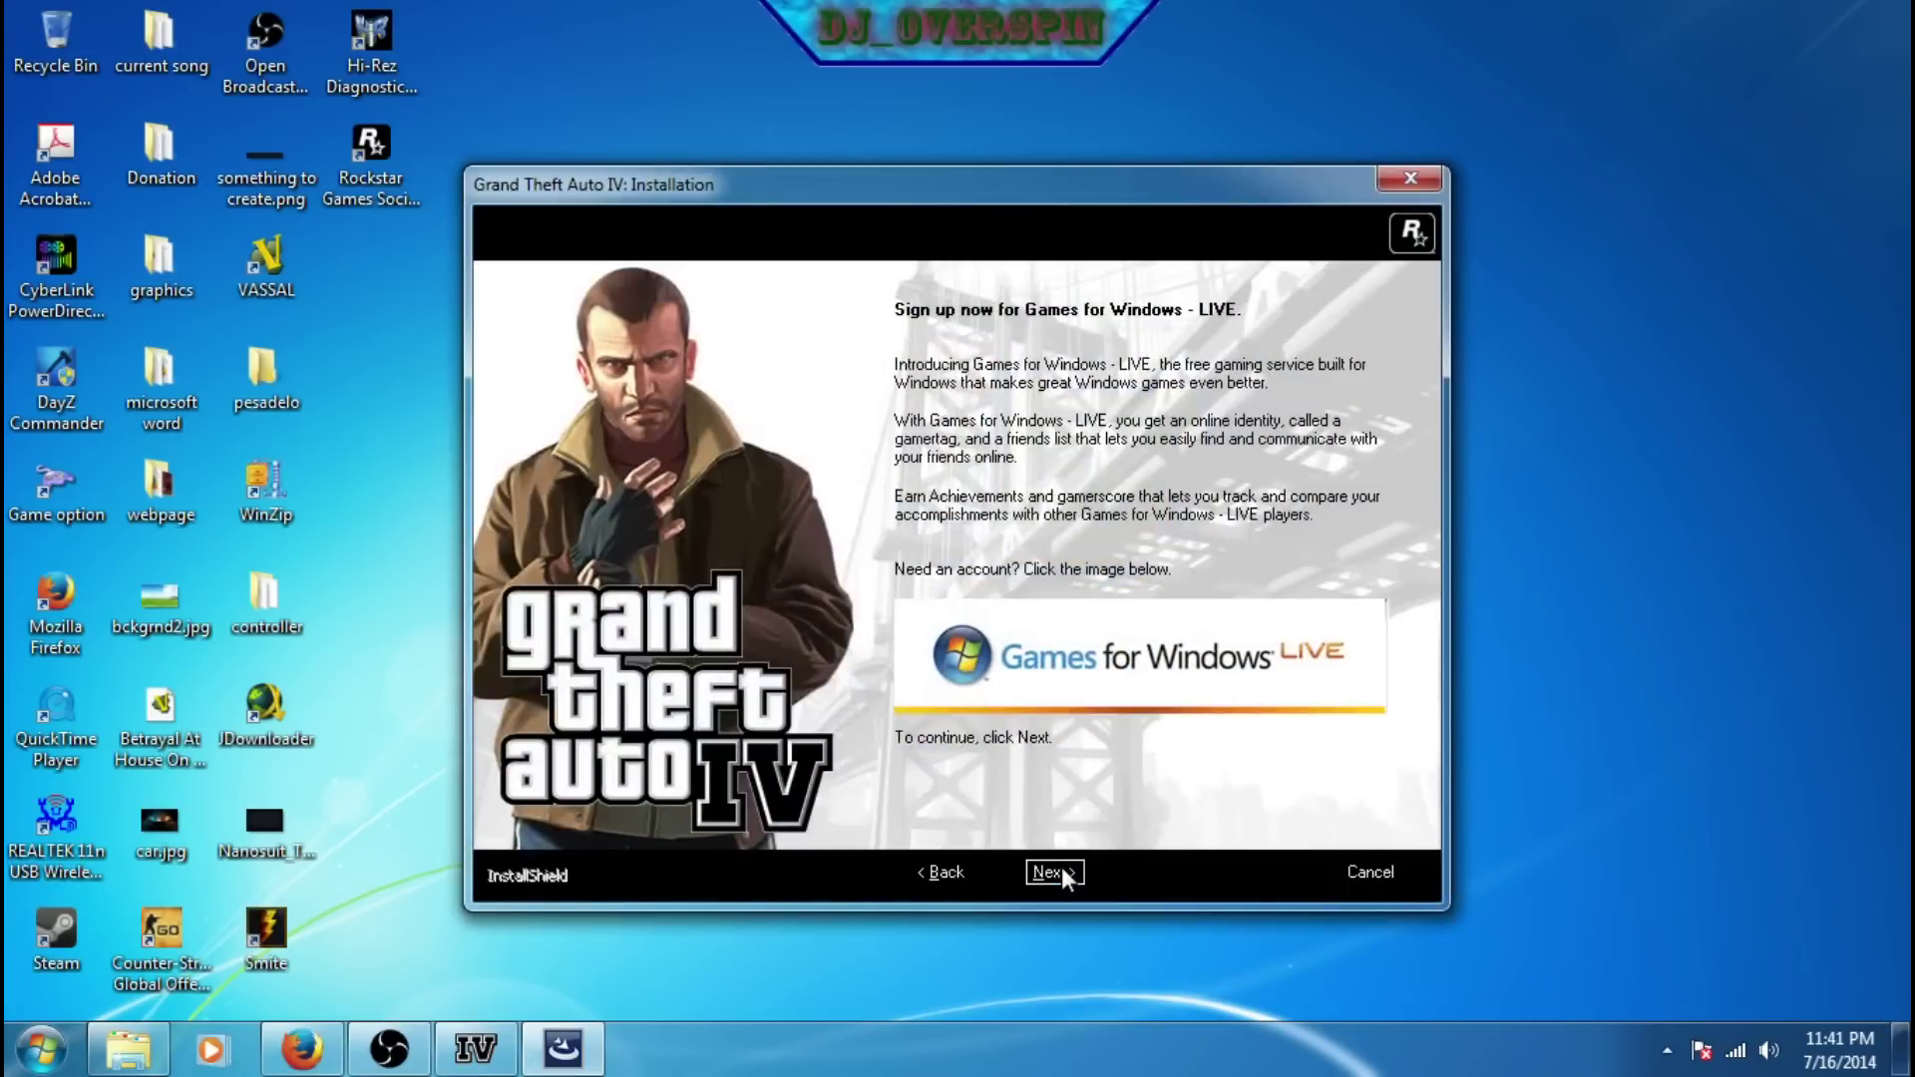
{"action": "left_click", "coordinate": [1059, 874]}
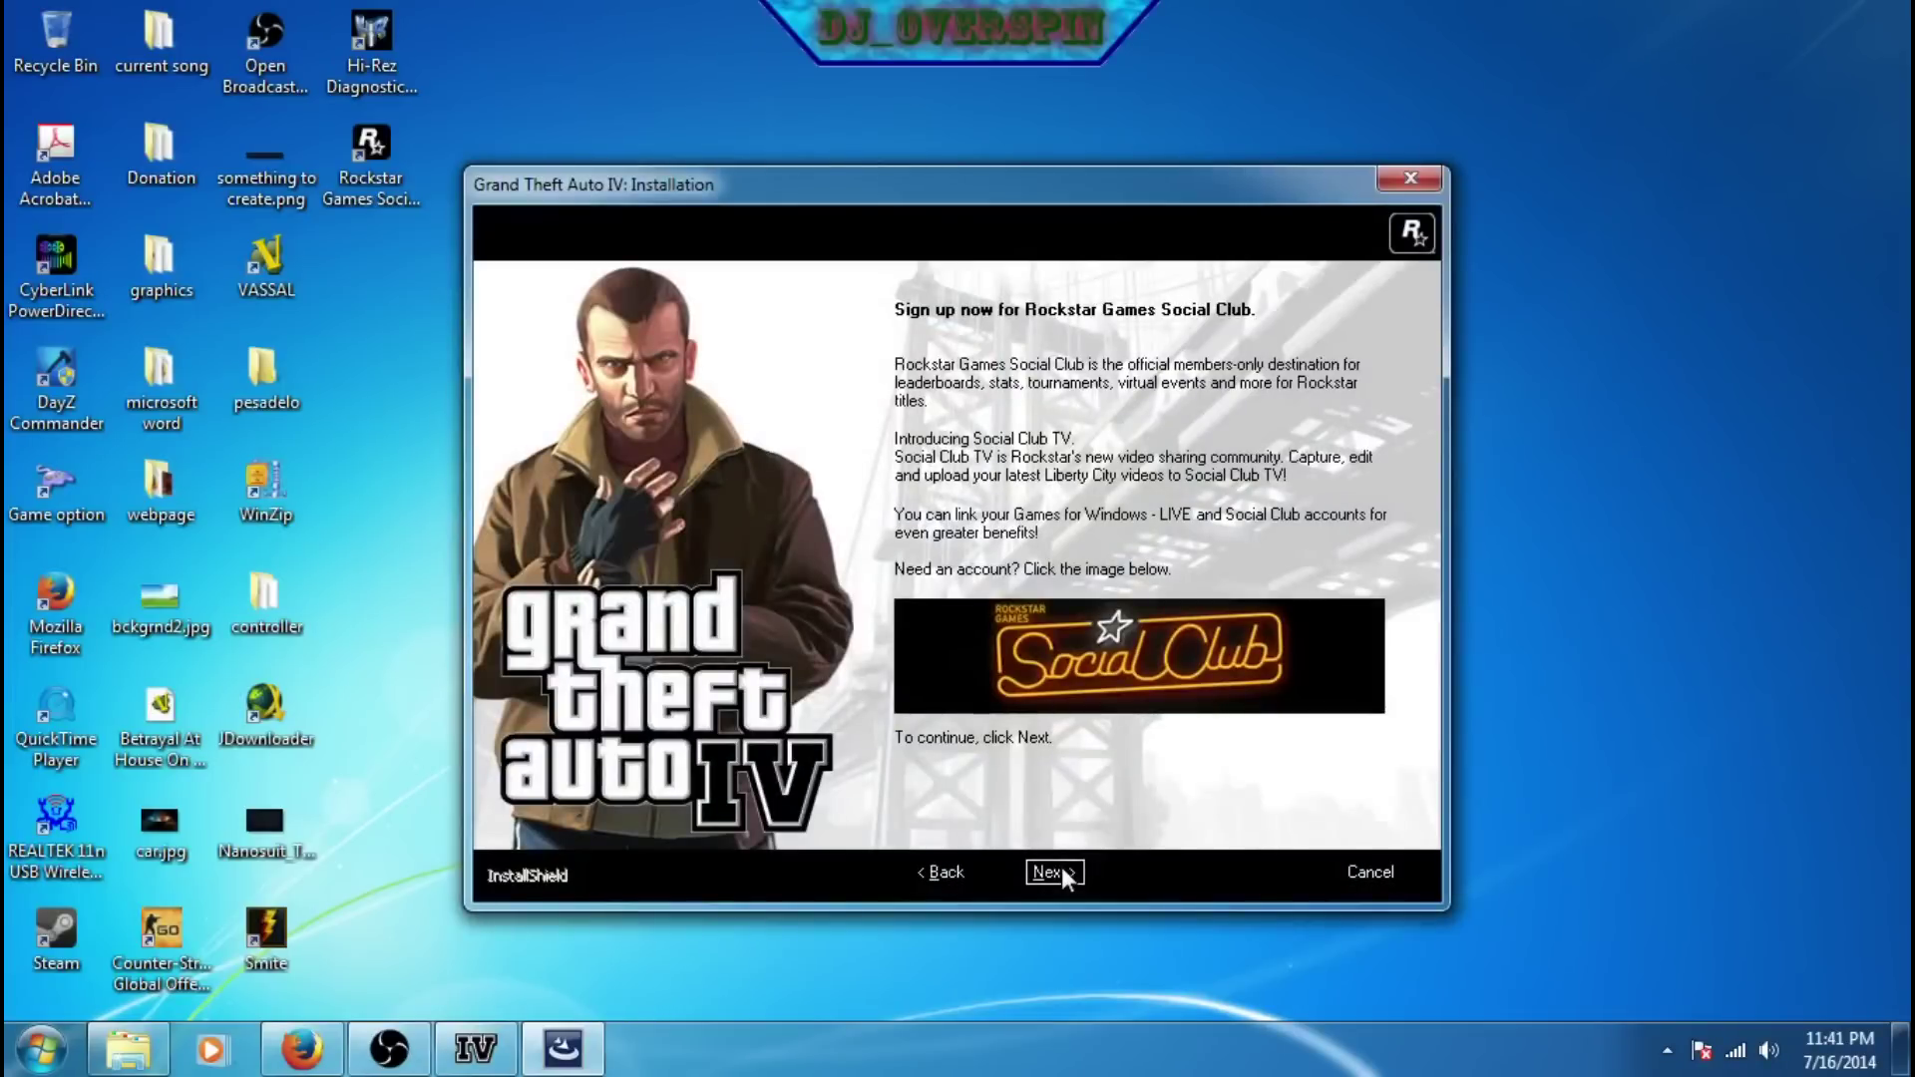
{"action": "left_click", "coordinate": [1063, 873]}
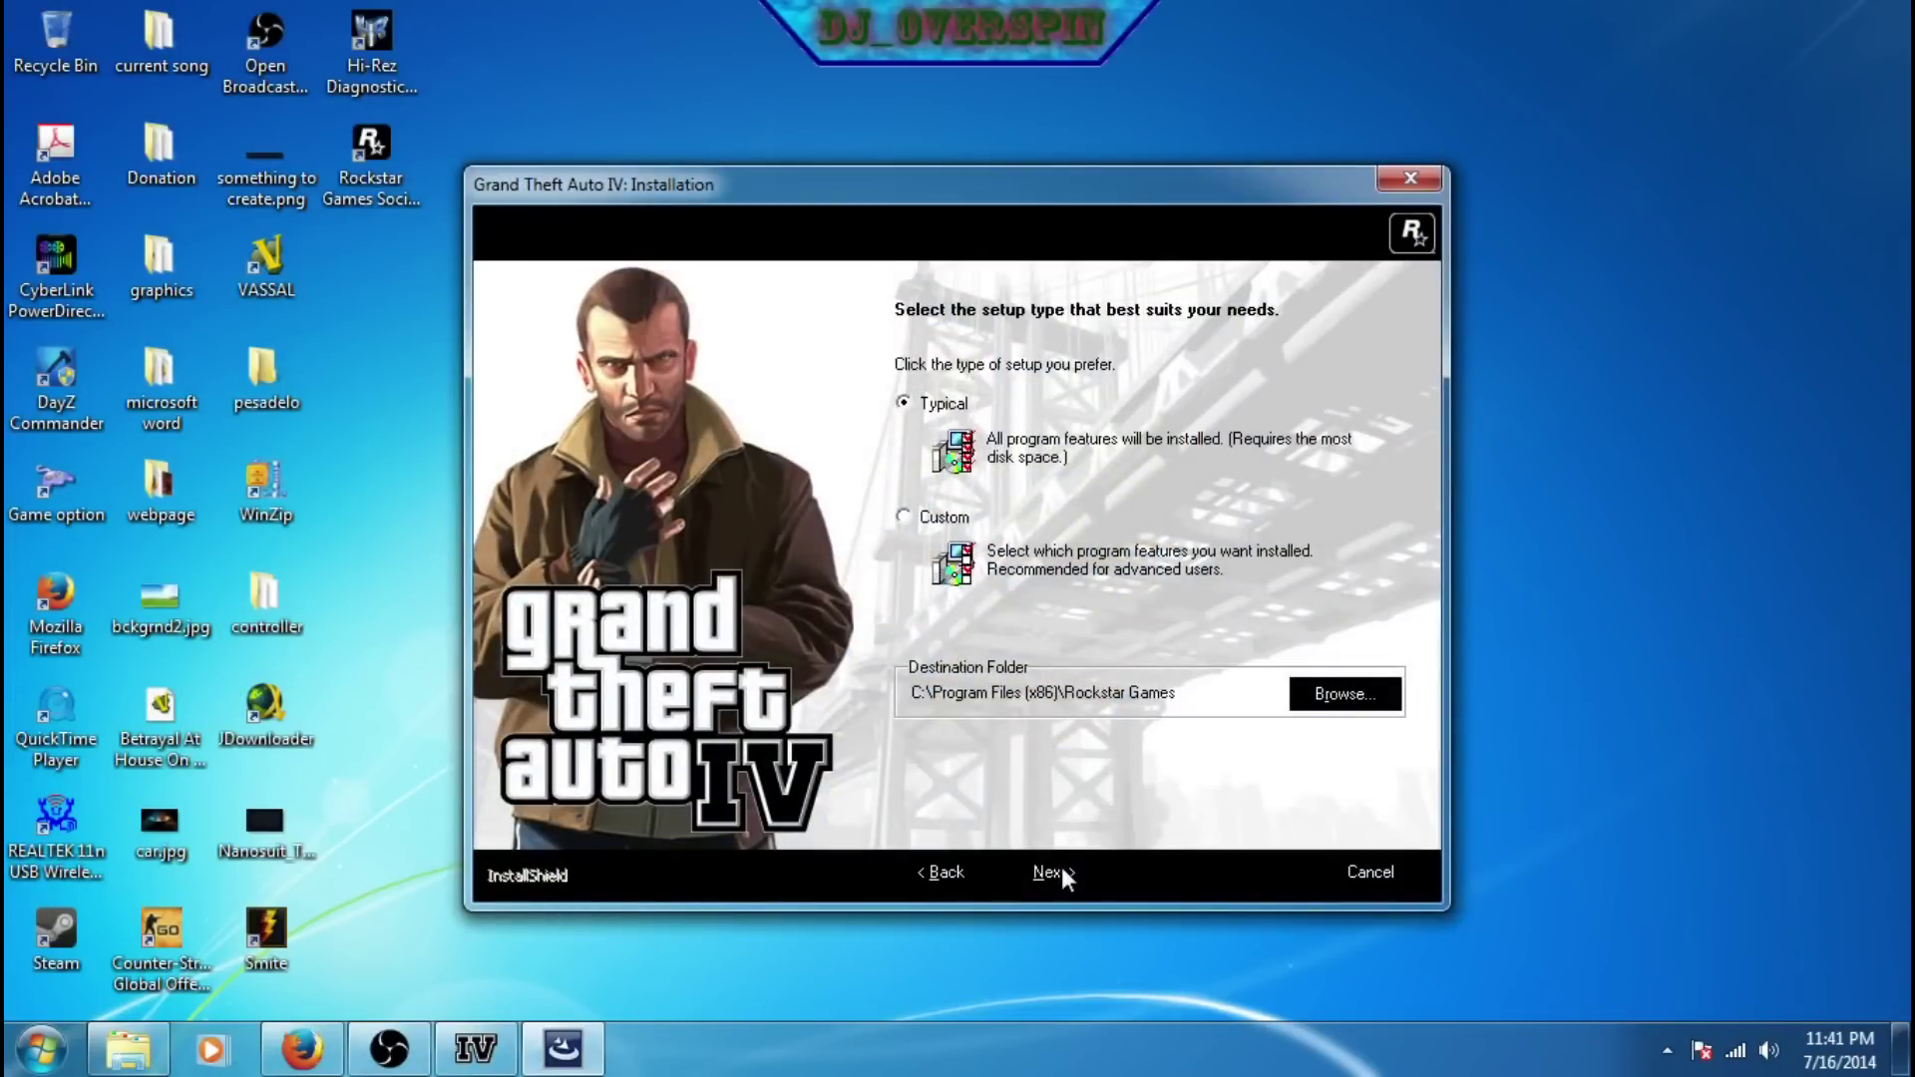
{"action": "left_click", "coordinate": [1063, 873]}
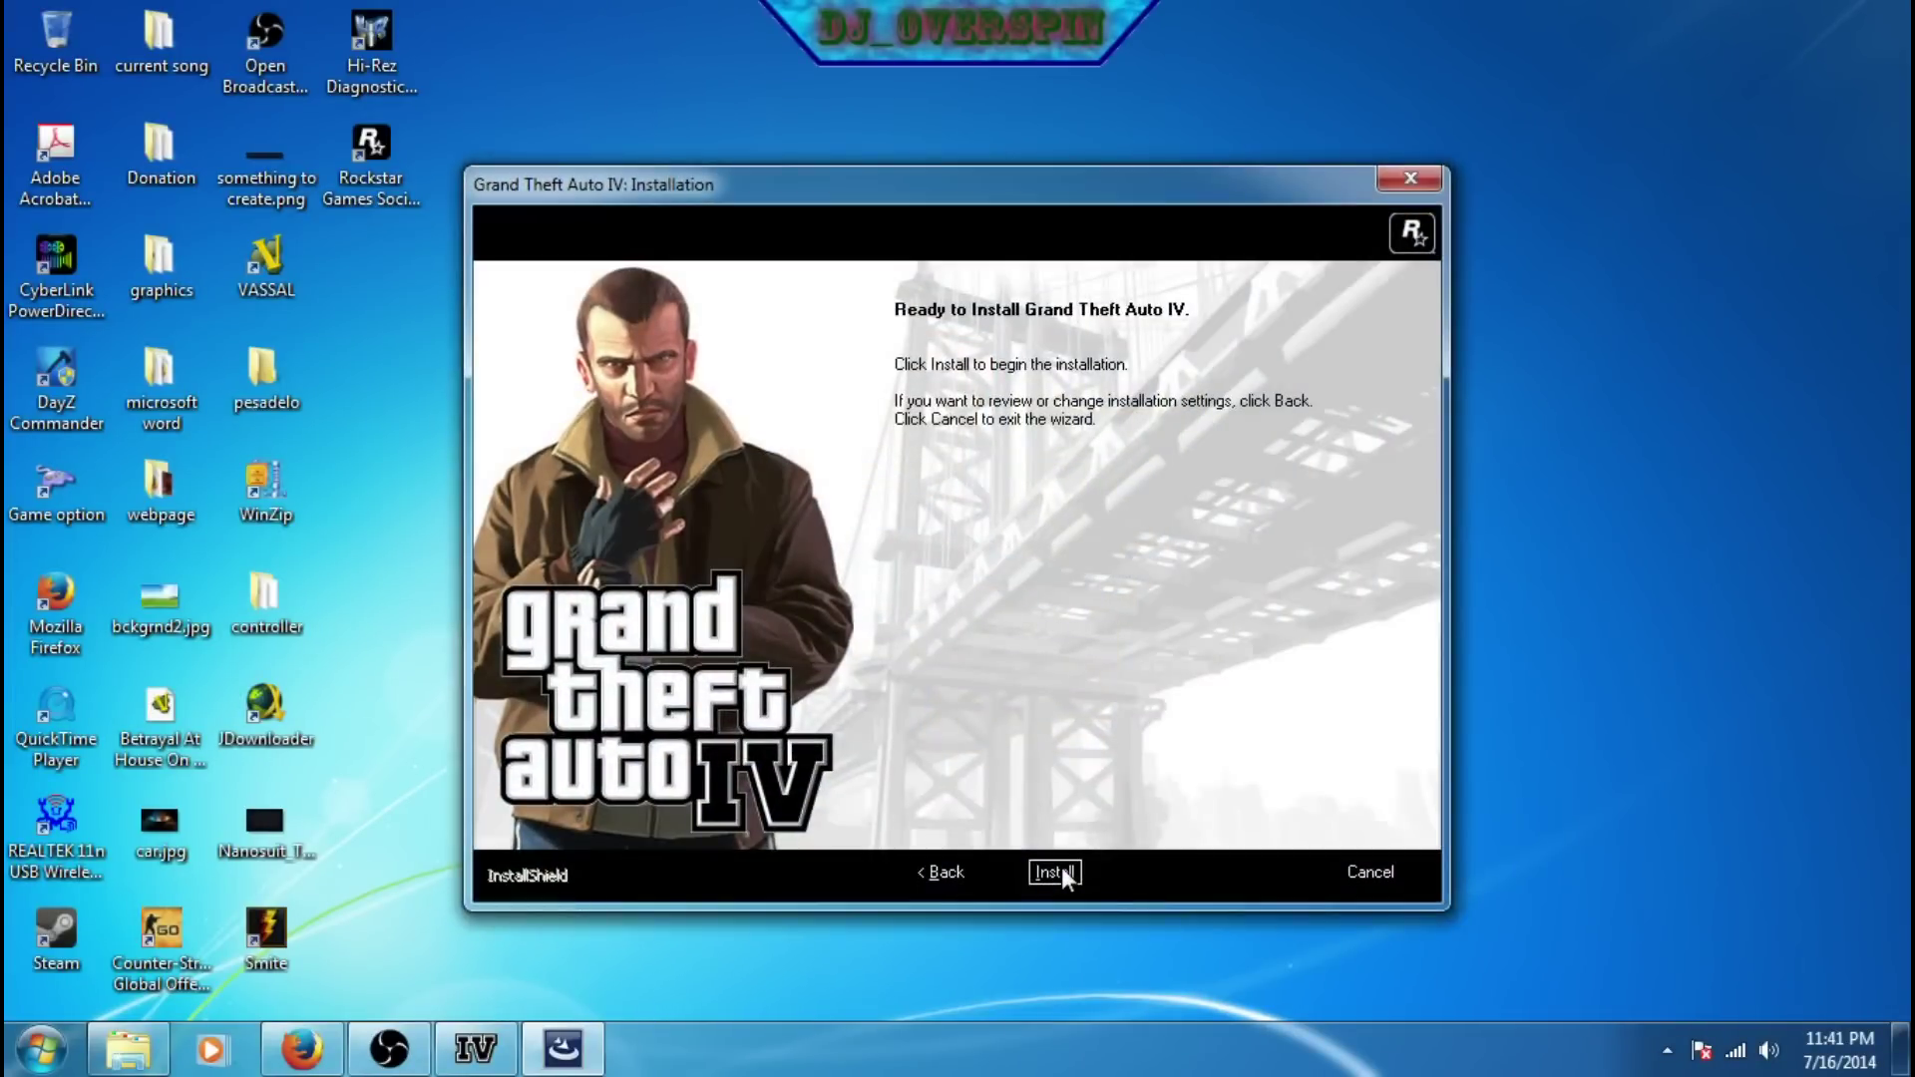
{"action": "left_click", "coordinate": [1063, 874]}
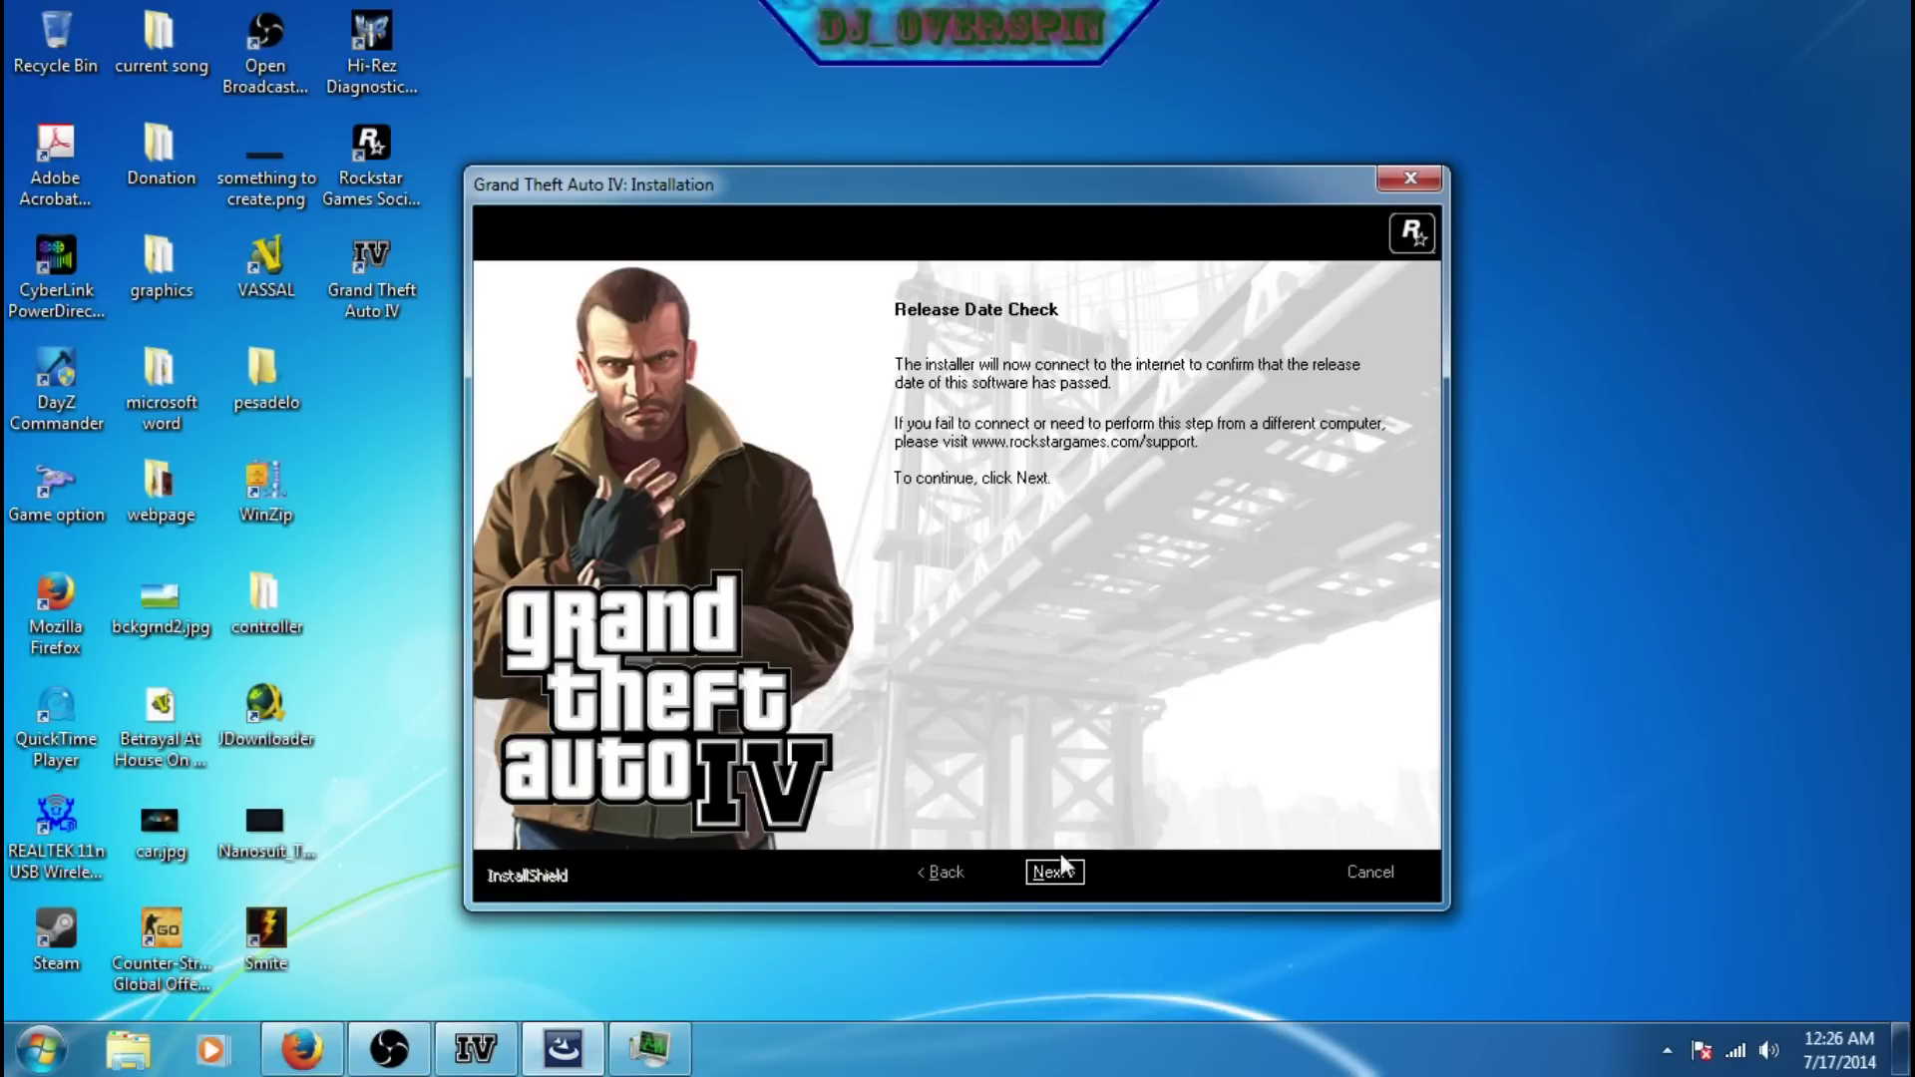
{"action": "left_click", "coordinate": [1061, 873]}
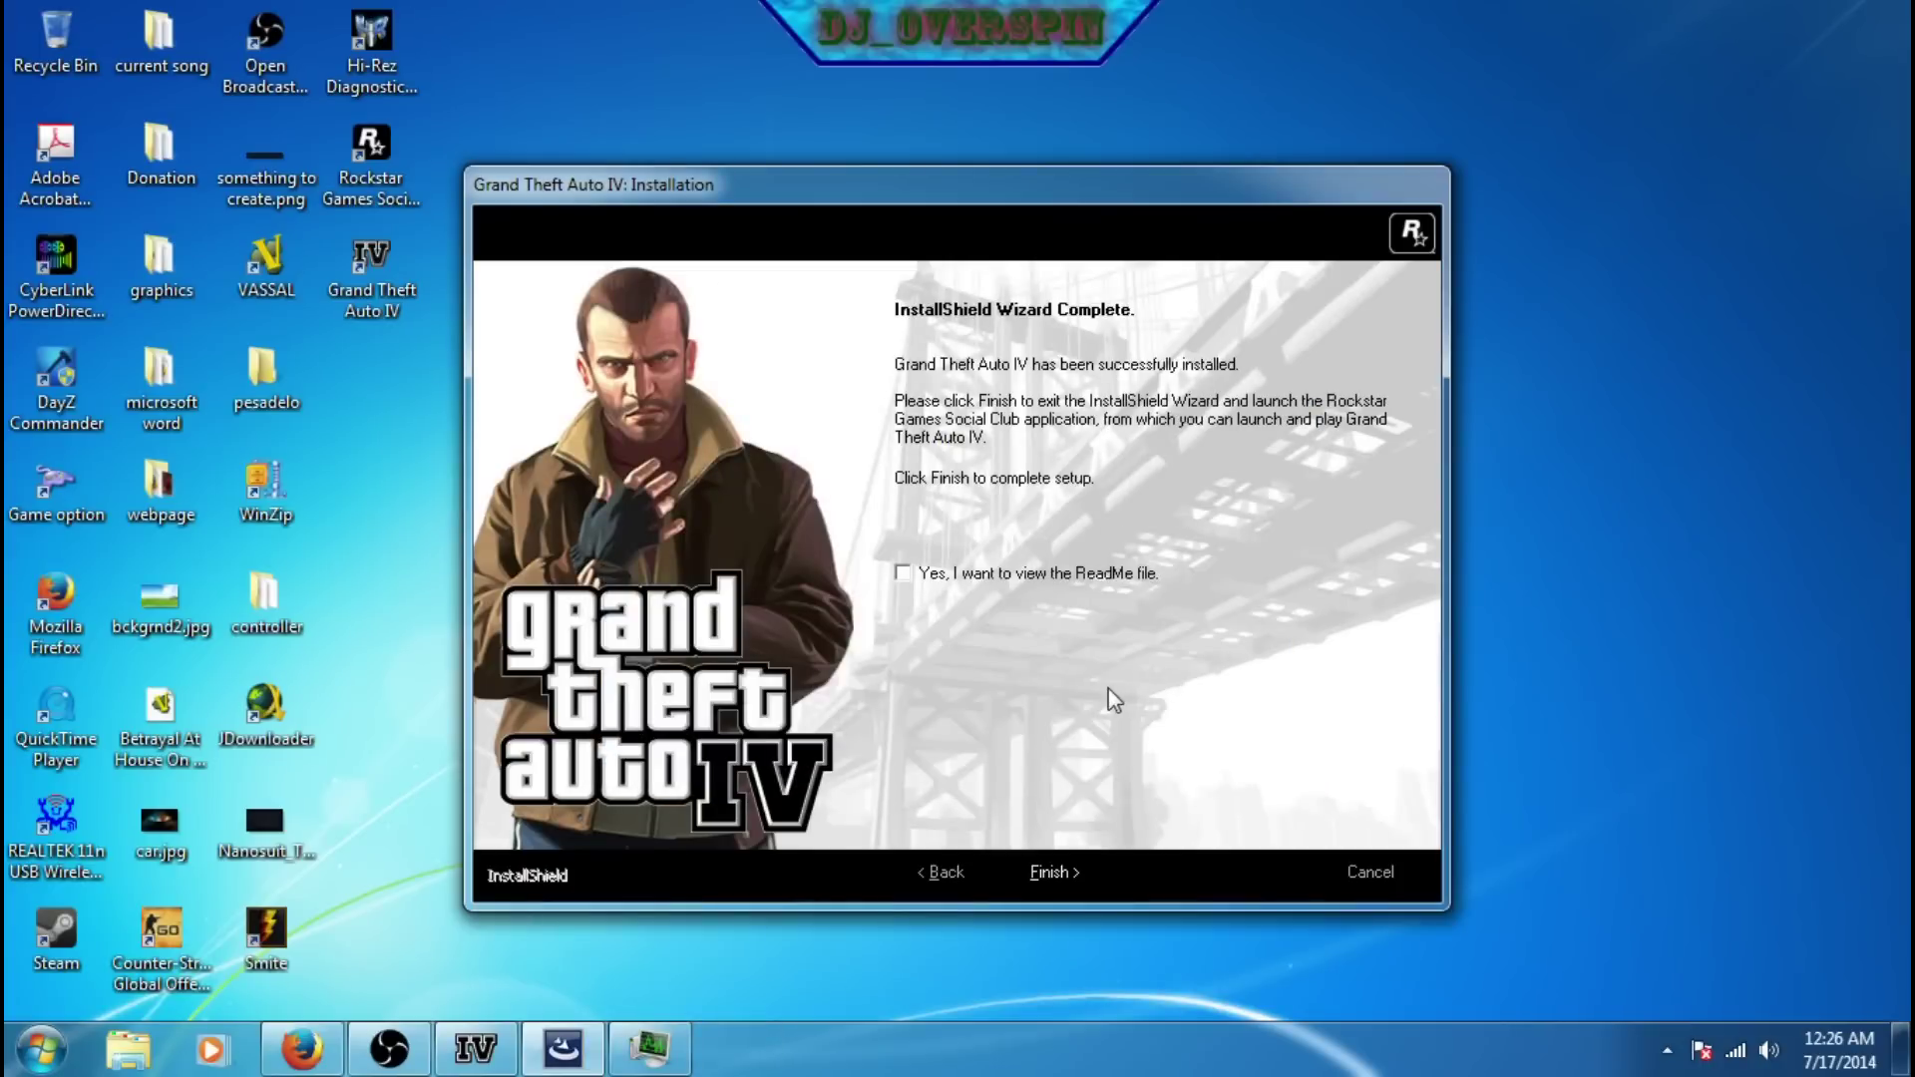
{"action": "left_click", "coordinate": [1057, 866]}
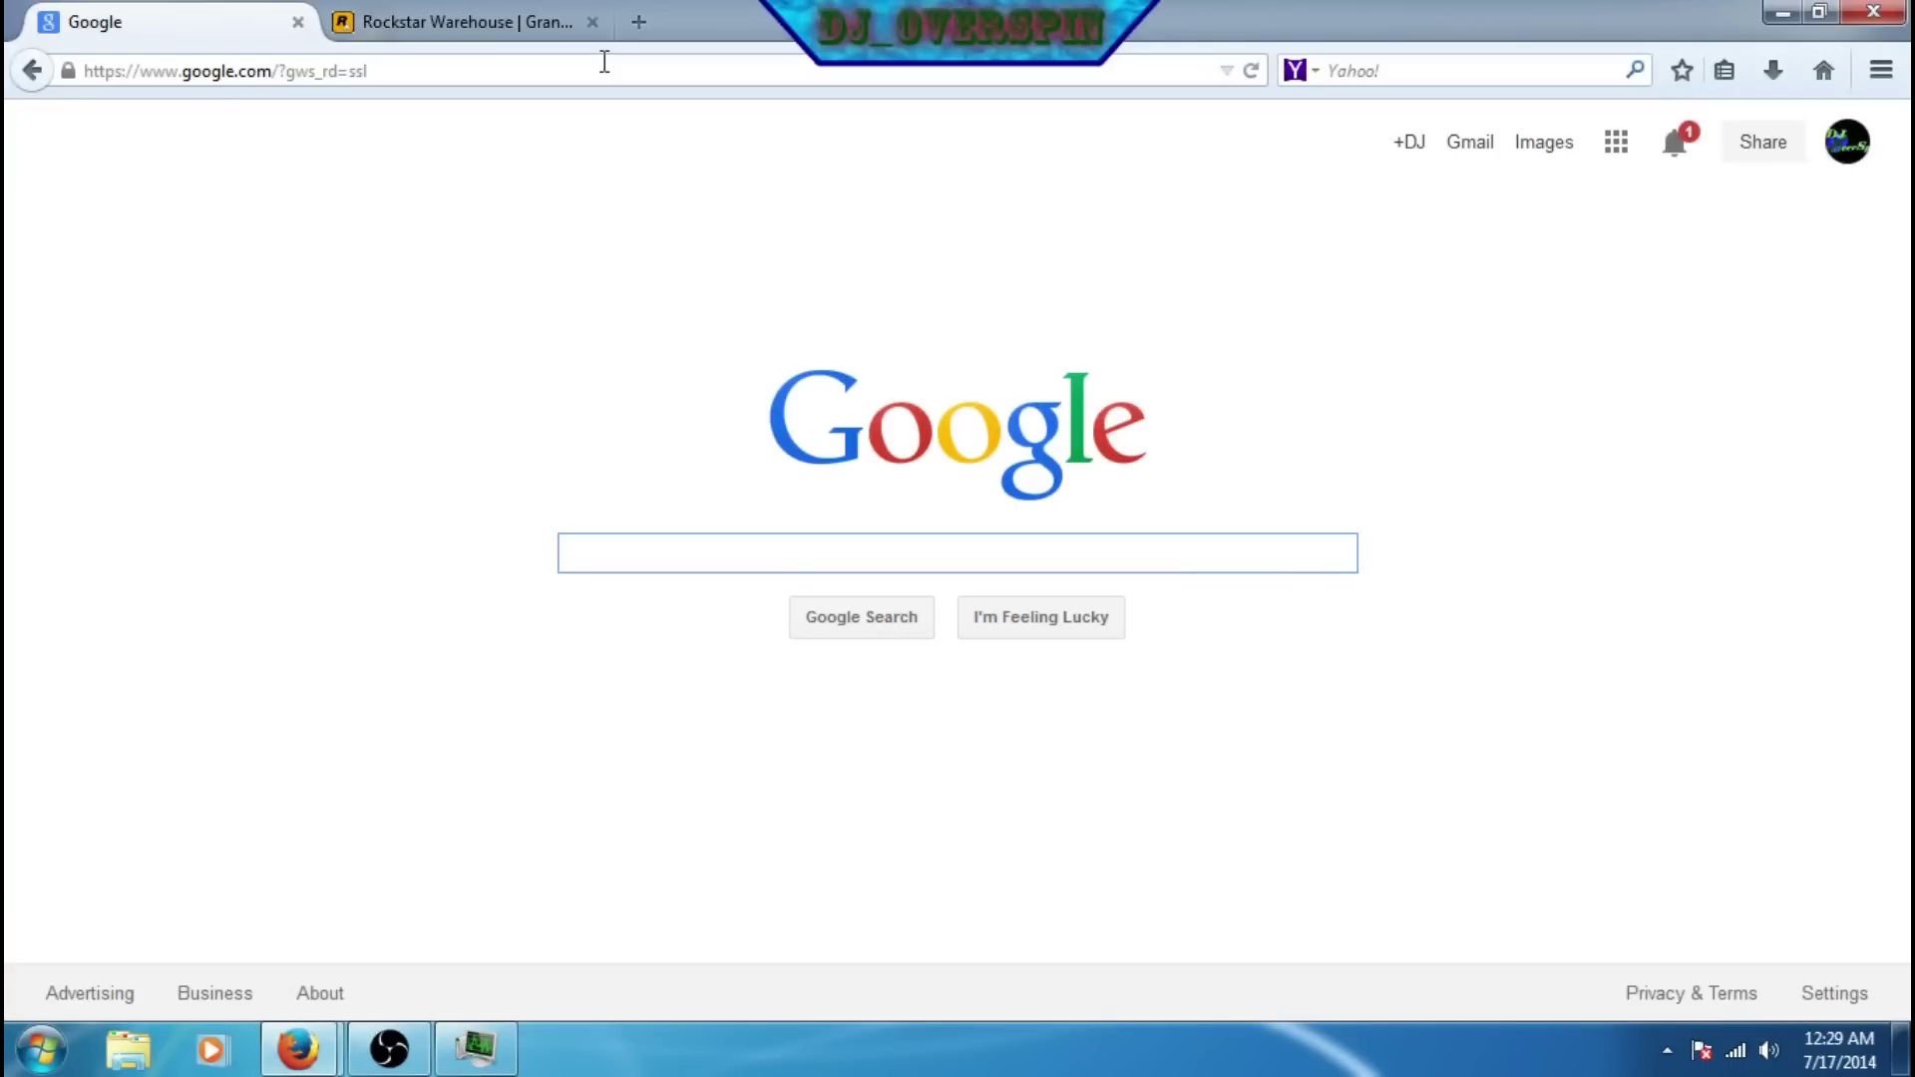
Search for the GTA IV title update 1.0.7.0 download and open Rockstar's Patch 7 article.
{"action": "type", "text": "GTA IV ti"}
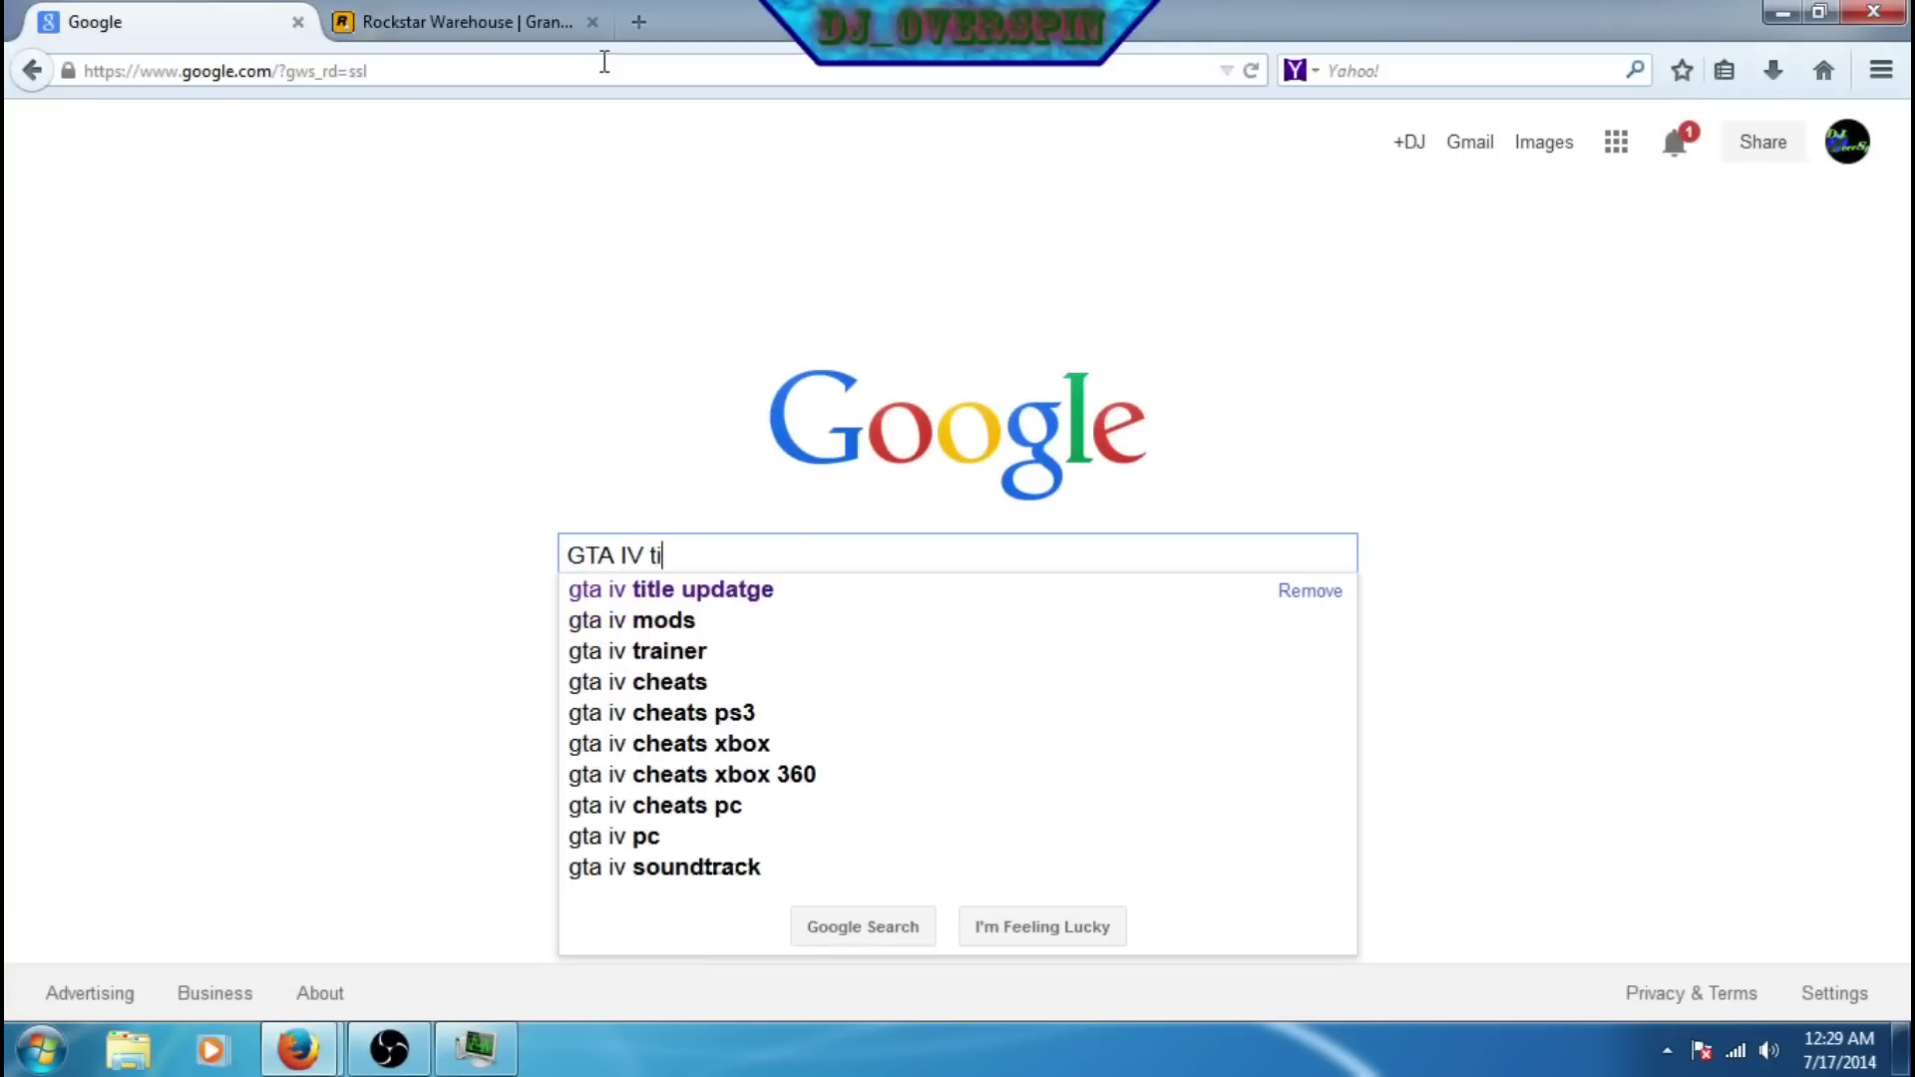
{"action": "type", "text": "tle update"}
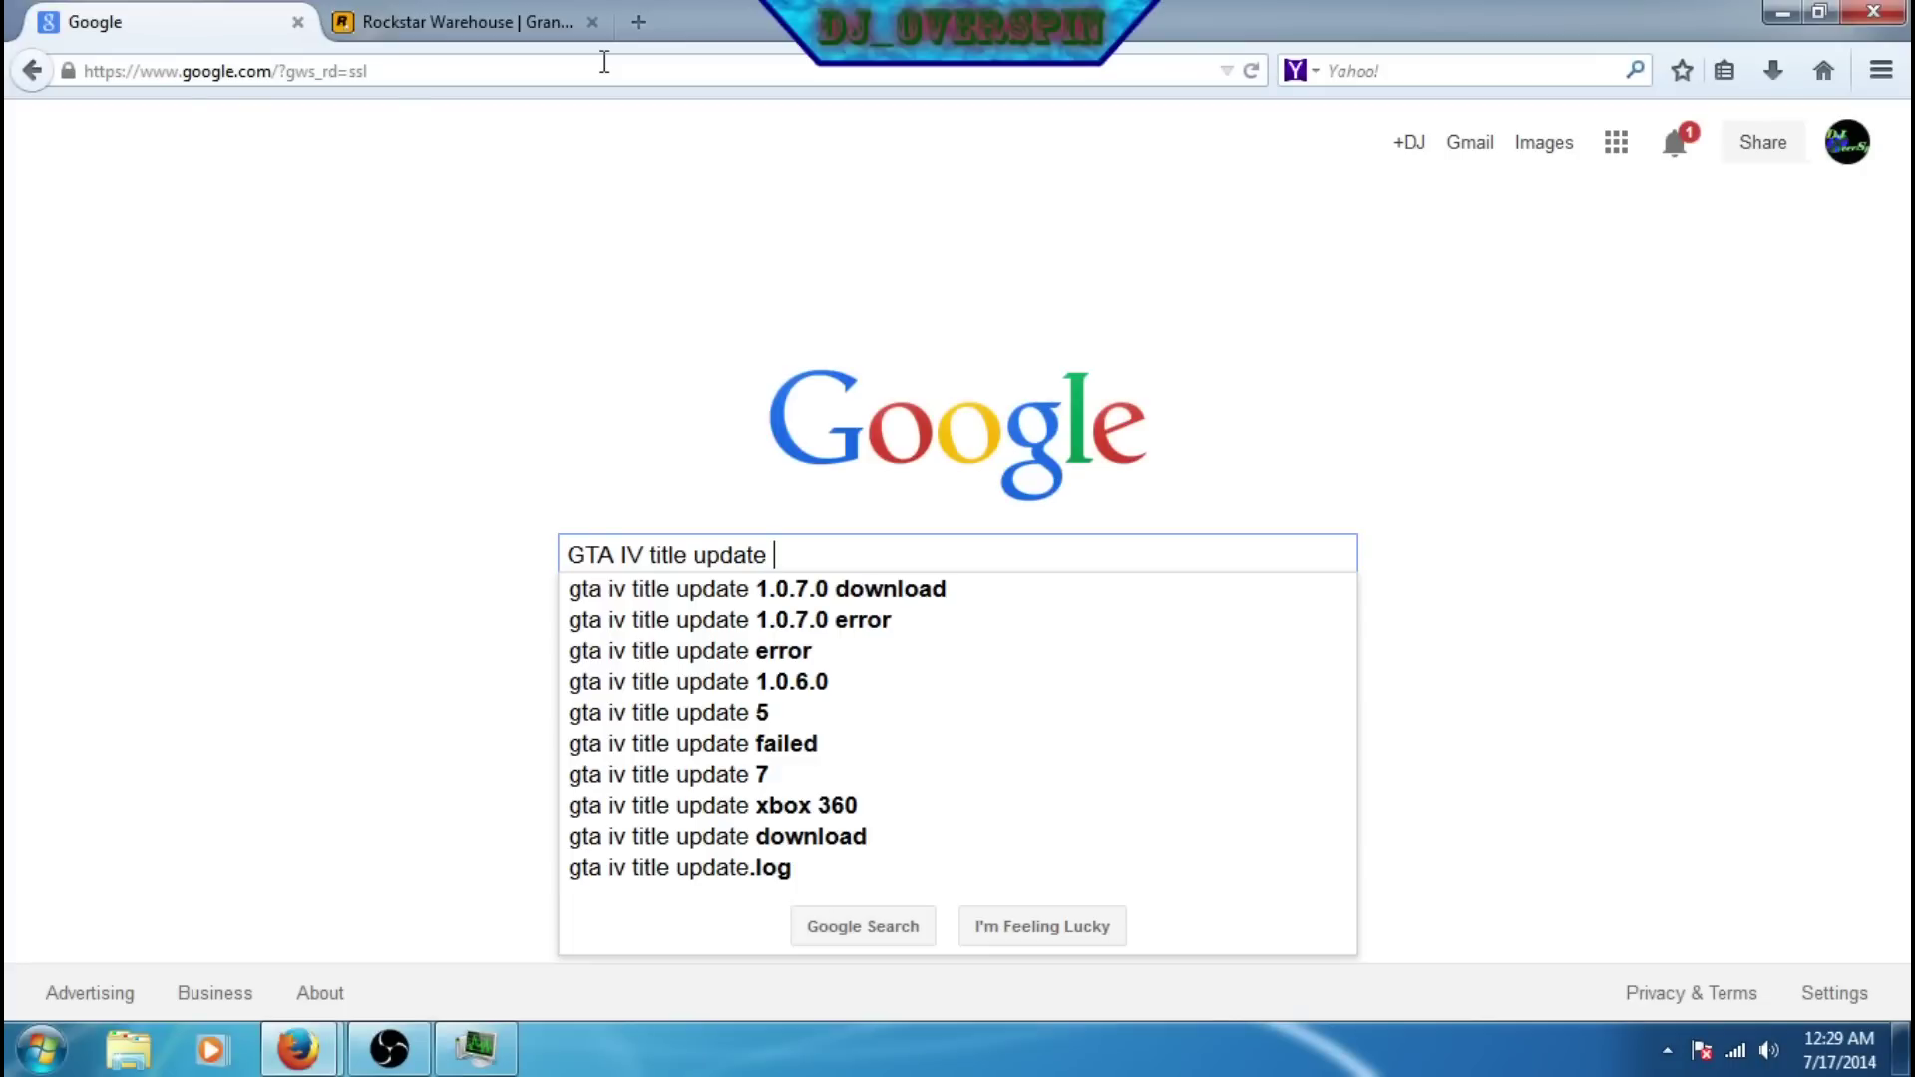
{"action": "key", "text": "Down"}
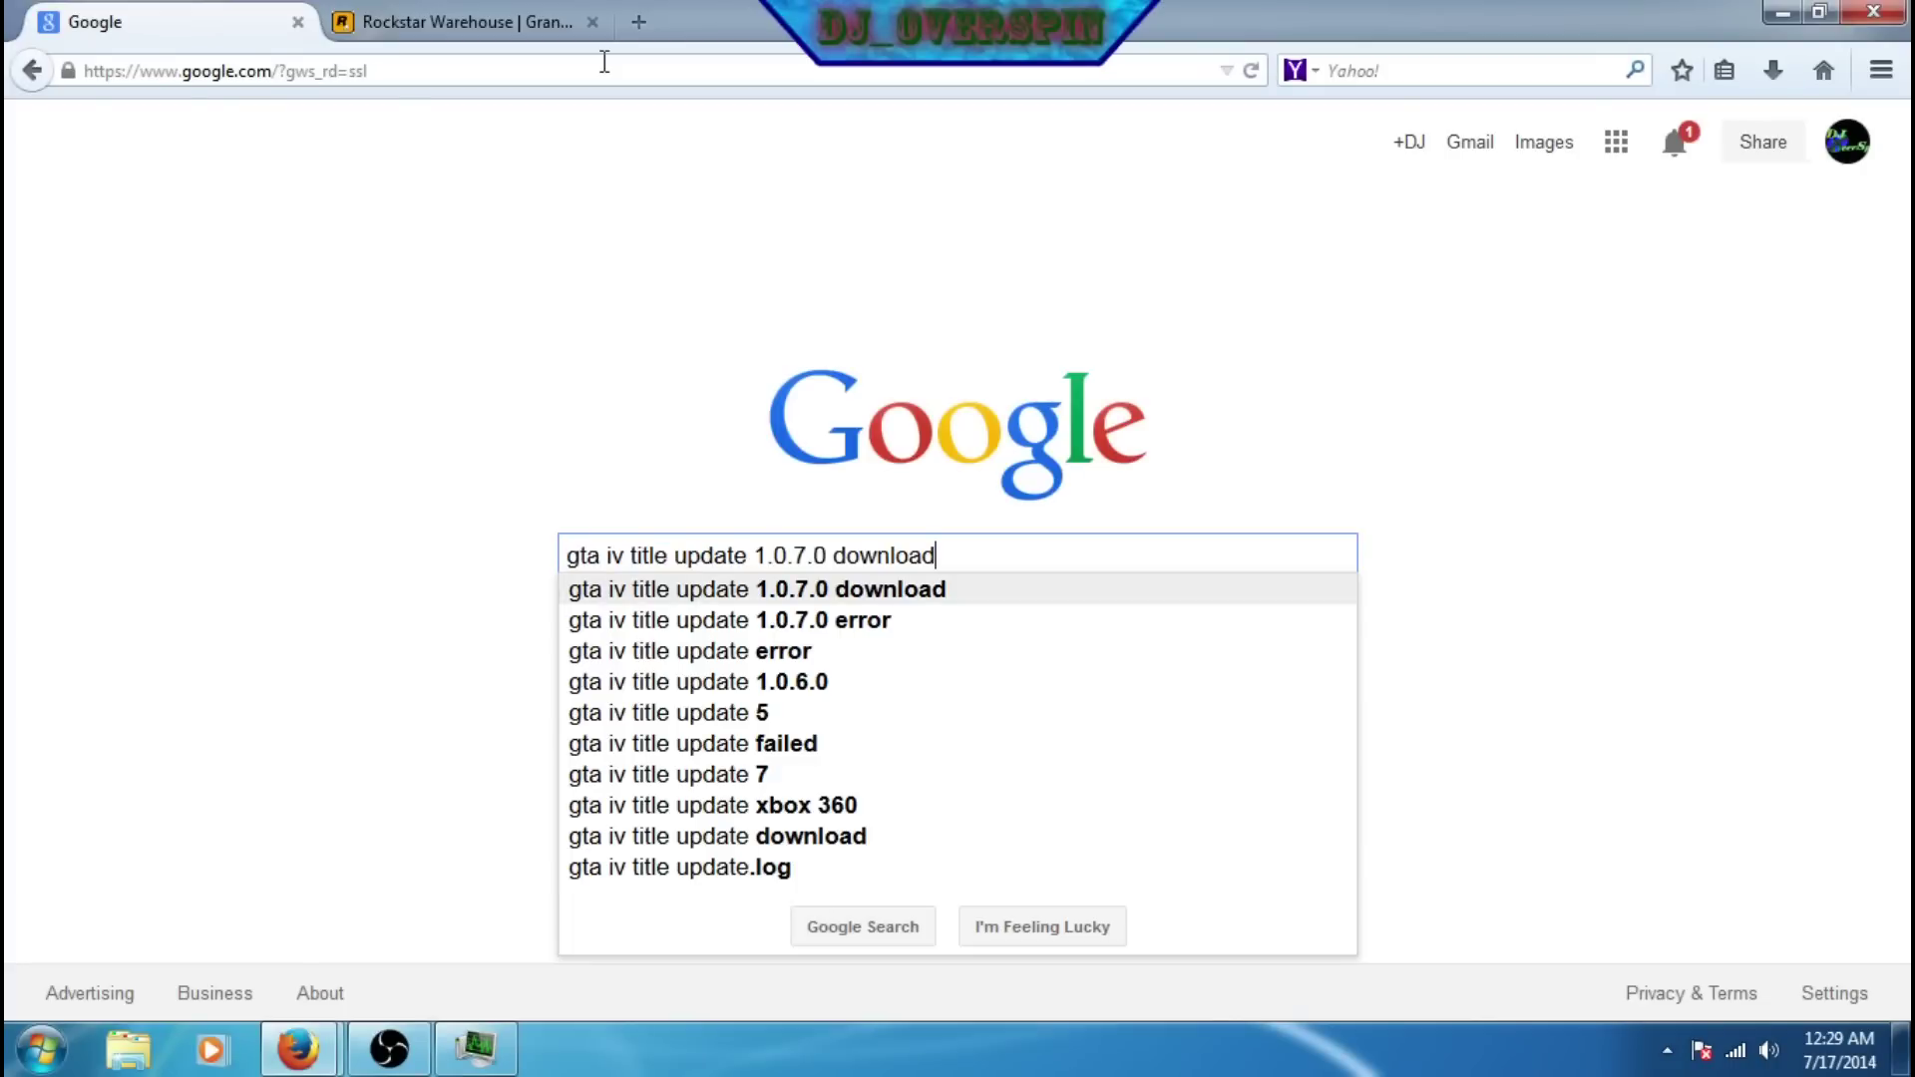
{"action": "key", "text": "Return"}
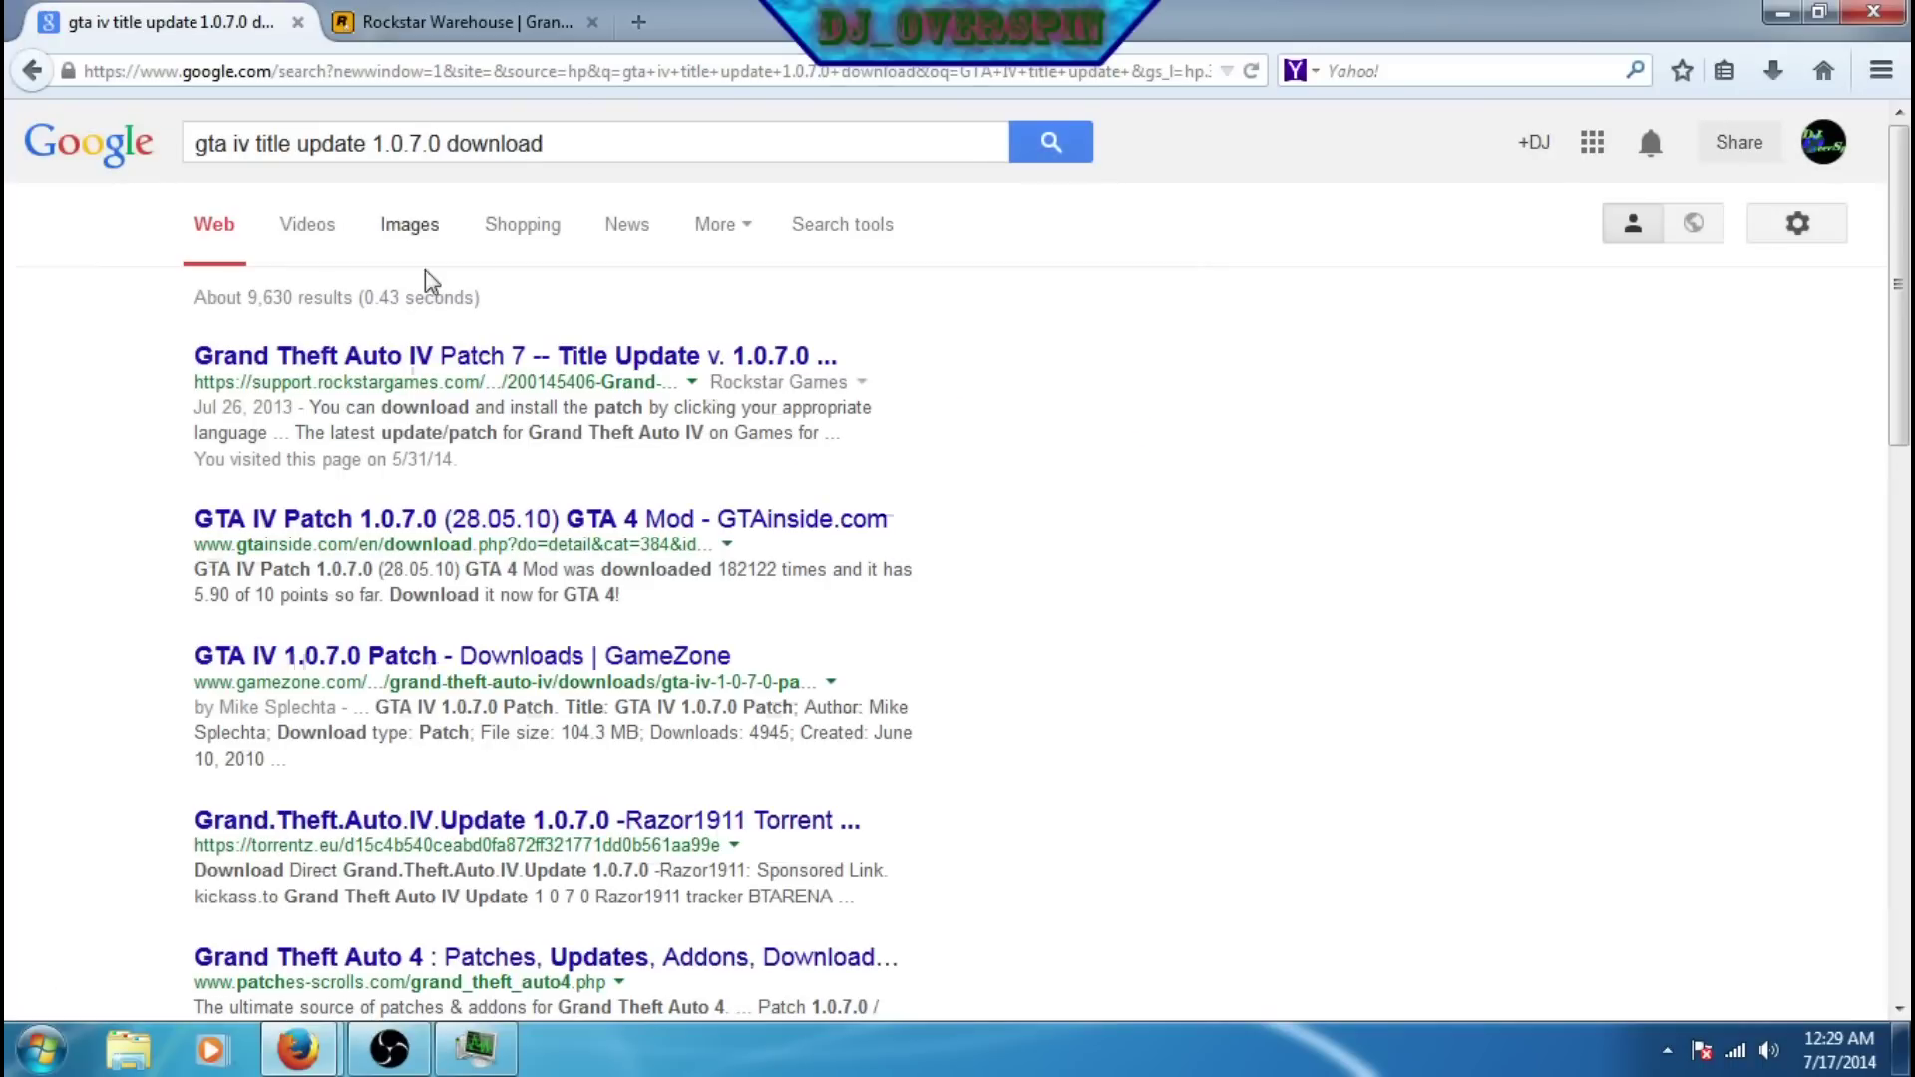
{"action": "left_click", "coordinate": [564, 357]}
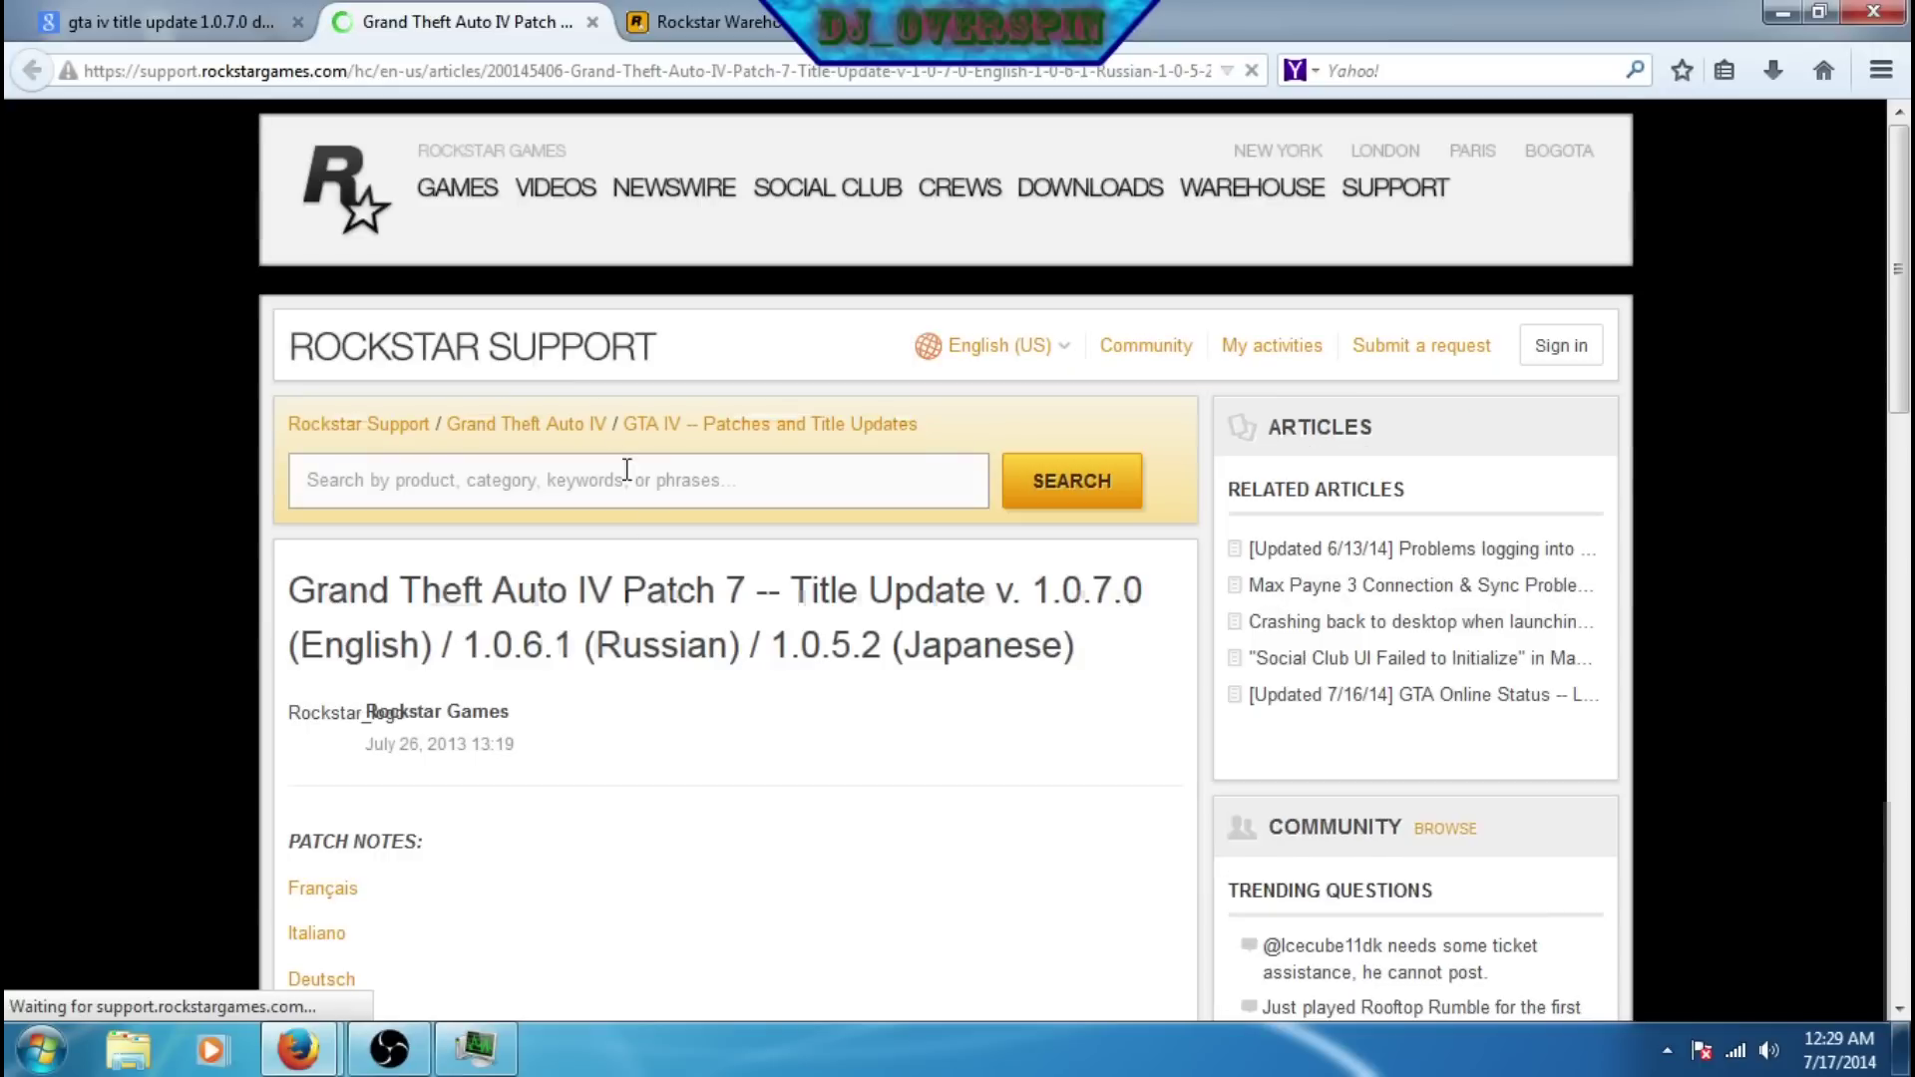
Download the English patch, open title_update_7_EN.zip in WinZip, and minimize Firefox.
{"action": "scroll", "coordinate": [795, 723], "scroll_direction": "down", "scroll_amount": 5}
{"action": "scroll", "coordinate": [795, 723], "scroll_direction": "down", "scroll_amount": 10}
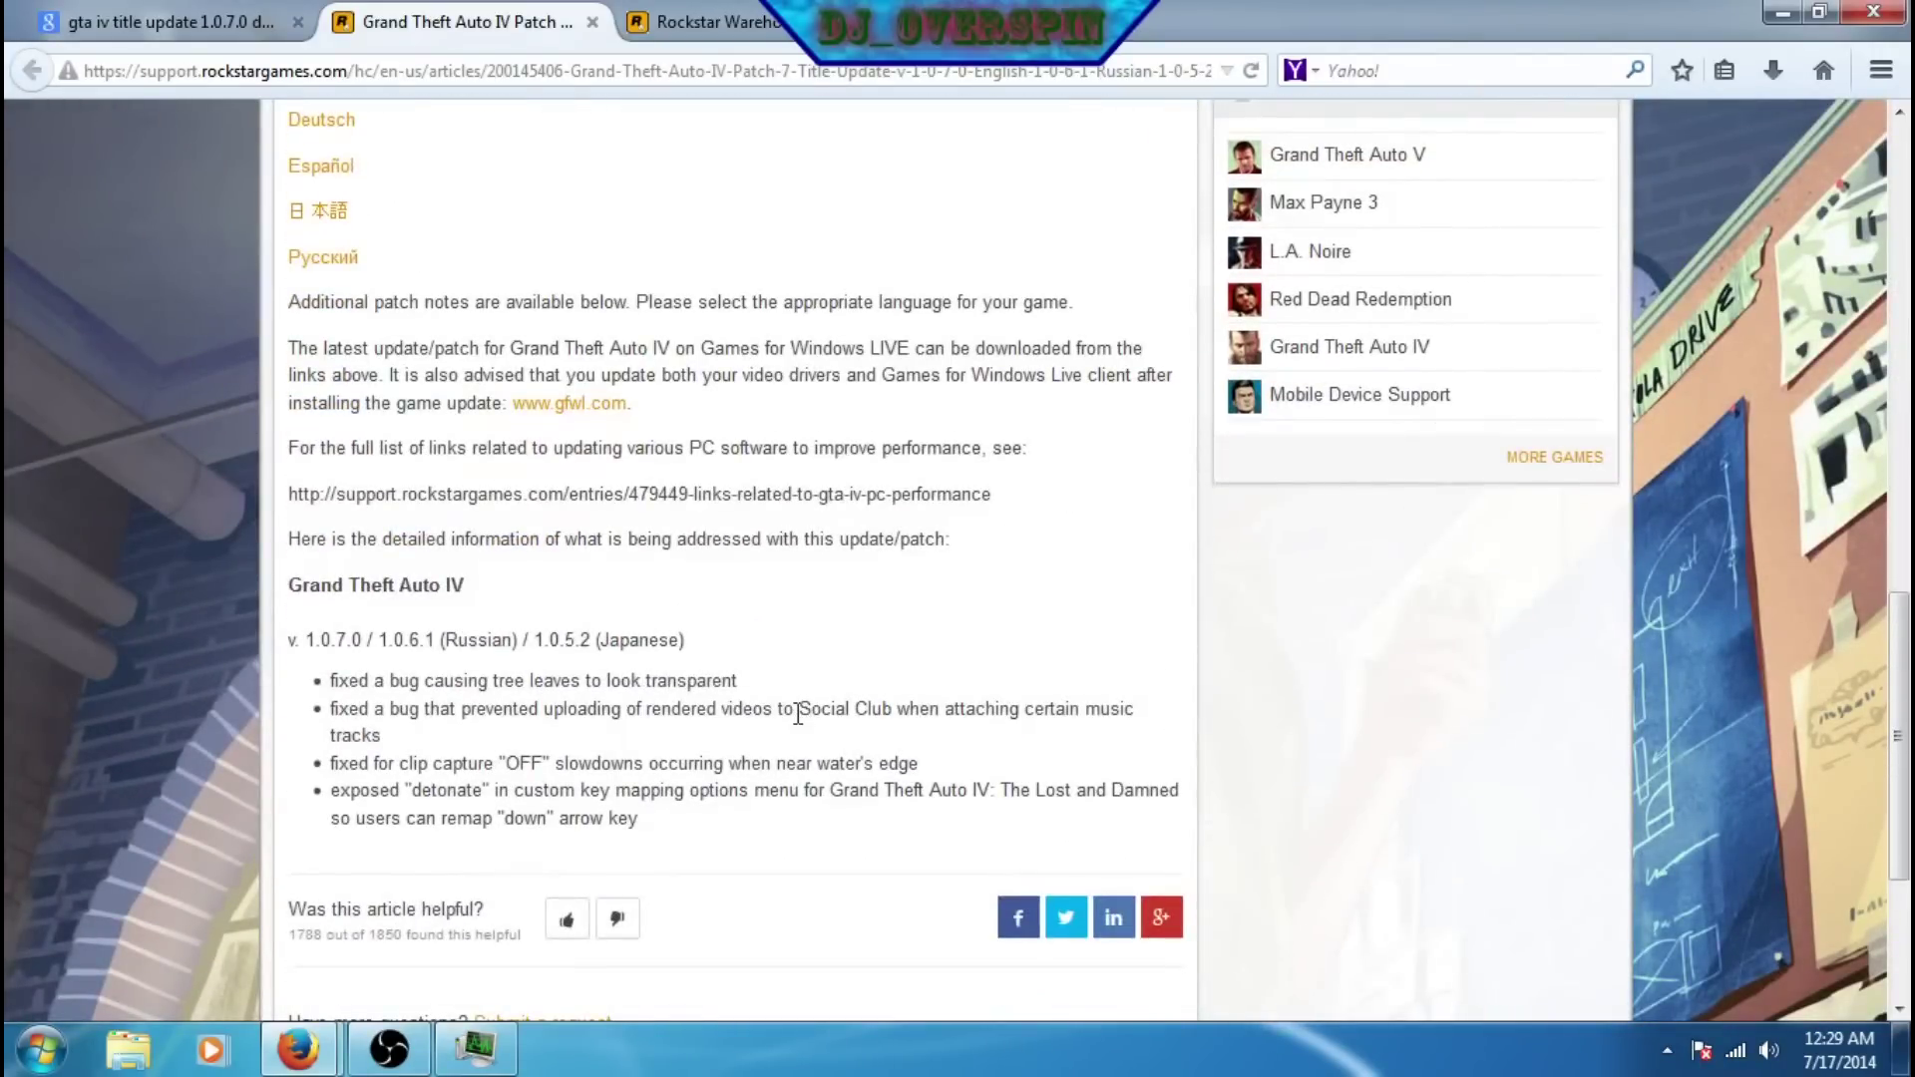
{"action": "scroll", "coordinate": [798, 725], "scroll_direction": "down", "scroll_amount": 4}
{"action": "scroll", "coordinate": [798, 725], "scroll_direction": "up", "scroll_amount": 8}
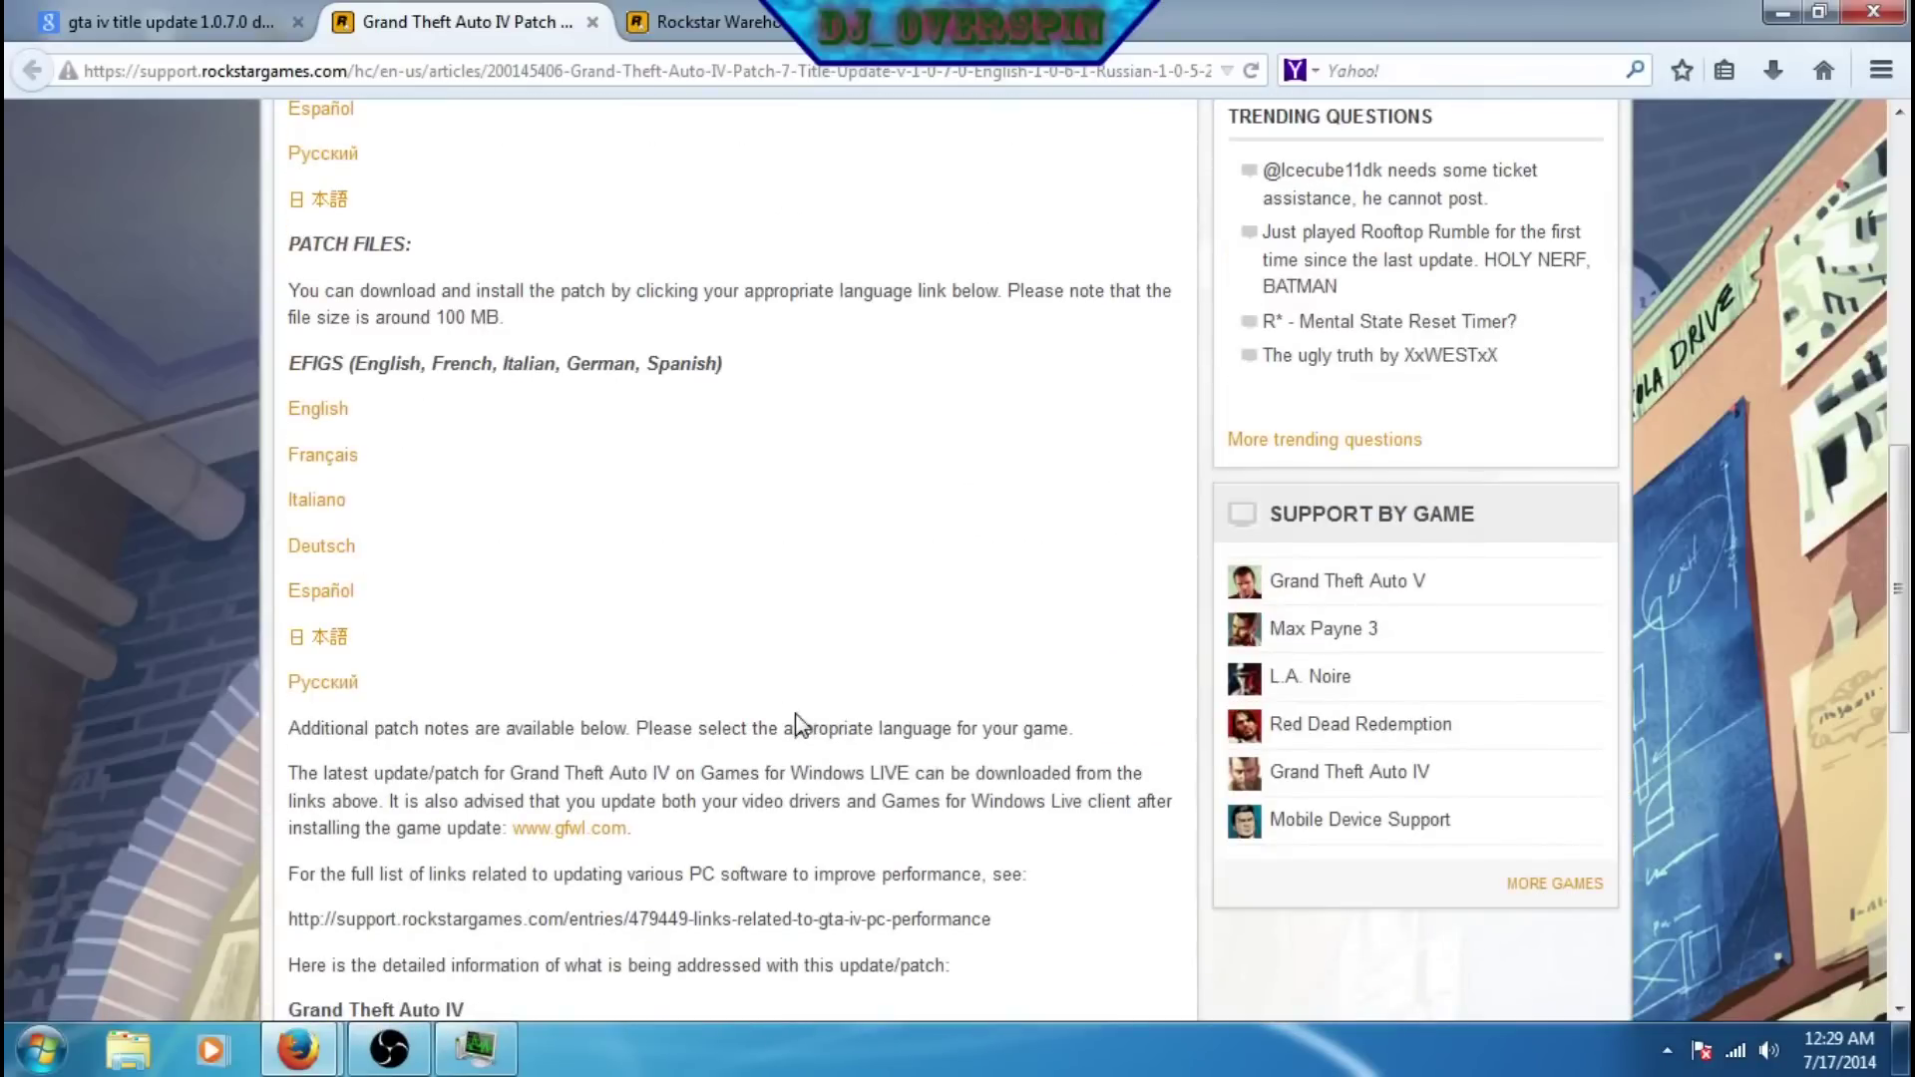
{"action": "left_click", "coordinate": [335, 416]}
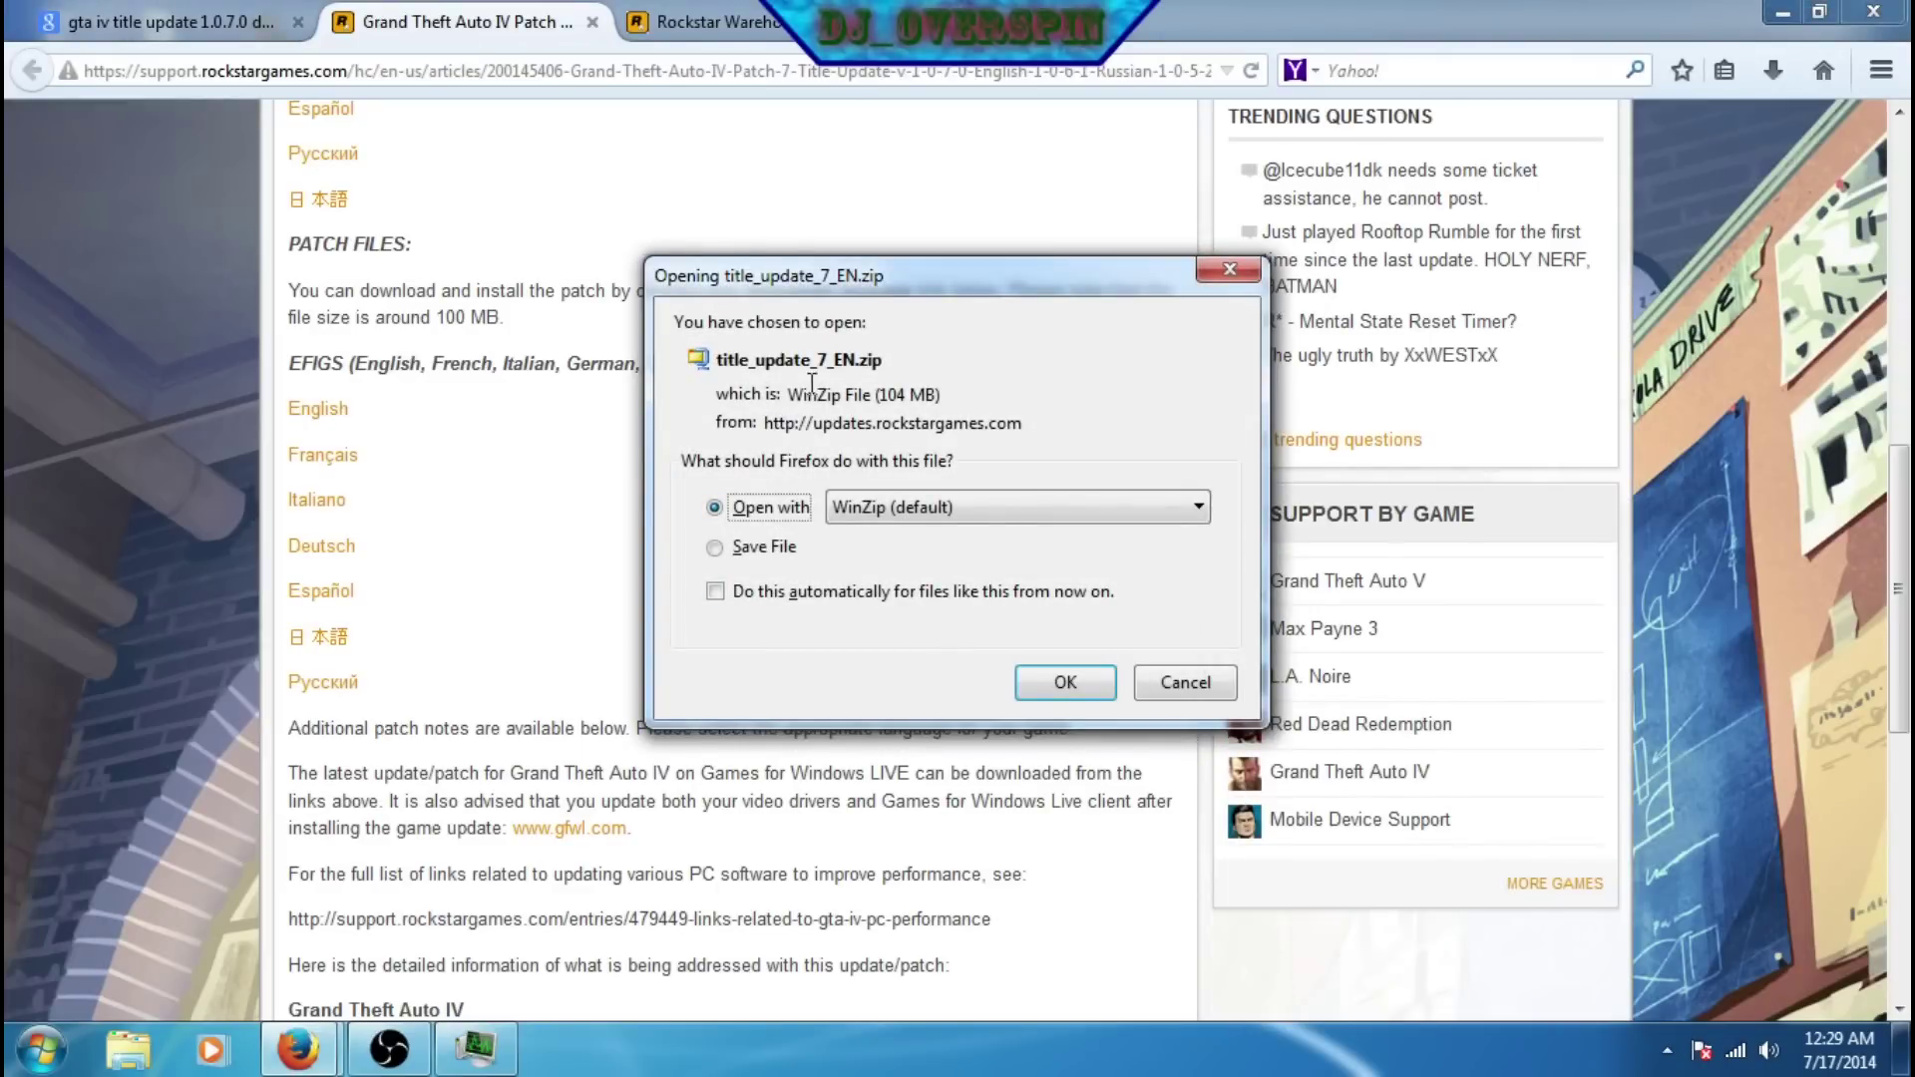
{"action": "left_click", "coordinate": [1055, 684]}
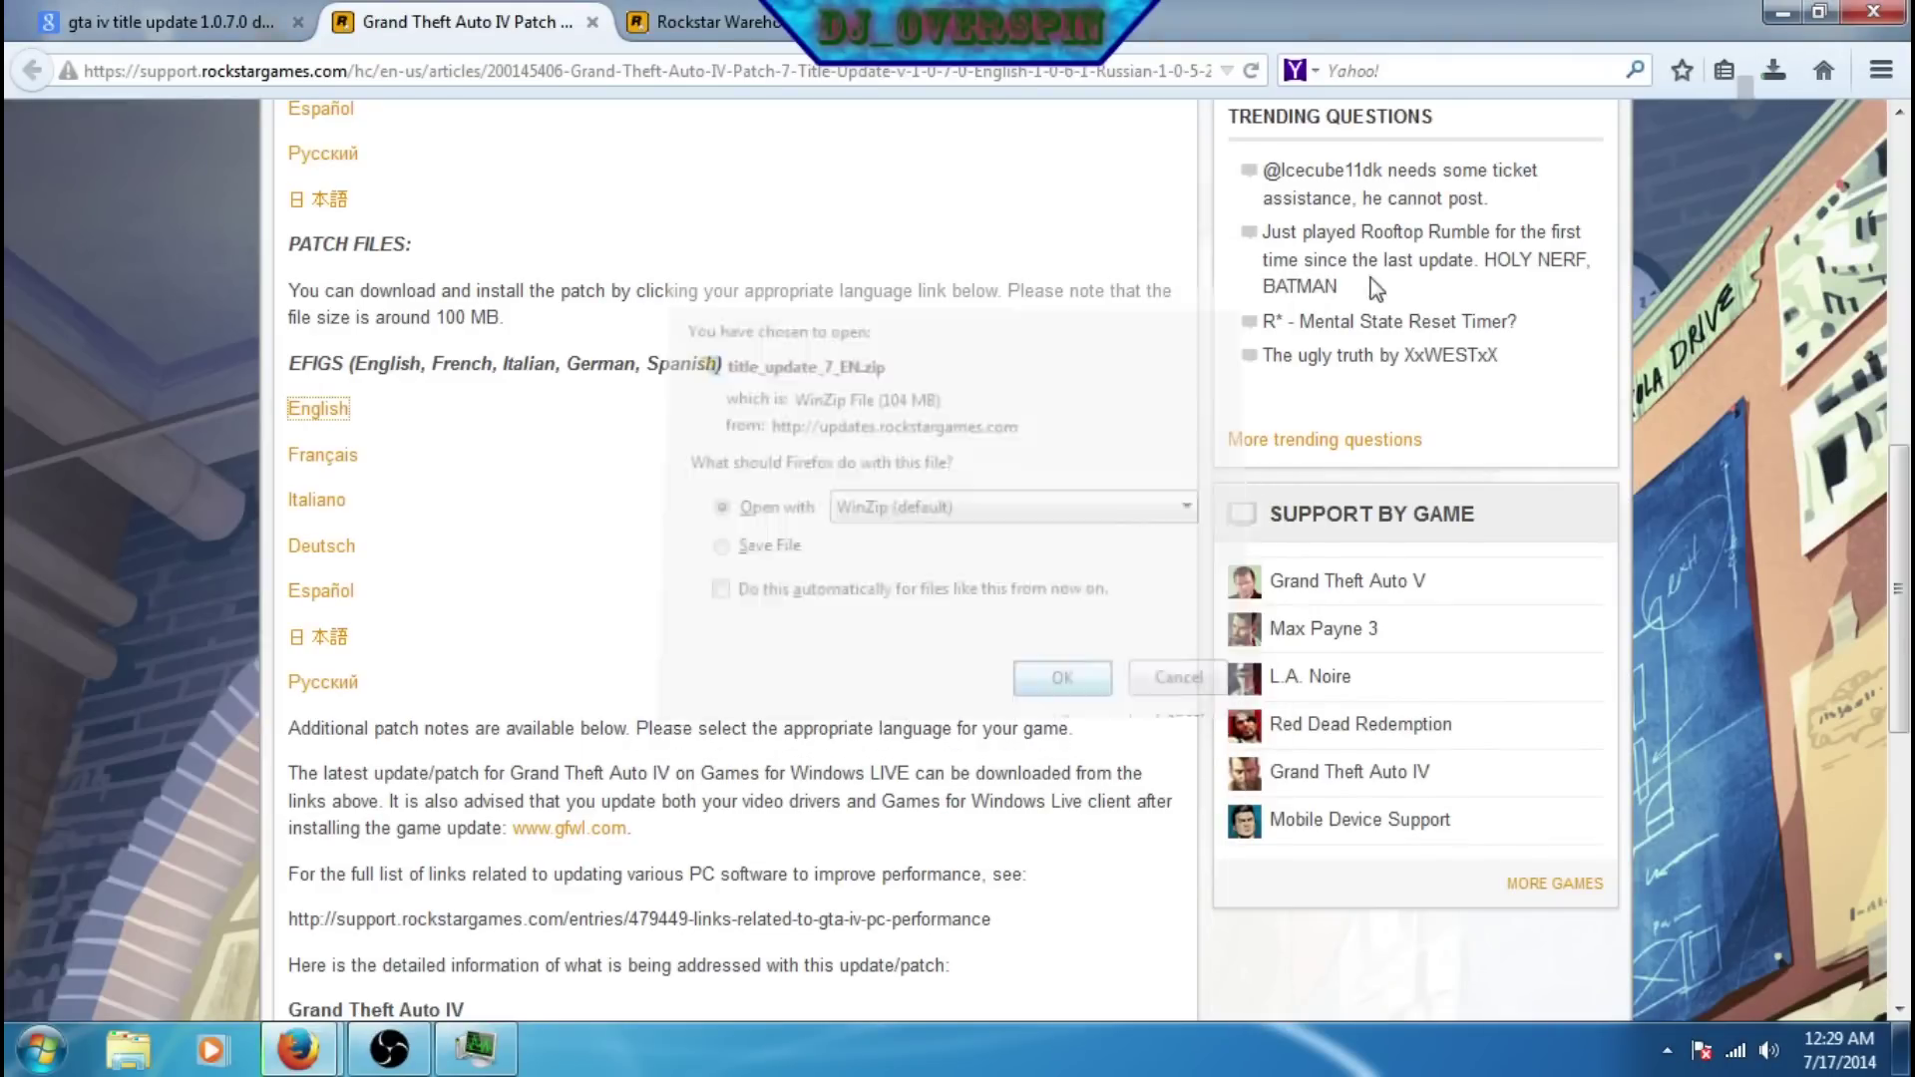
{"action": "left_click", "coordinate": [1781, 14]}
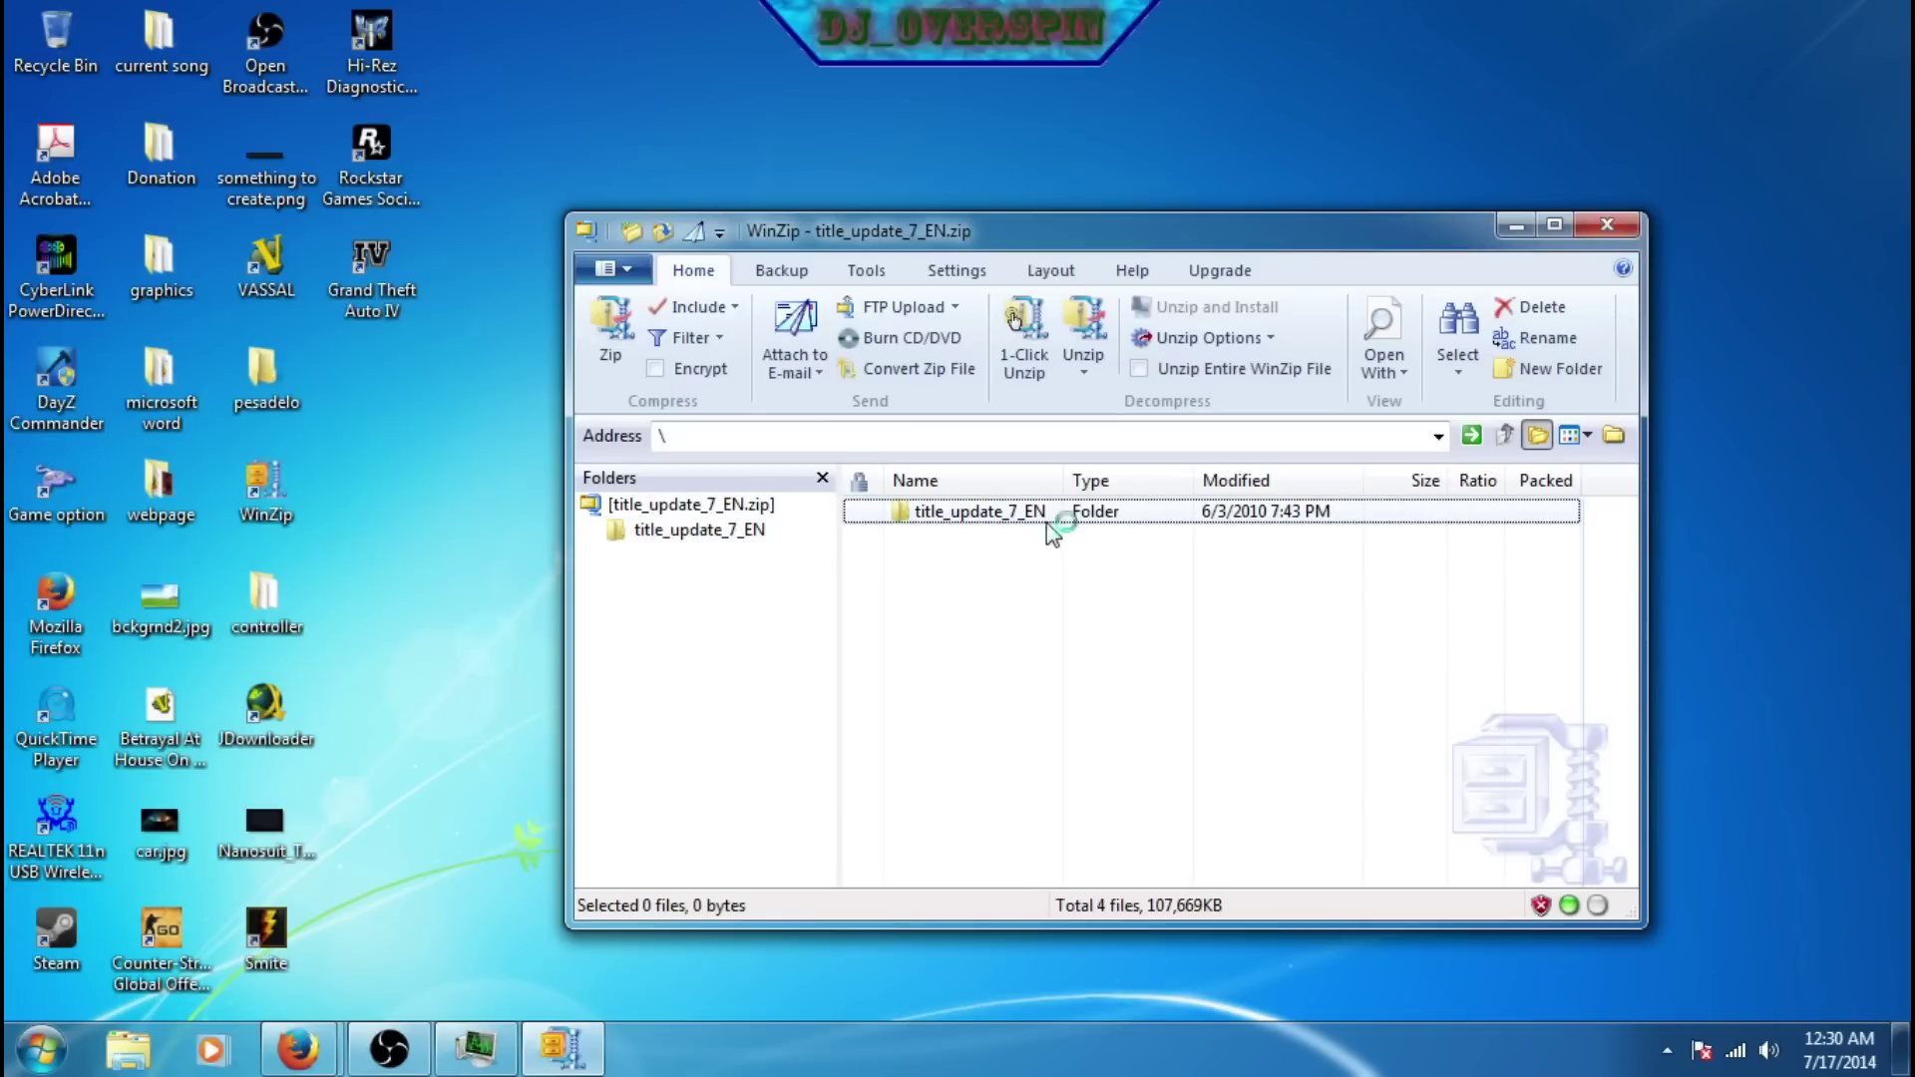
Drag the title_update_7_EN folder from WinZip onto the desktop, then close WinZip.
{"action": "left_click", "coordinate": [1030, 519]}
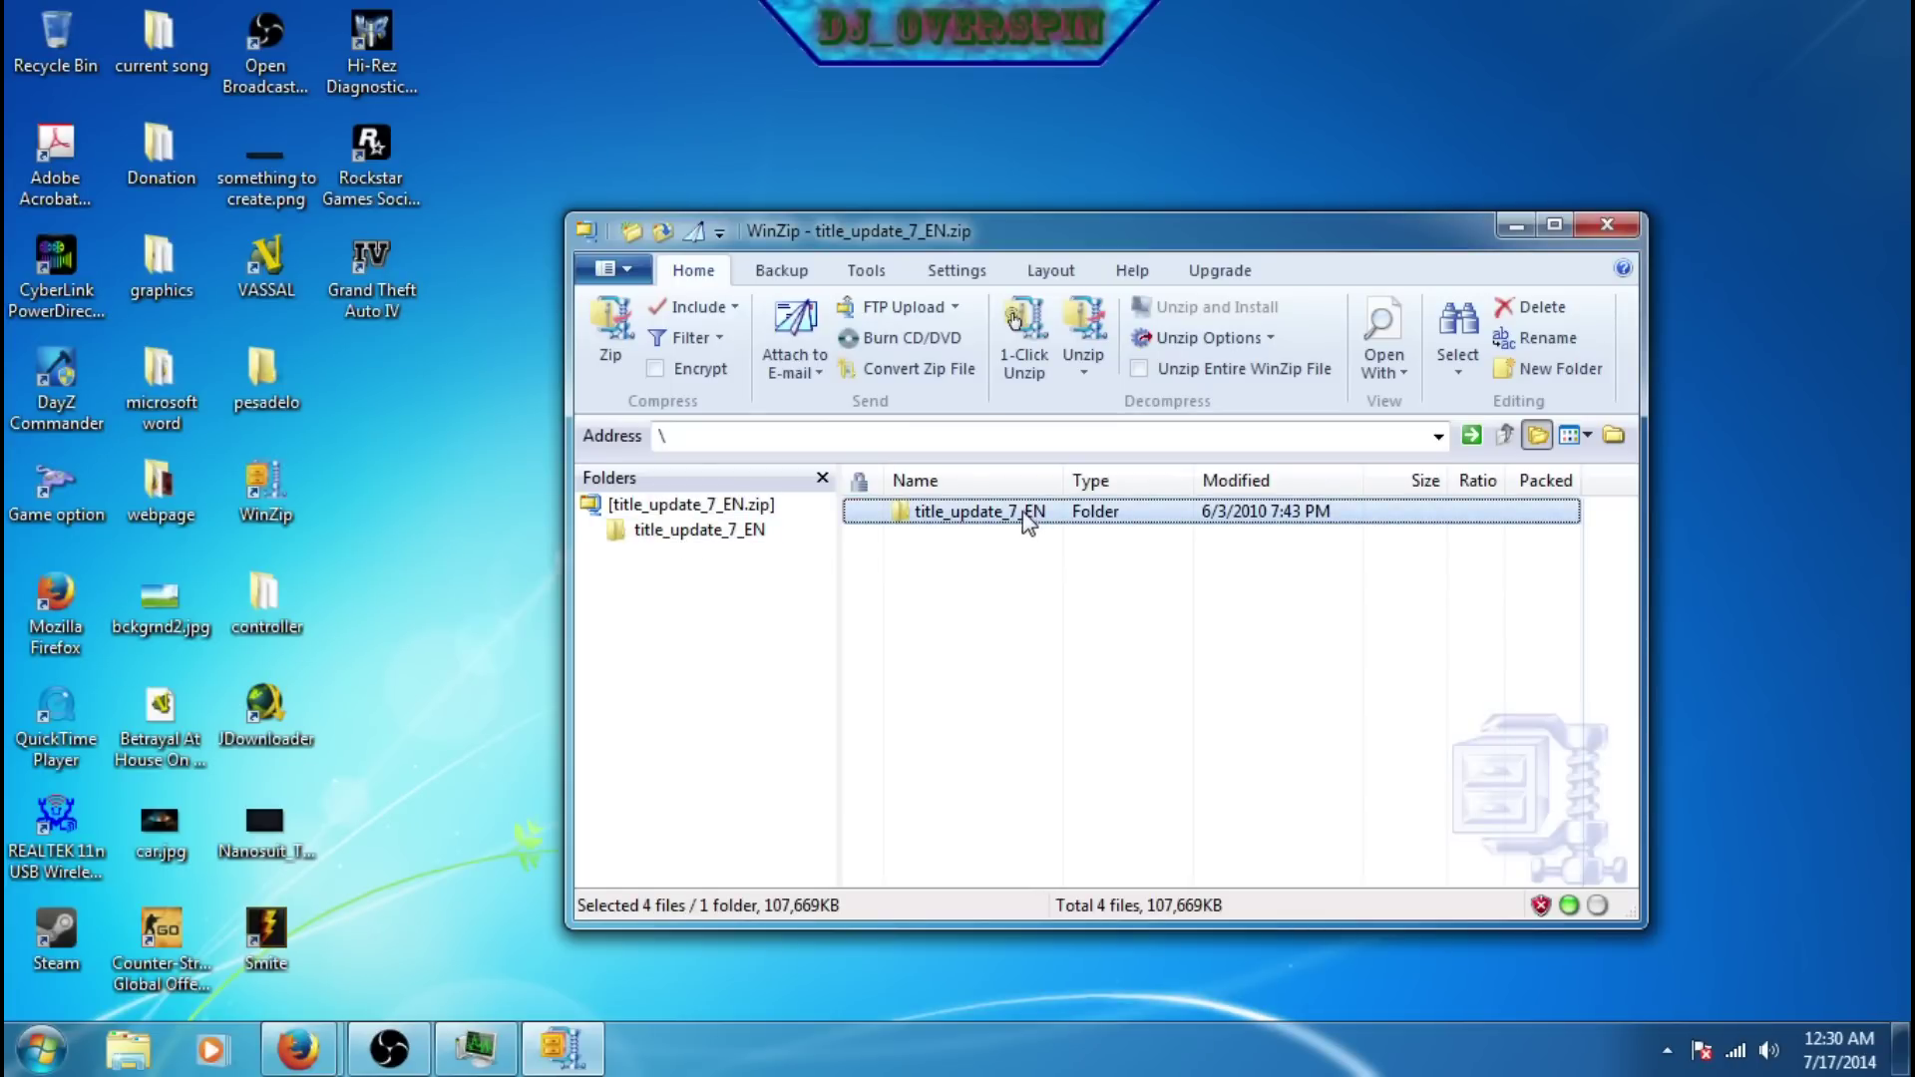
{"action": "left_click_drag", "start_coordinate": [1030, 518], "coordinate": [375, 377]}
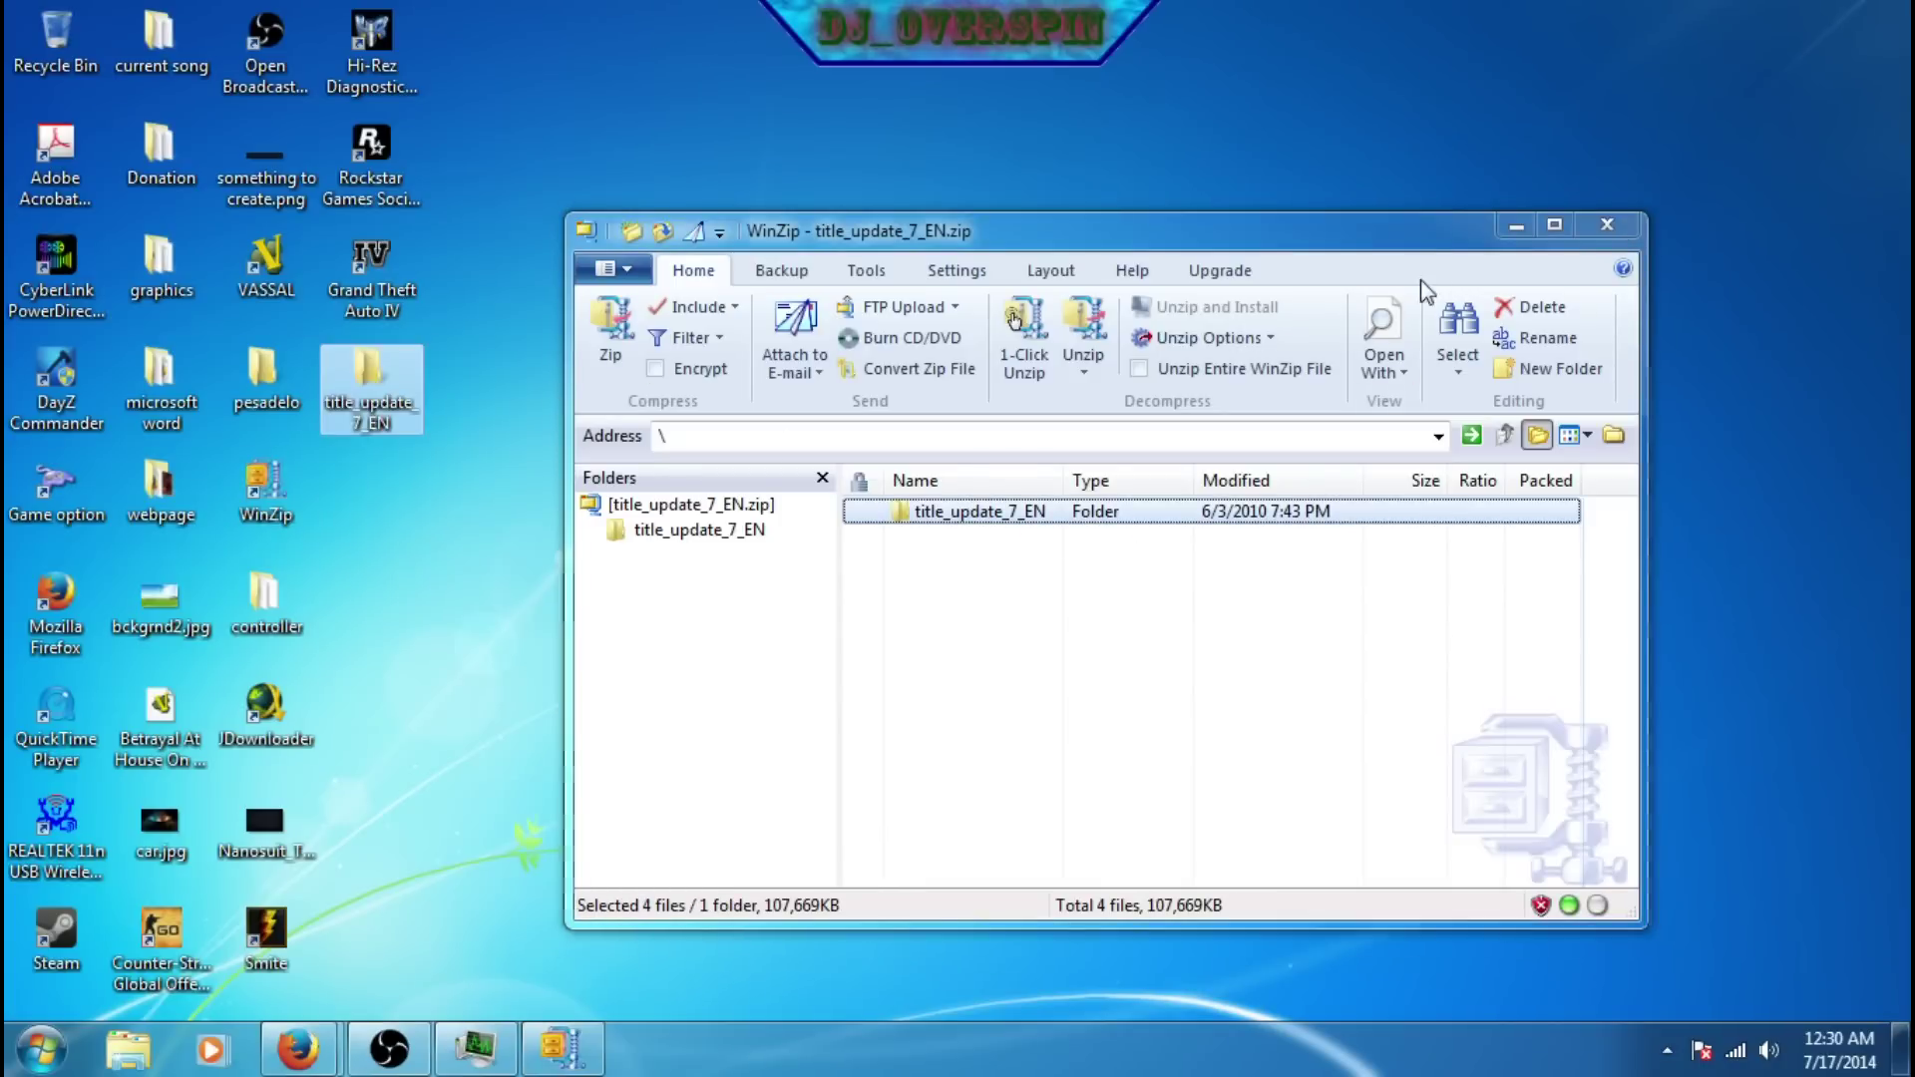
{"action": "left_click", "coordinate": [1606, 225]}
Run UpdateTitle.exe from title_update_7_EN, approve removing Social Club, and finish the patch.
{"action": "double_click", "coordinate": [373, 377]}
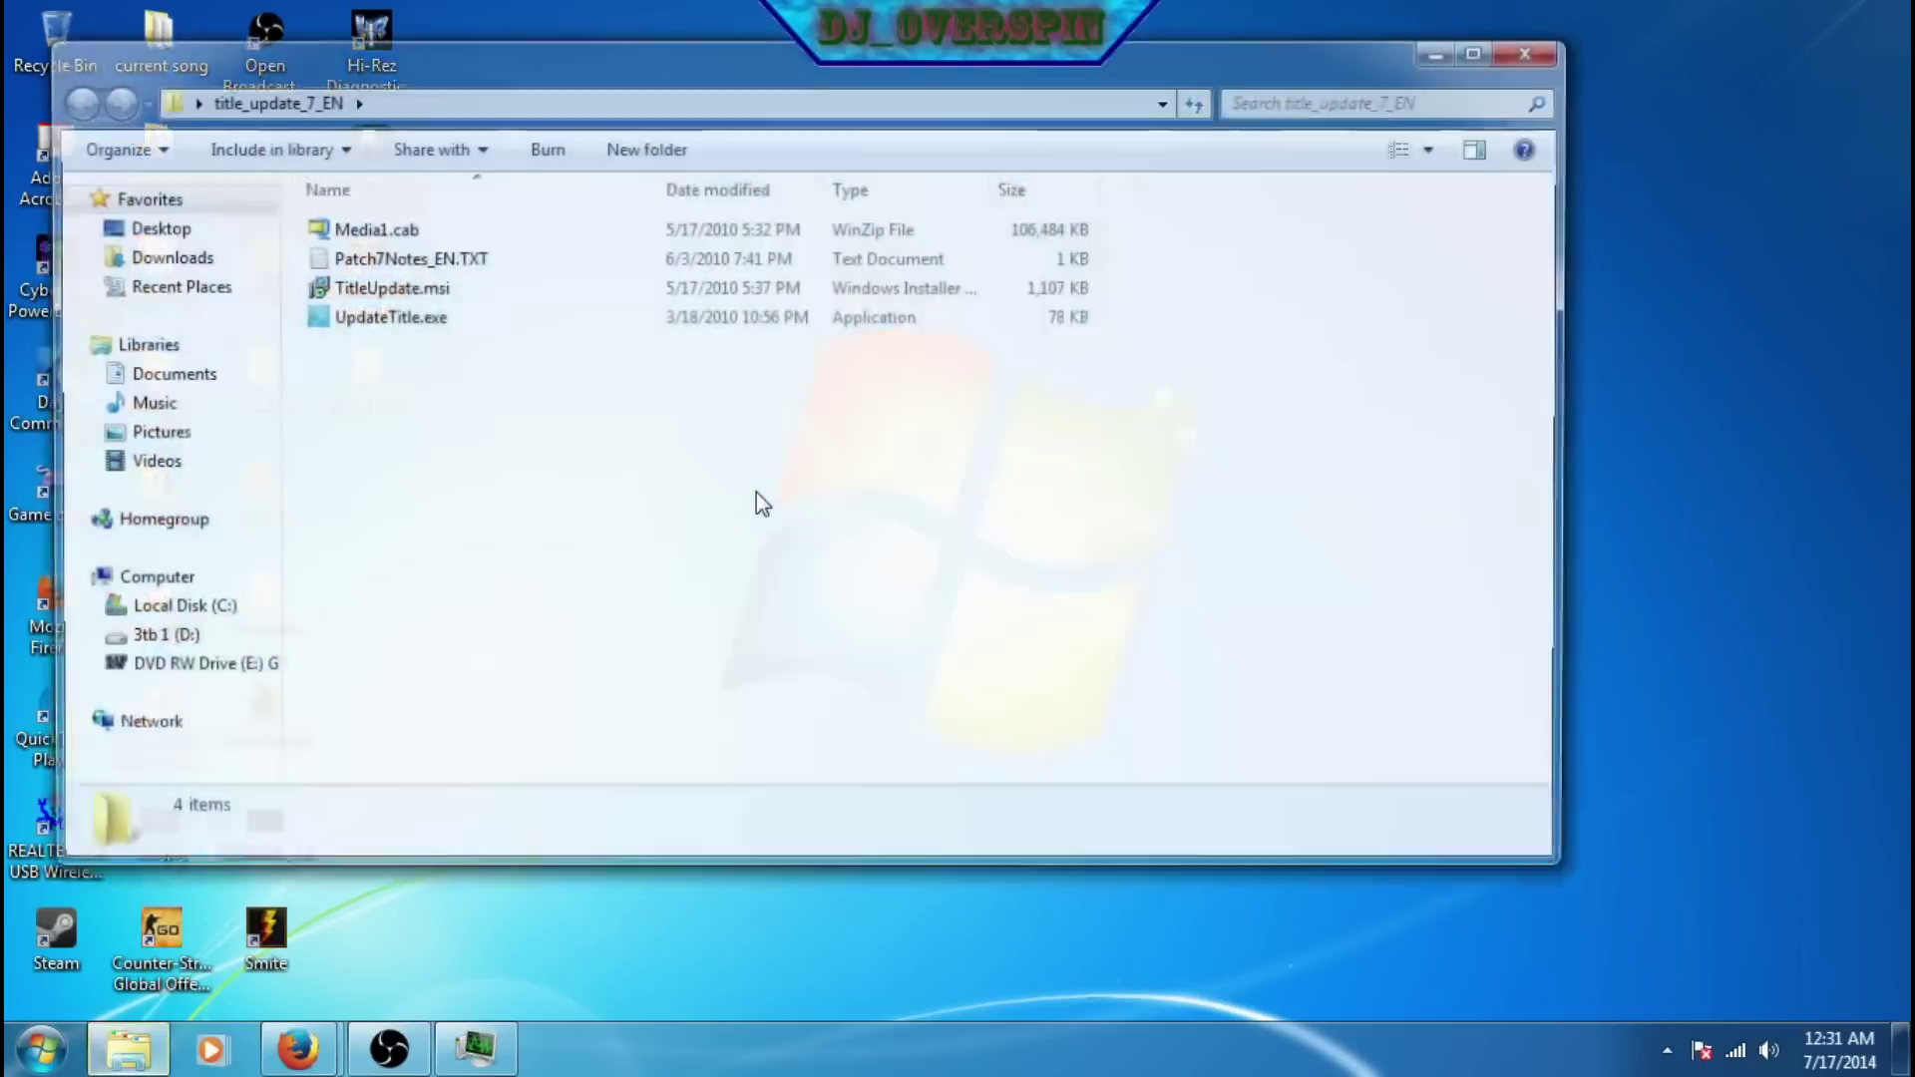
{"action": "double_click", "coordinate": [399, 317]}
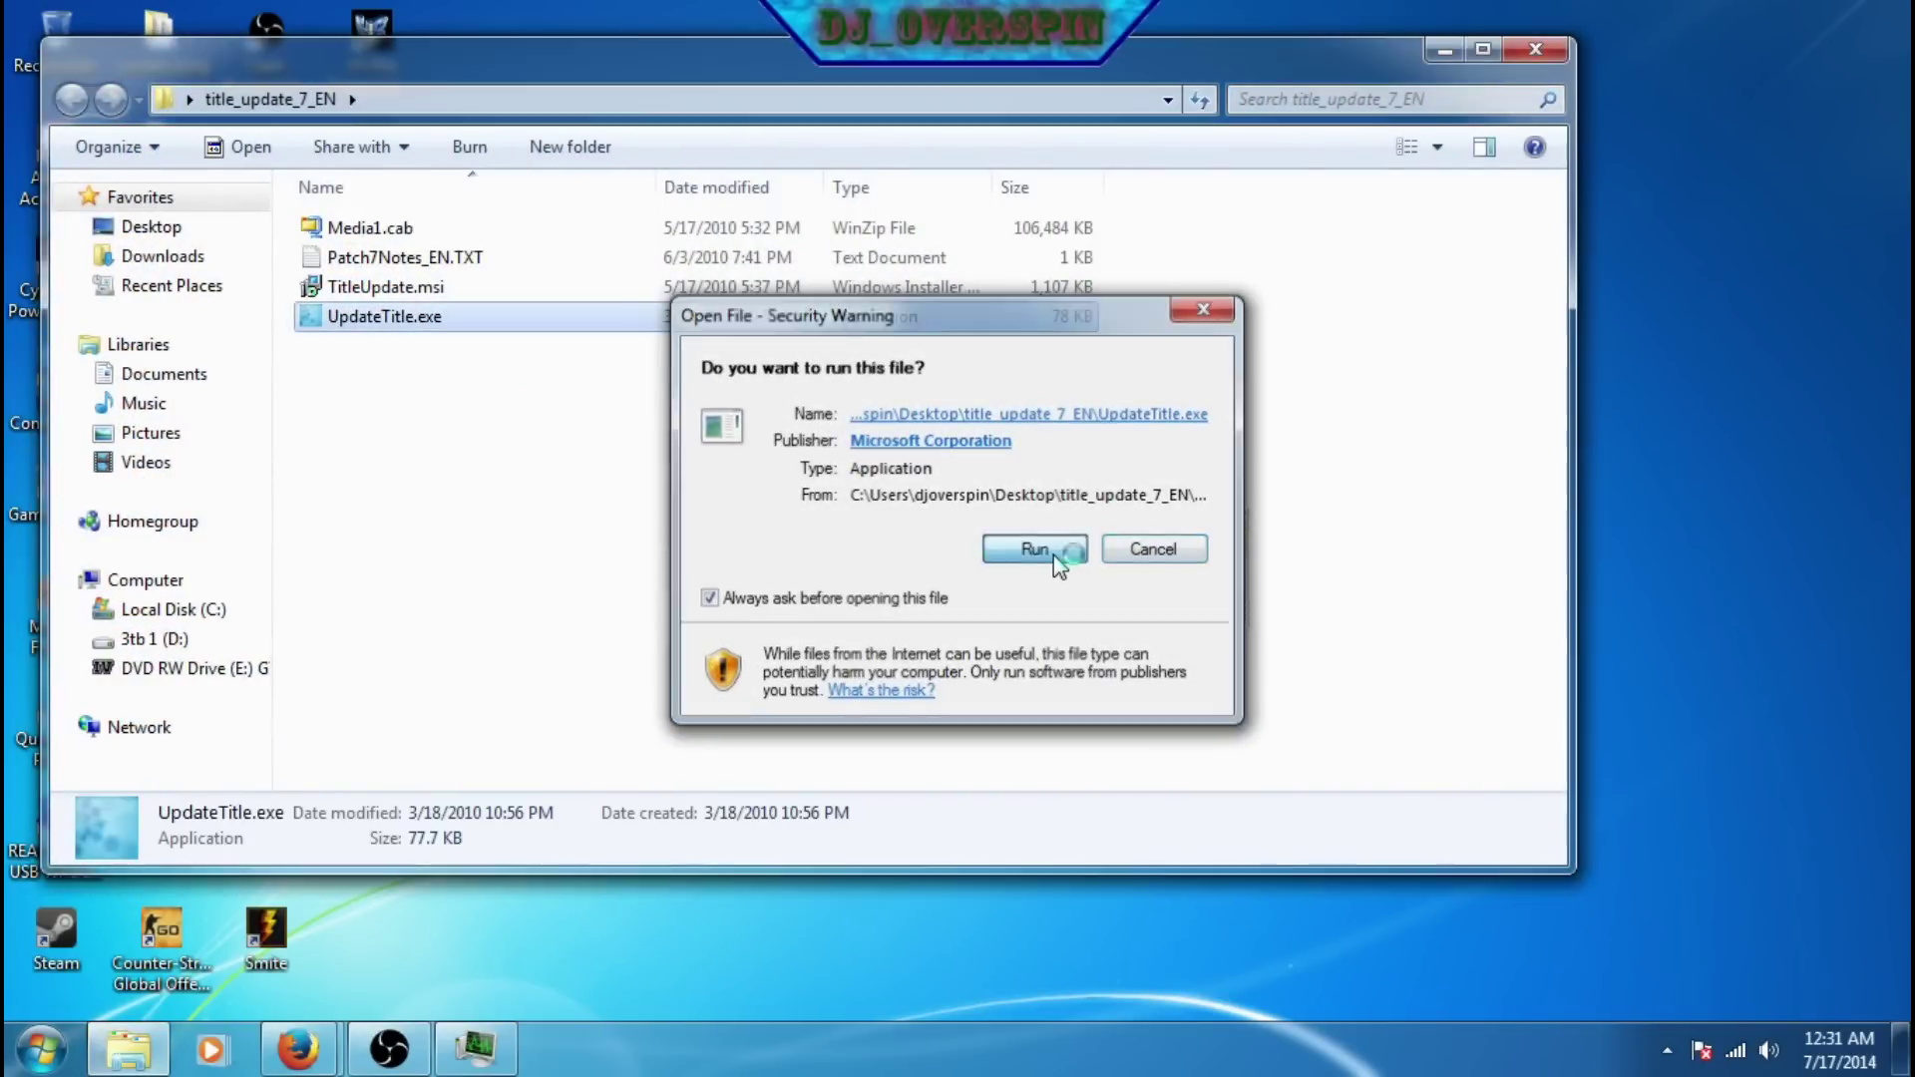
{"action": "left_click", "coordinate": [1054, 555]}
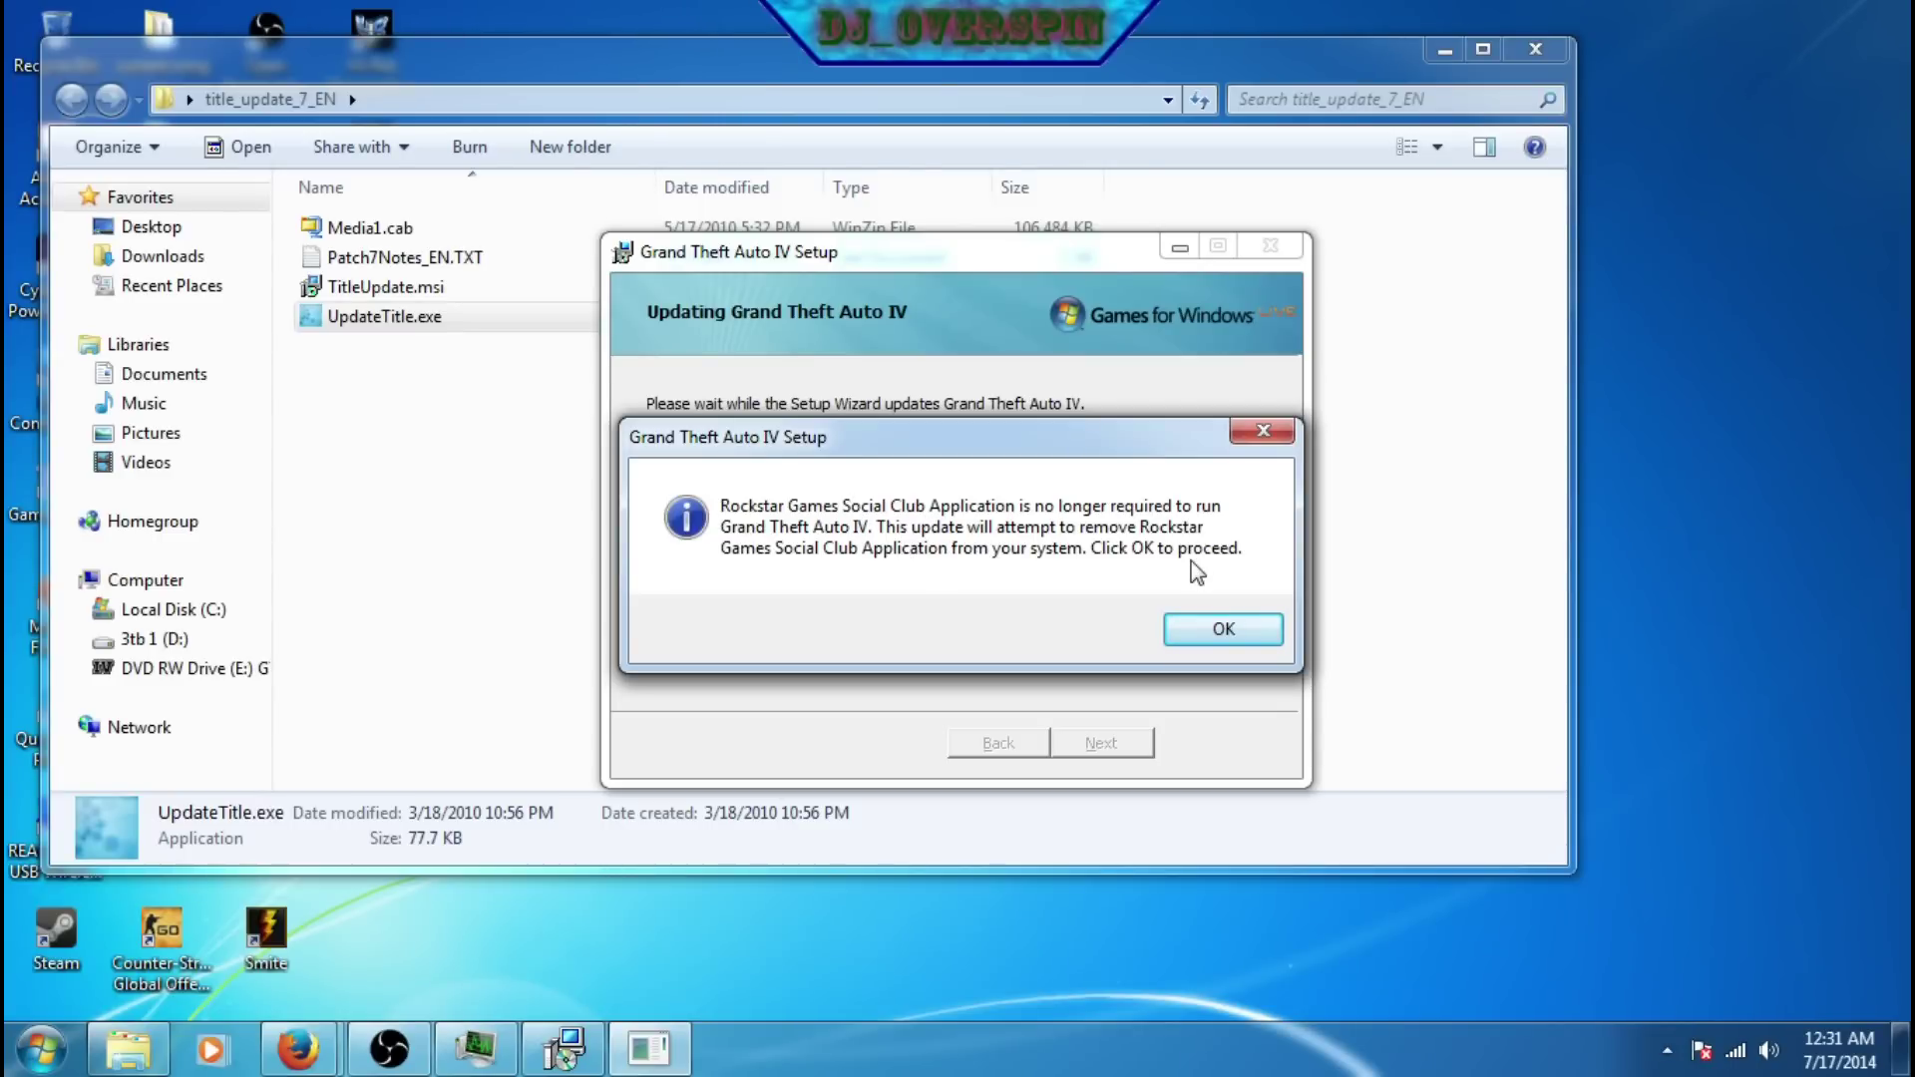
{"action": "left_click", "coordinate": [1190, 638]}
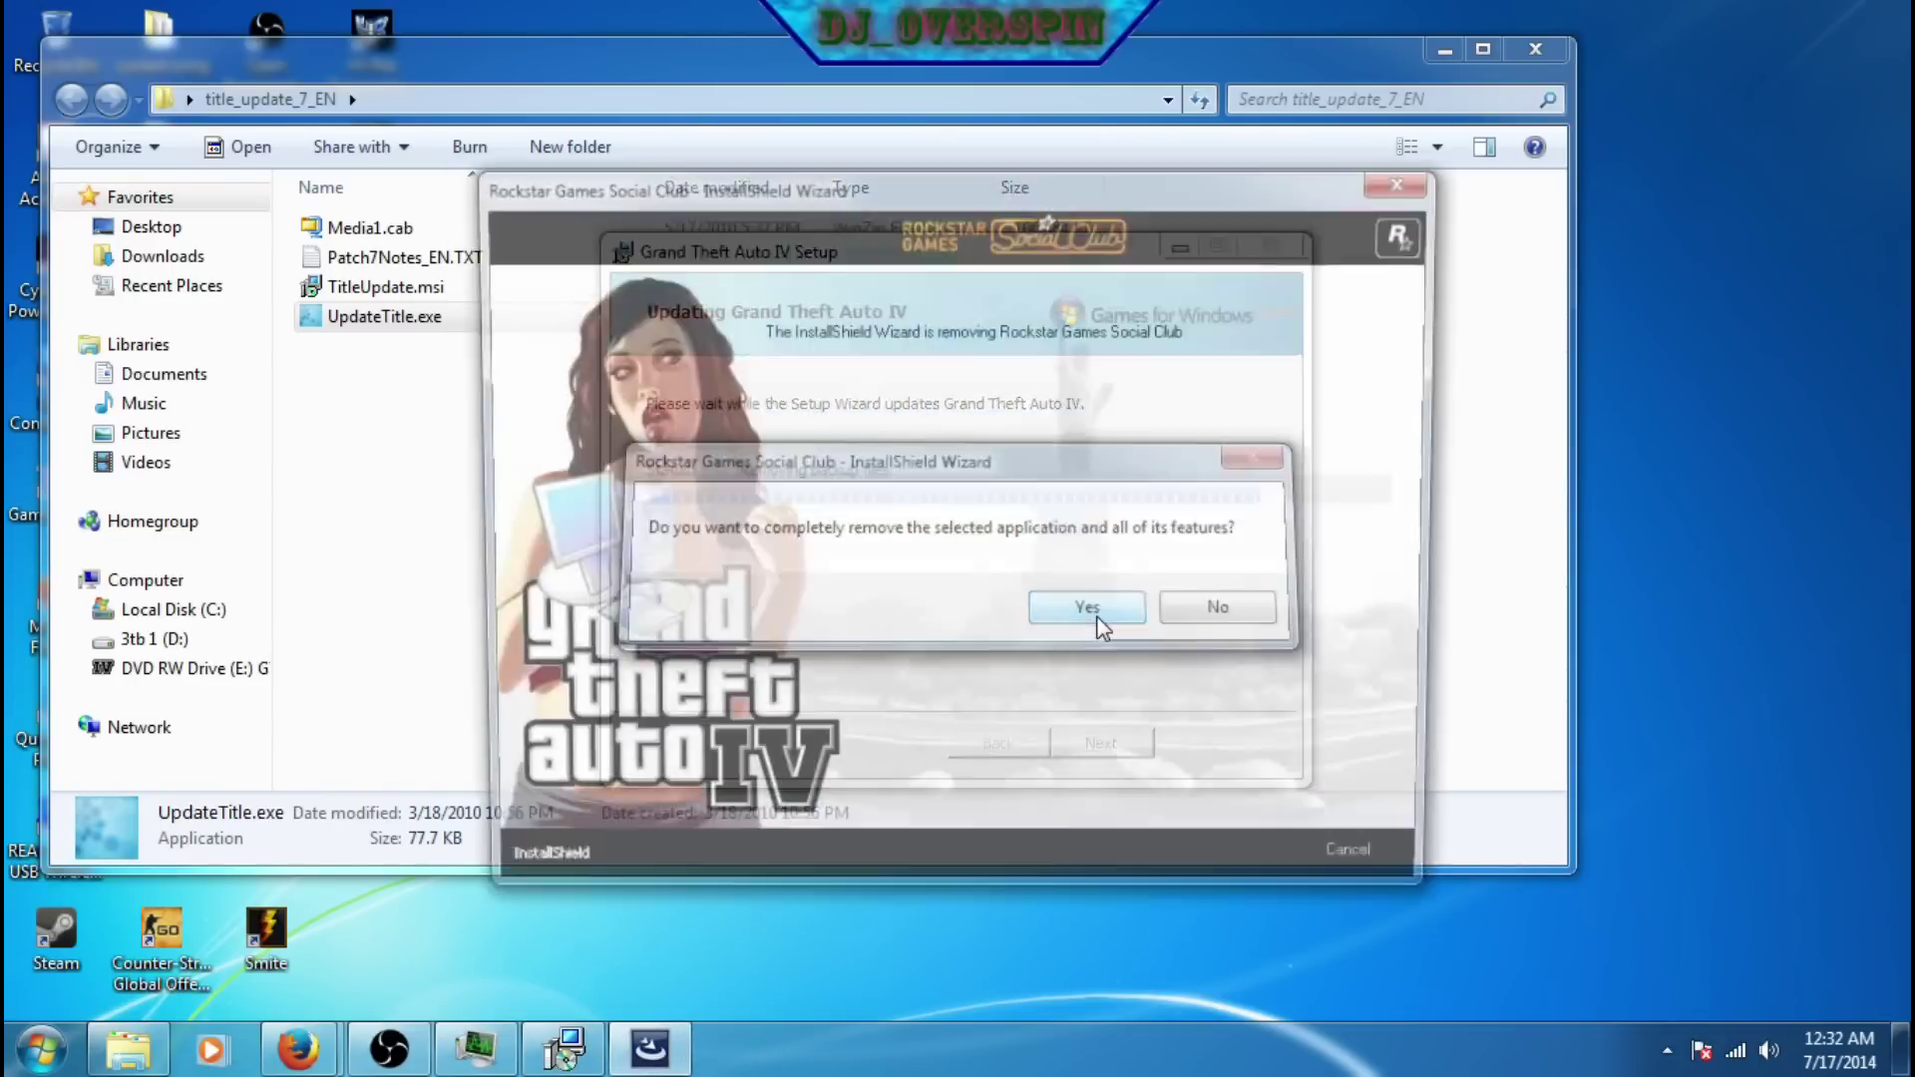
{"action": "left_click", "coordinate": [1097, 620]}
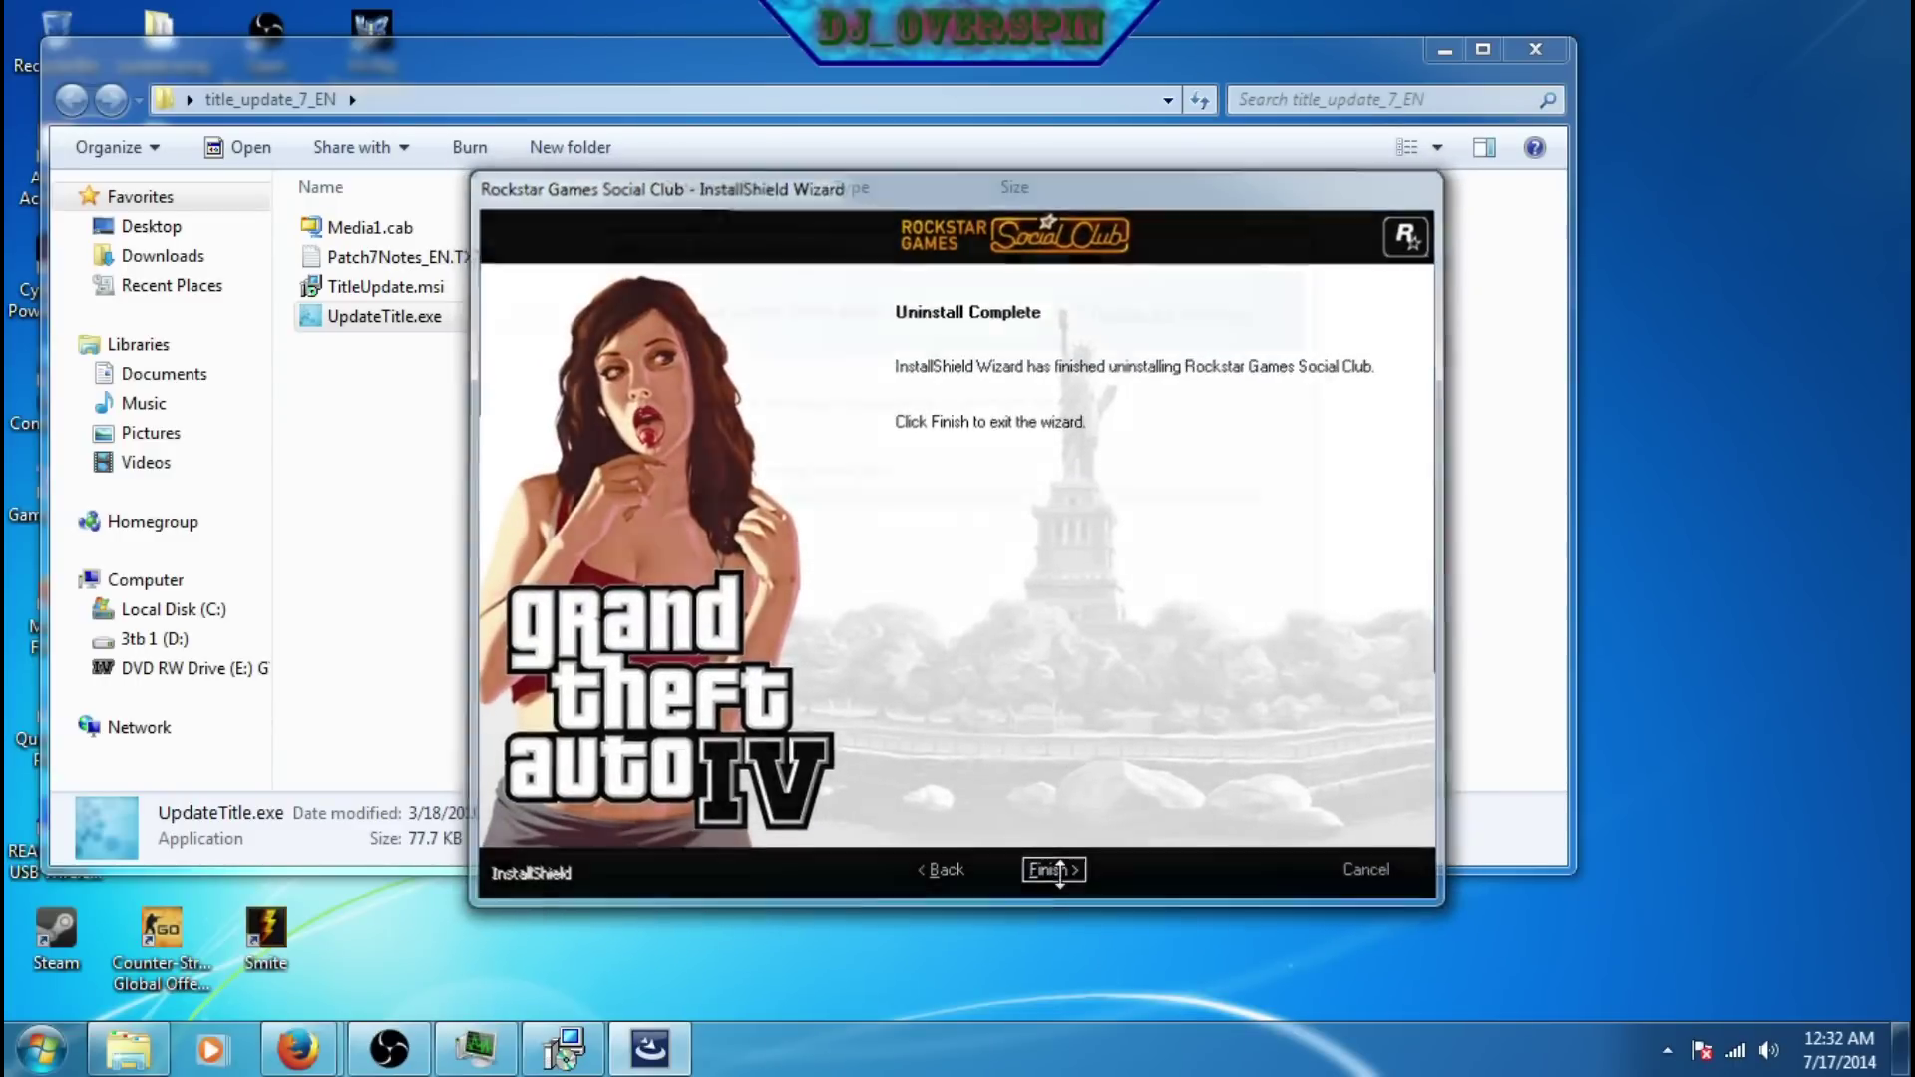
{"action": "left_click", "coordinate": [1056, 872]}
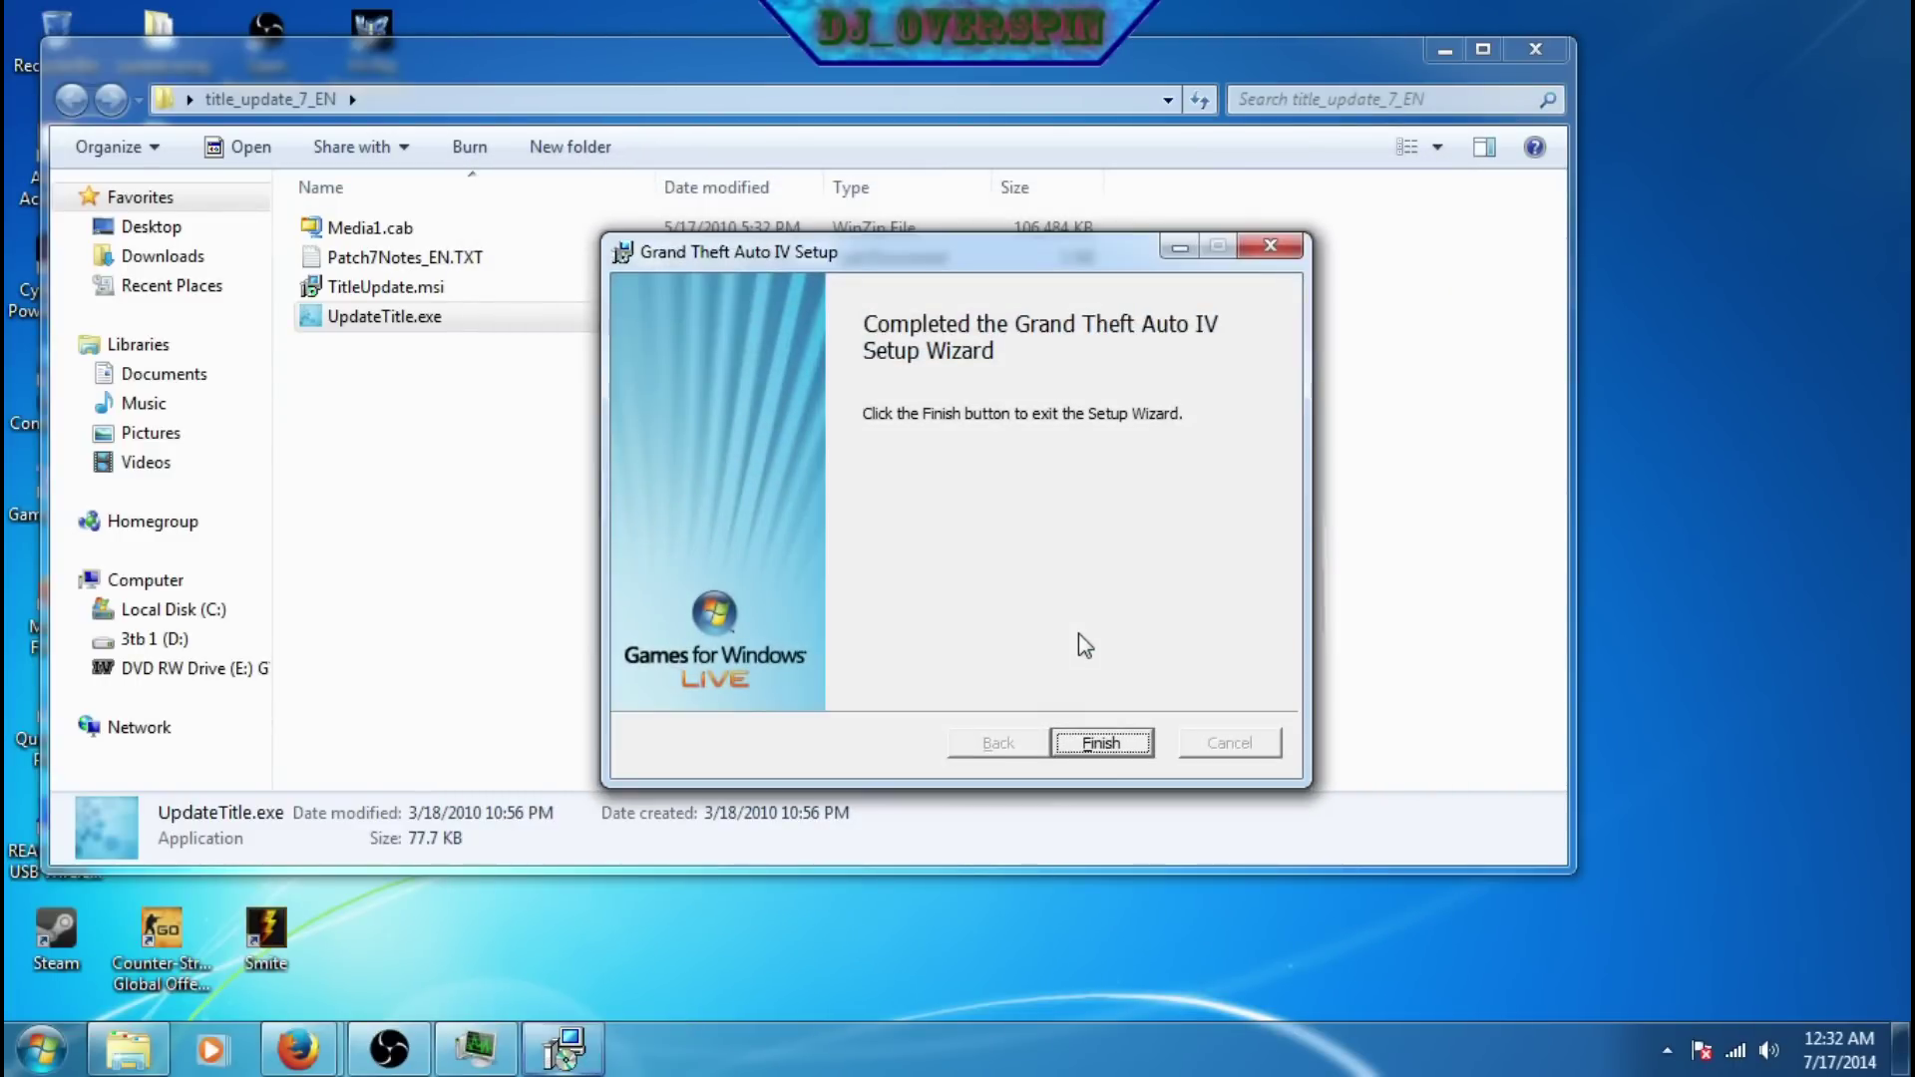
{"action": "left_click", "coordinate": [1098, 739]}
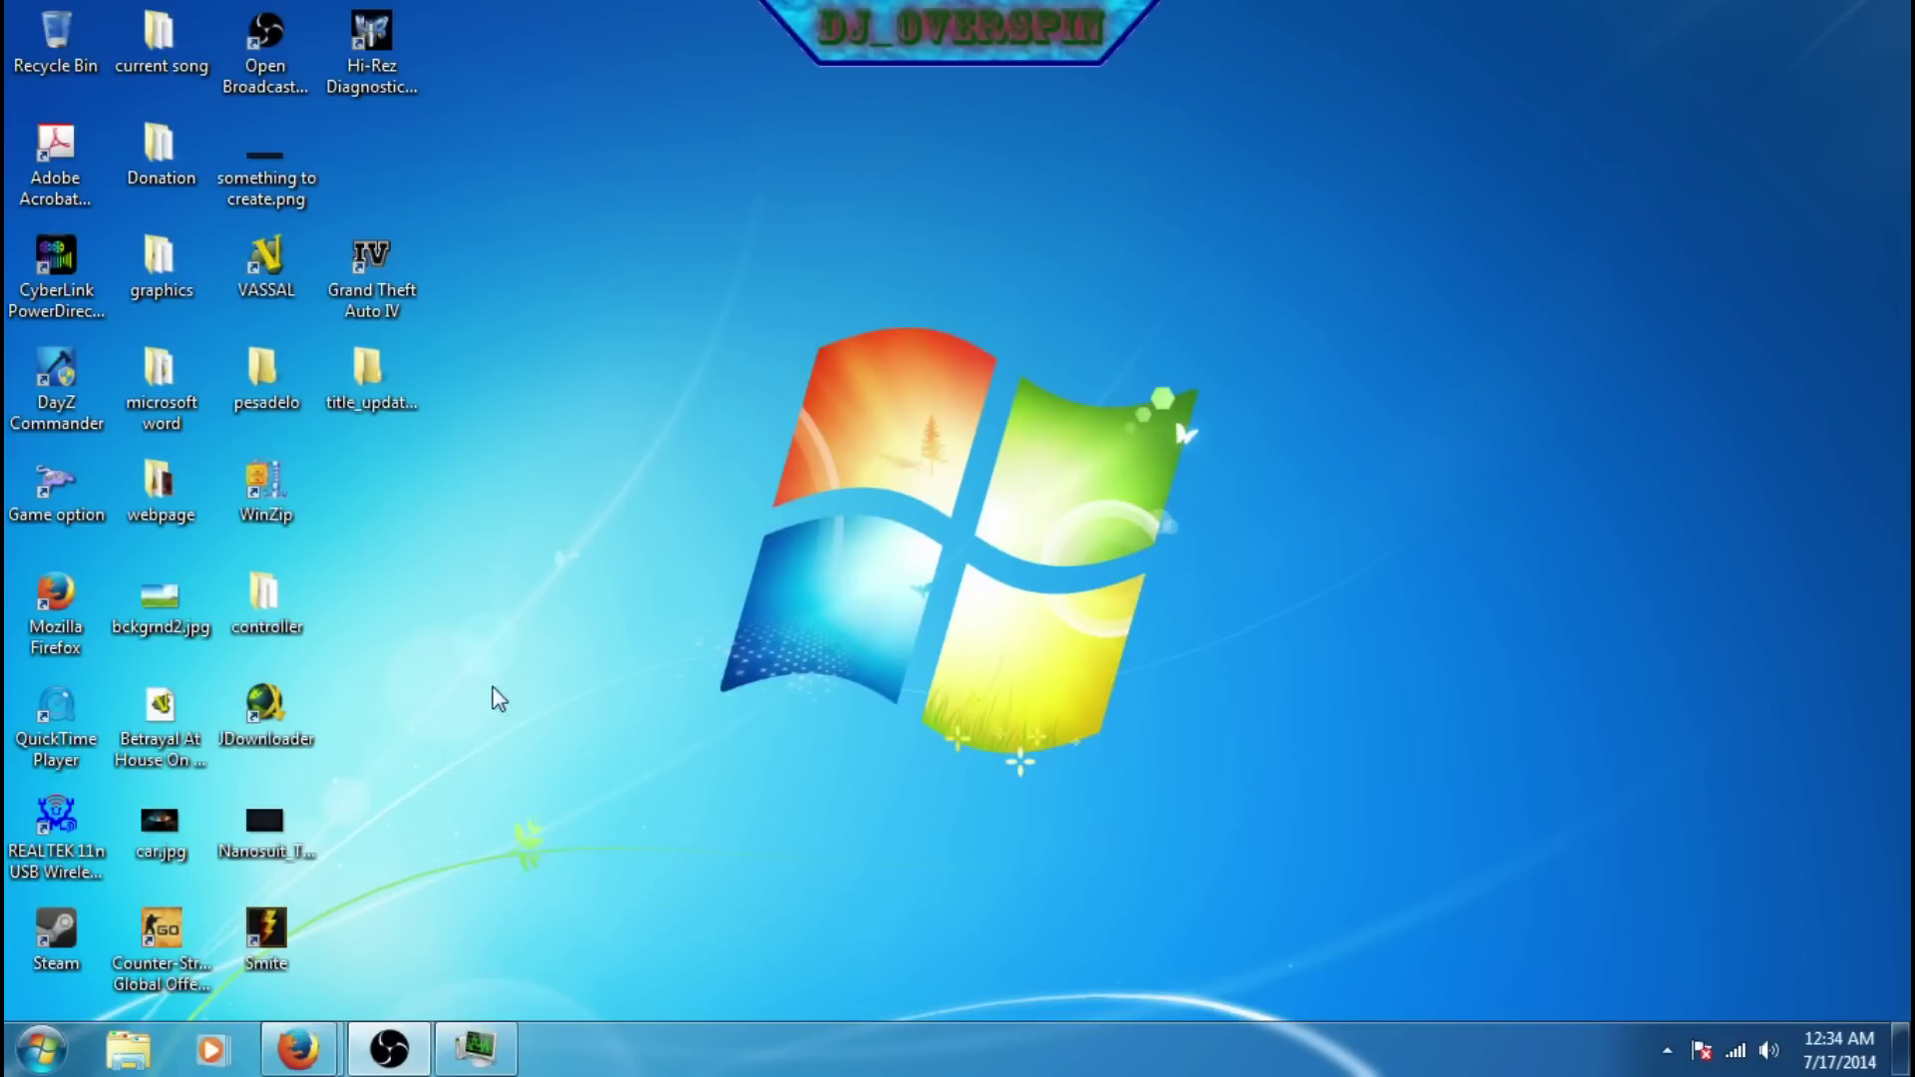
Browse from Computer to D:\GTA\Grand Theft Auto IV.
{"action": "left_click", "coordinate": [40, 1049]}
{"action": "left_click", "coordinate": [429, 639]}
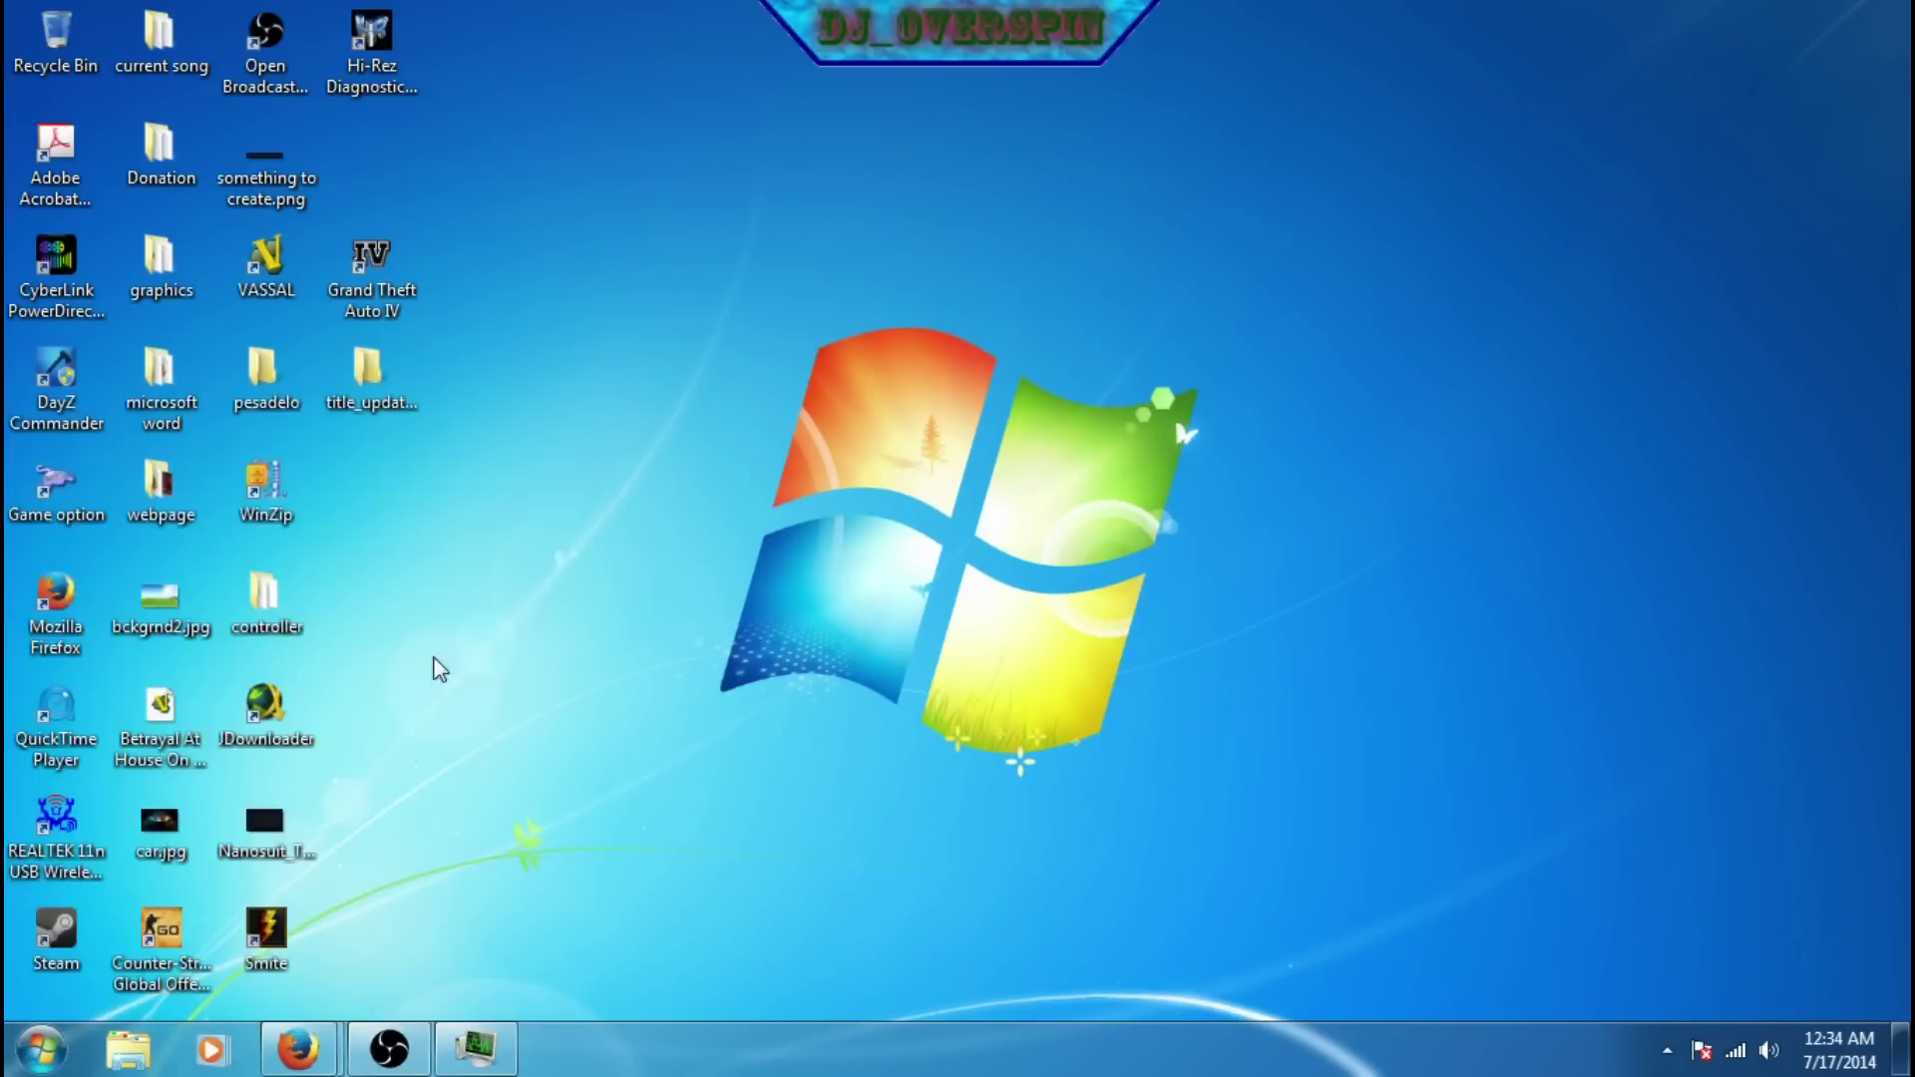
{"action": "double_click", "coordinate": [818, 277]}
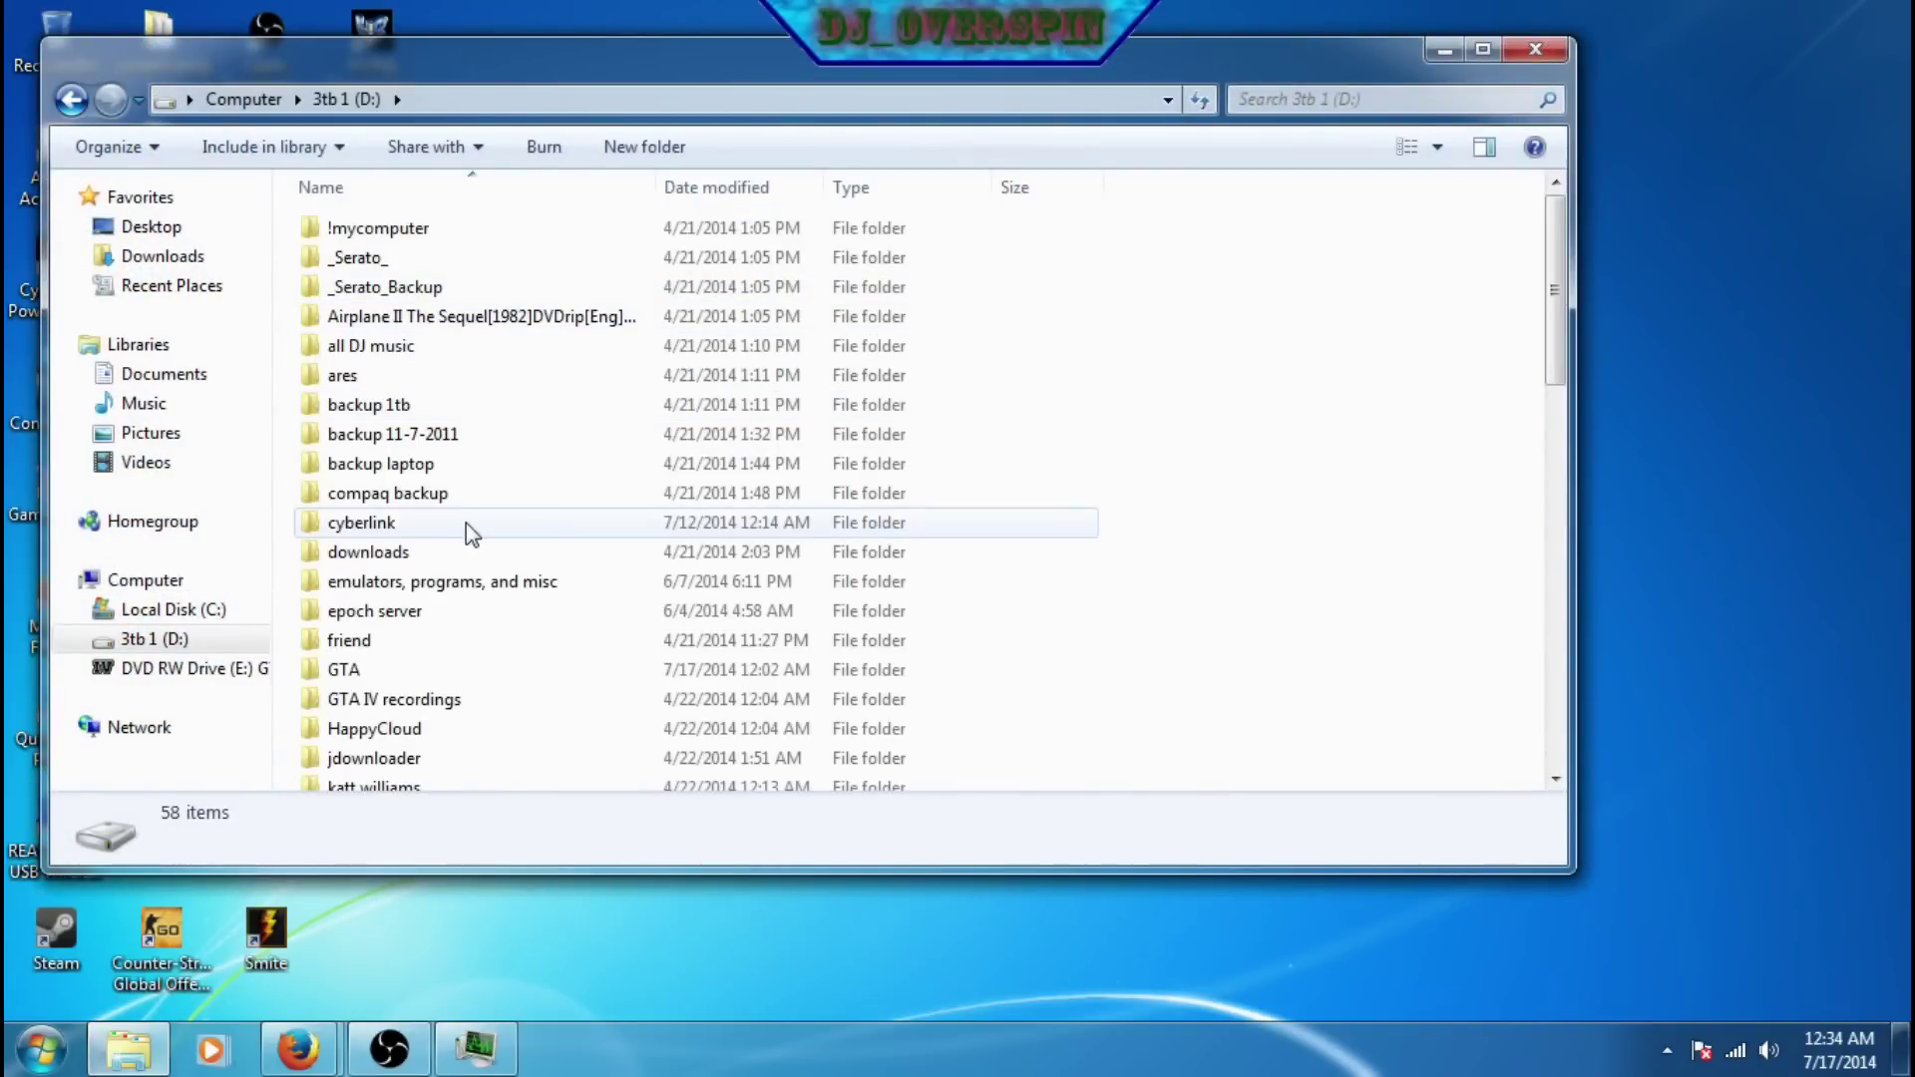
{"action": "scroll", "coordinate": [465, 522], "scroll_direction": "down", "scroll_amount": 1}
{"action": "double_click", "coordinate": [372, 631]}
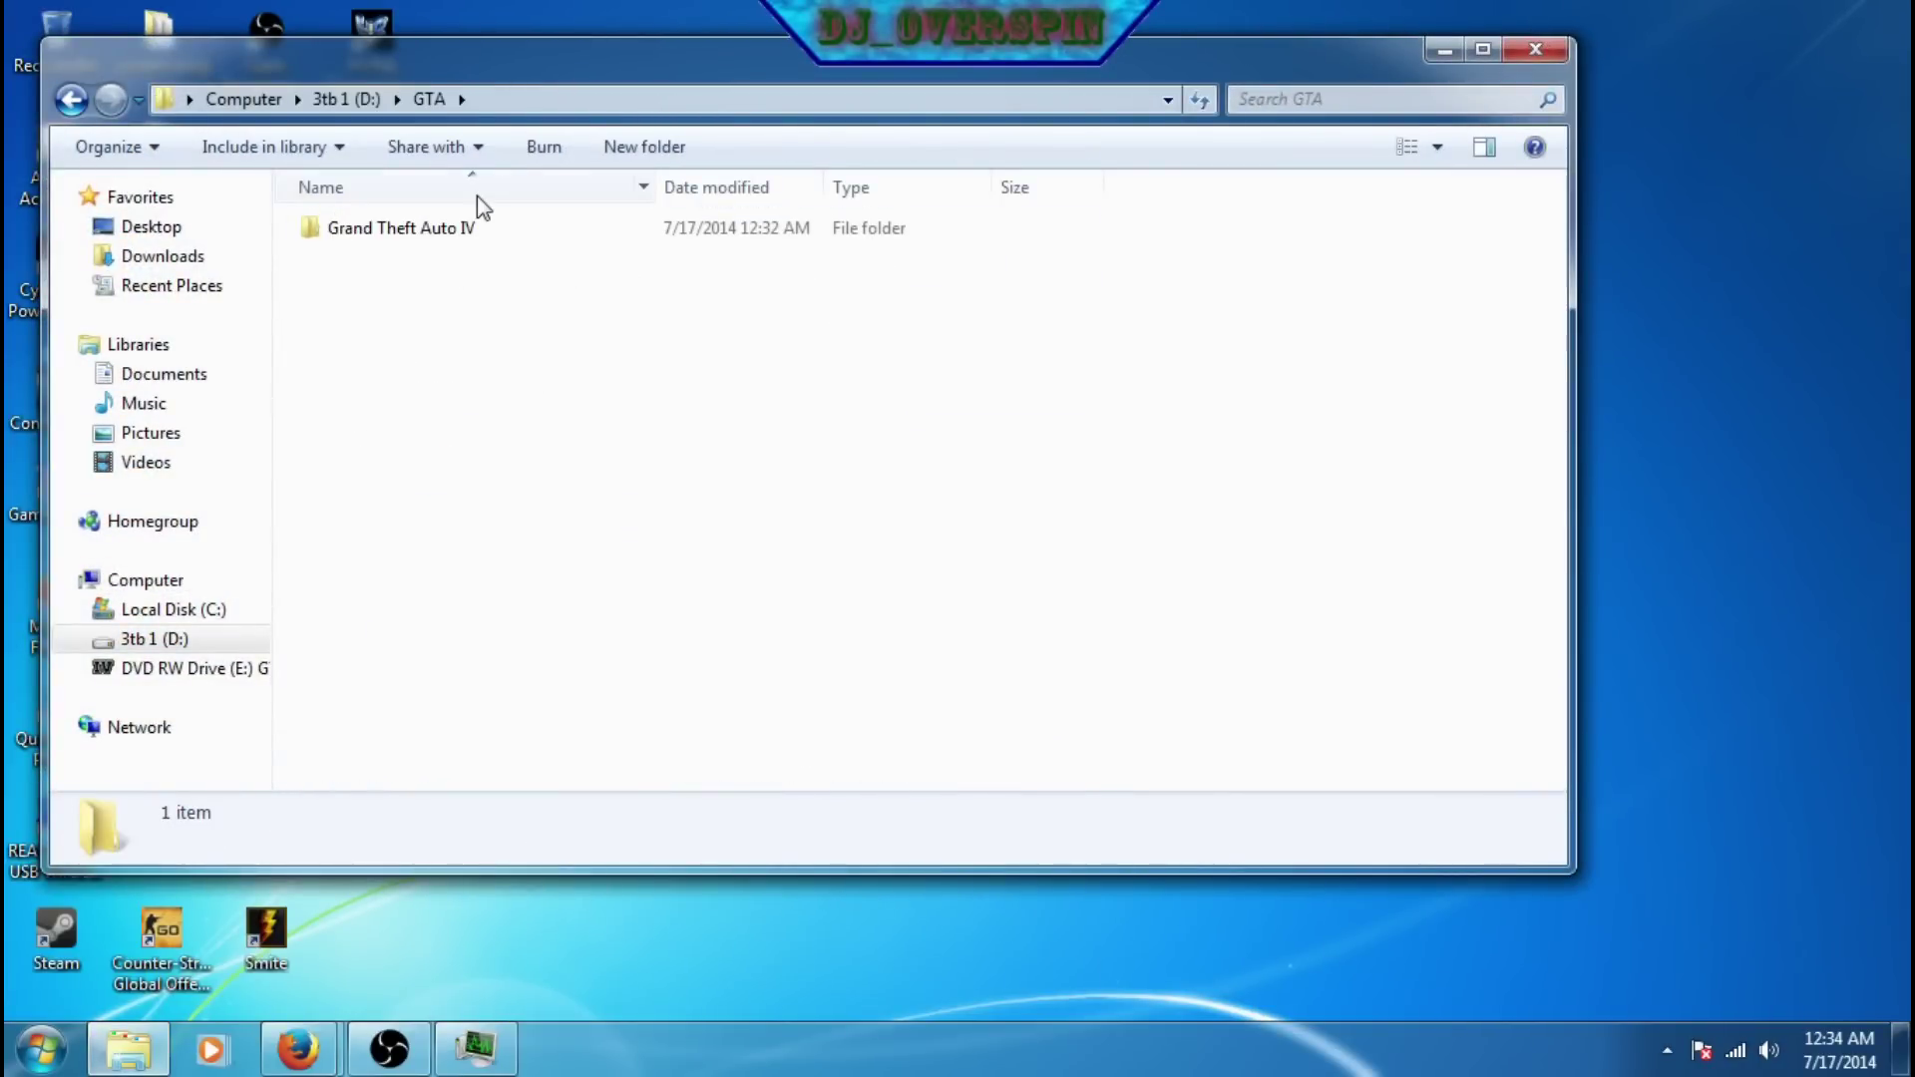
{"action": "double_click", "coordinate": [449, 243]}
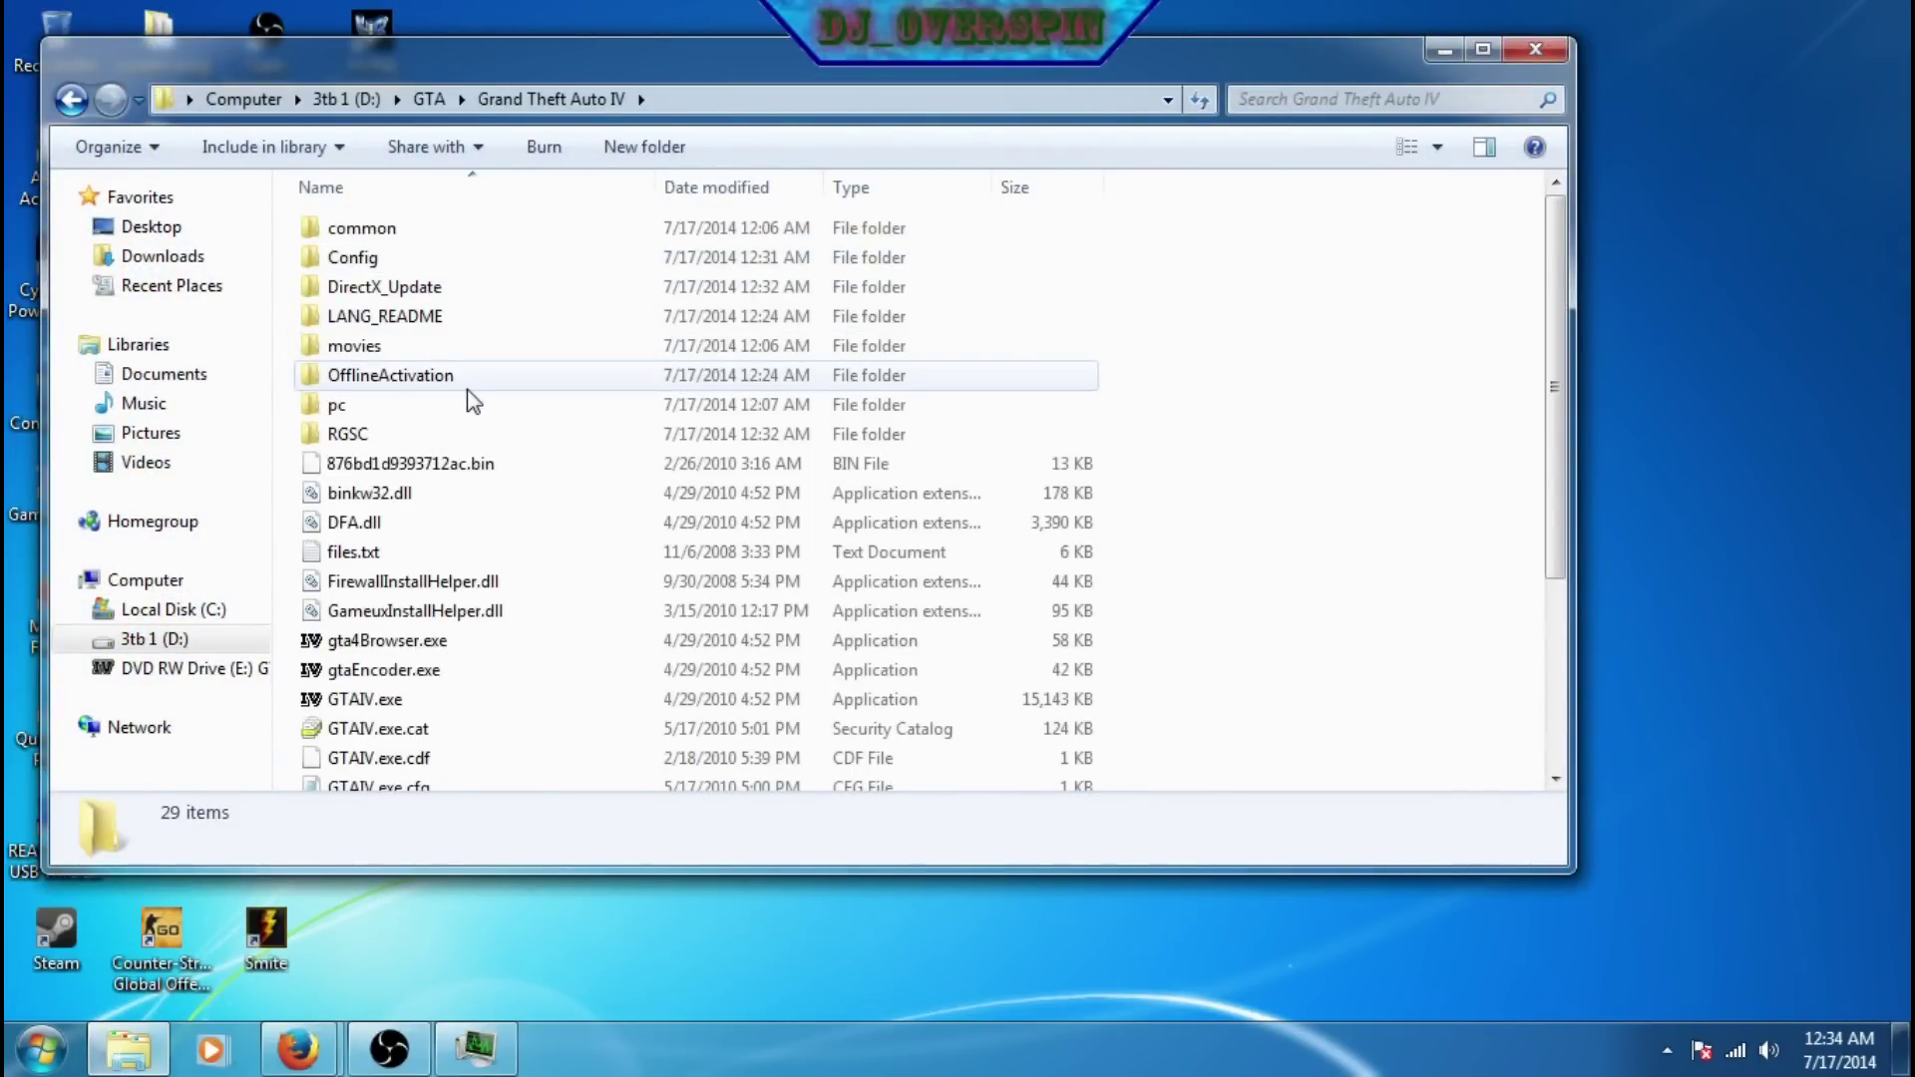
Move the window aside and bring up the context menu for LaunchGTAIV.exe.
{"action": "scroll", "coordinate": [469, 394], "scroll_direction": "down", "scroll_amount": 3}
{"action": "left_click_drag", "start_coordinate": [780, 60], "coordinate": [1011, 112]}
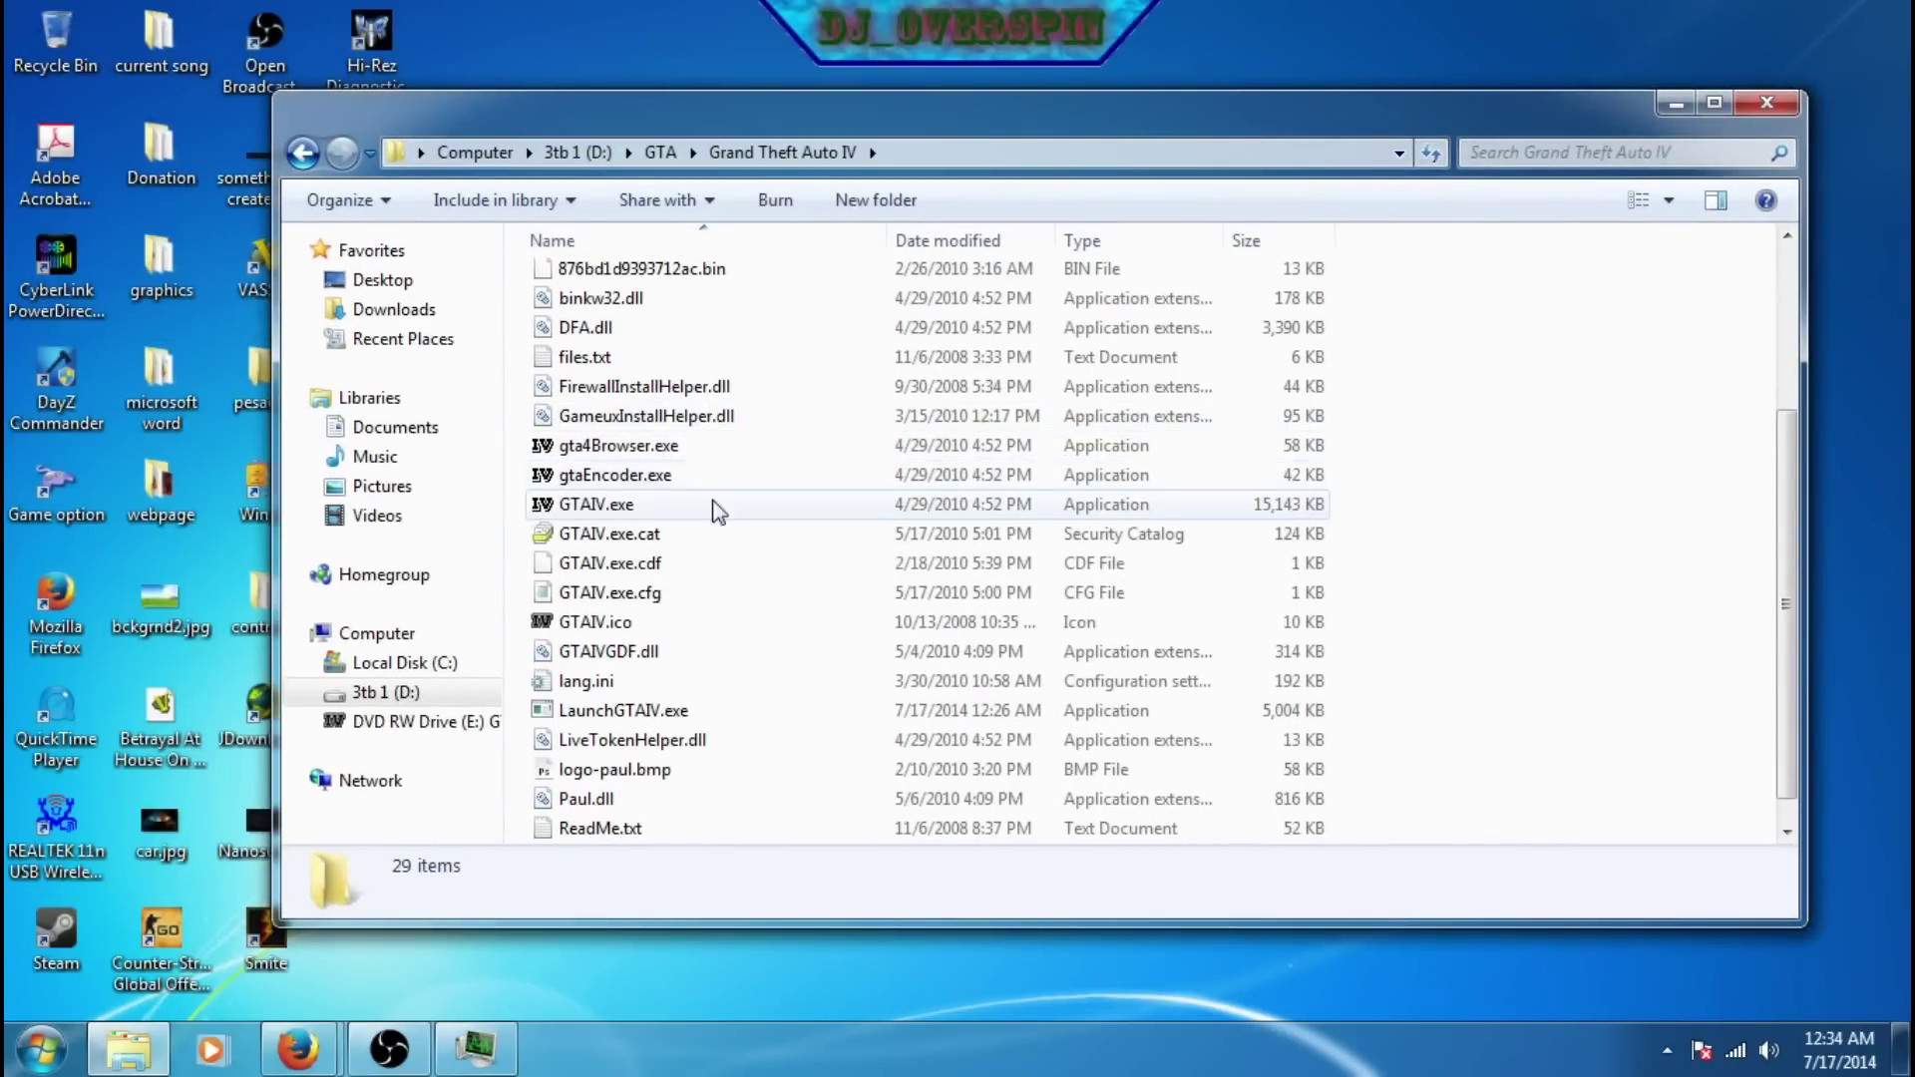
{"action": "scroll", "coordinate": [714, 519], "scroll_direction": "down", "scroll_amount": 1}
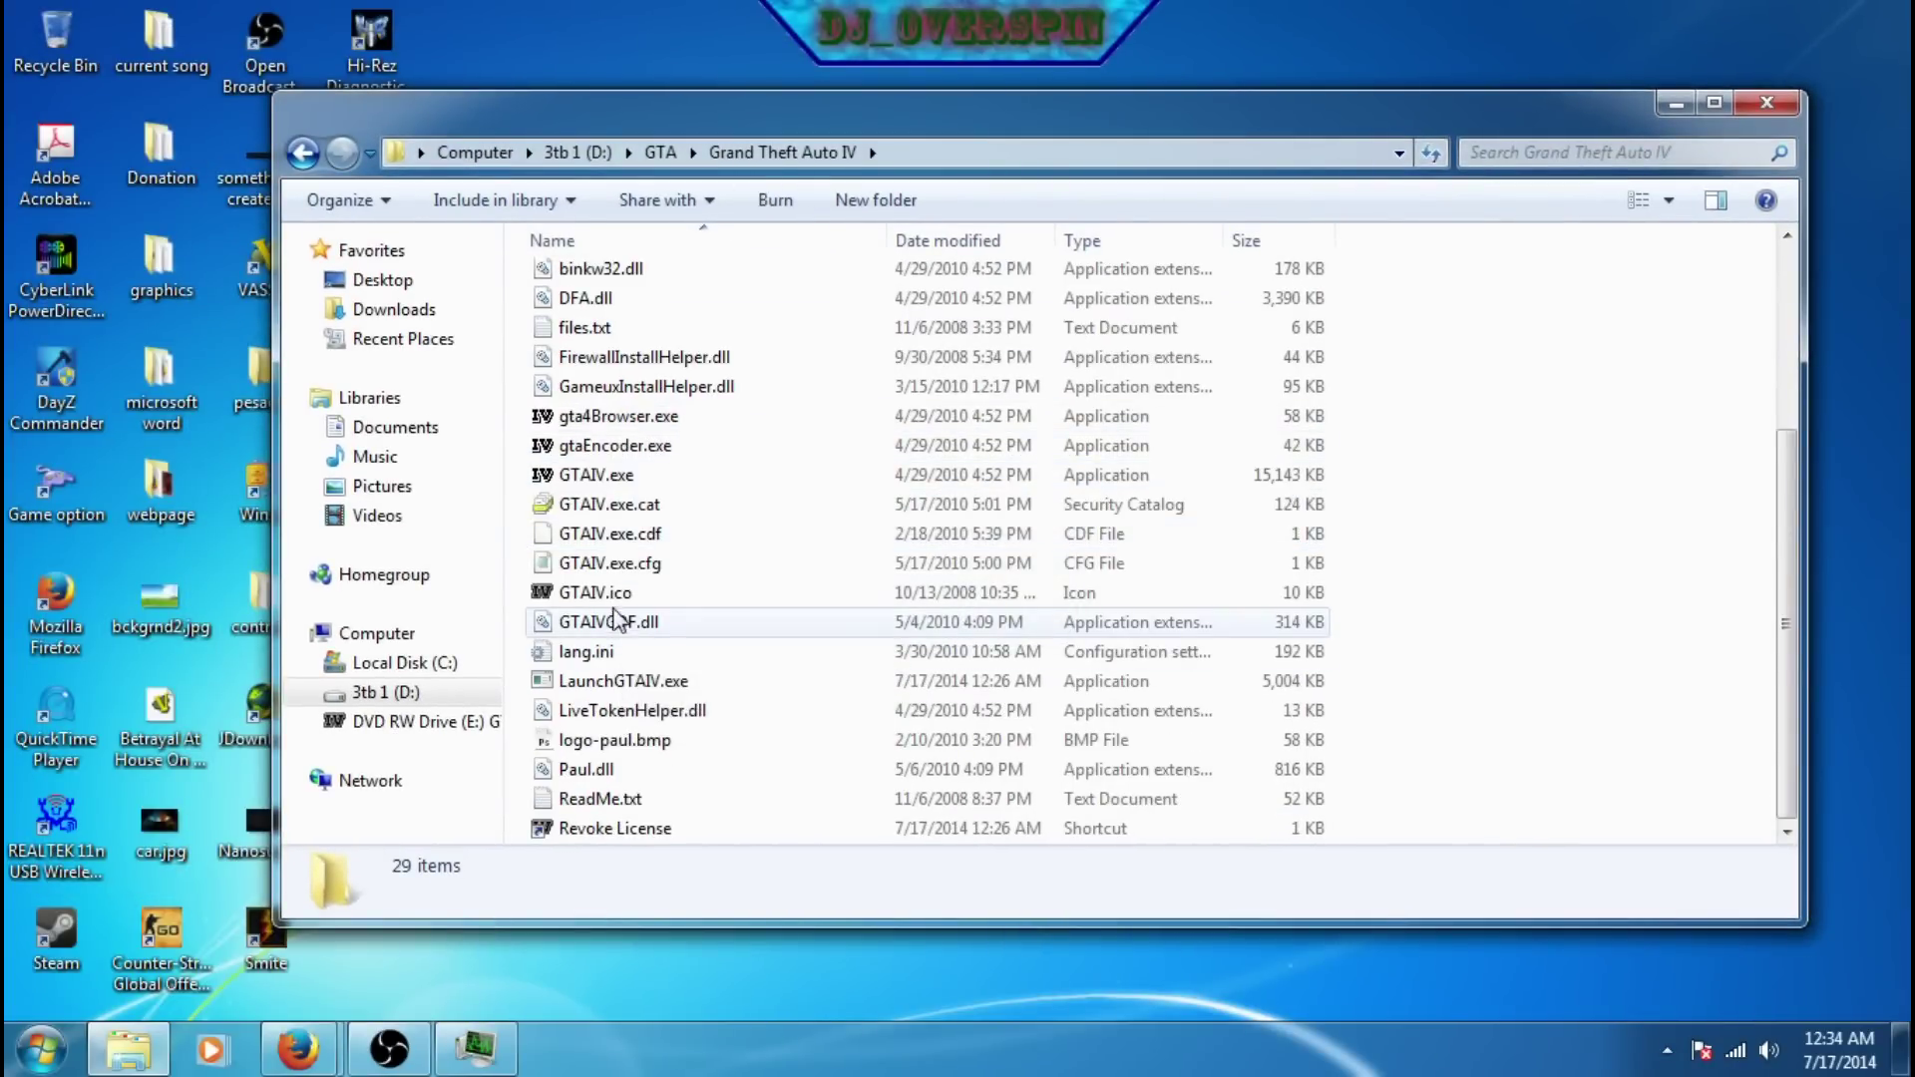
{"action": "scroll", "coordinate": [648, 513], "scroll_direction": "up", "scroll_amount": 1}
{"action": "scroll", "coordinate": [653, 511], "scroll_direction": "up", "scroll_amount": 3}
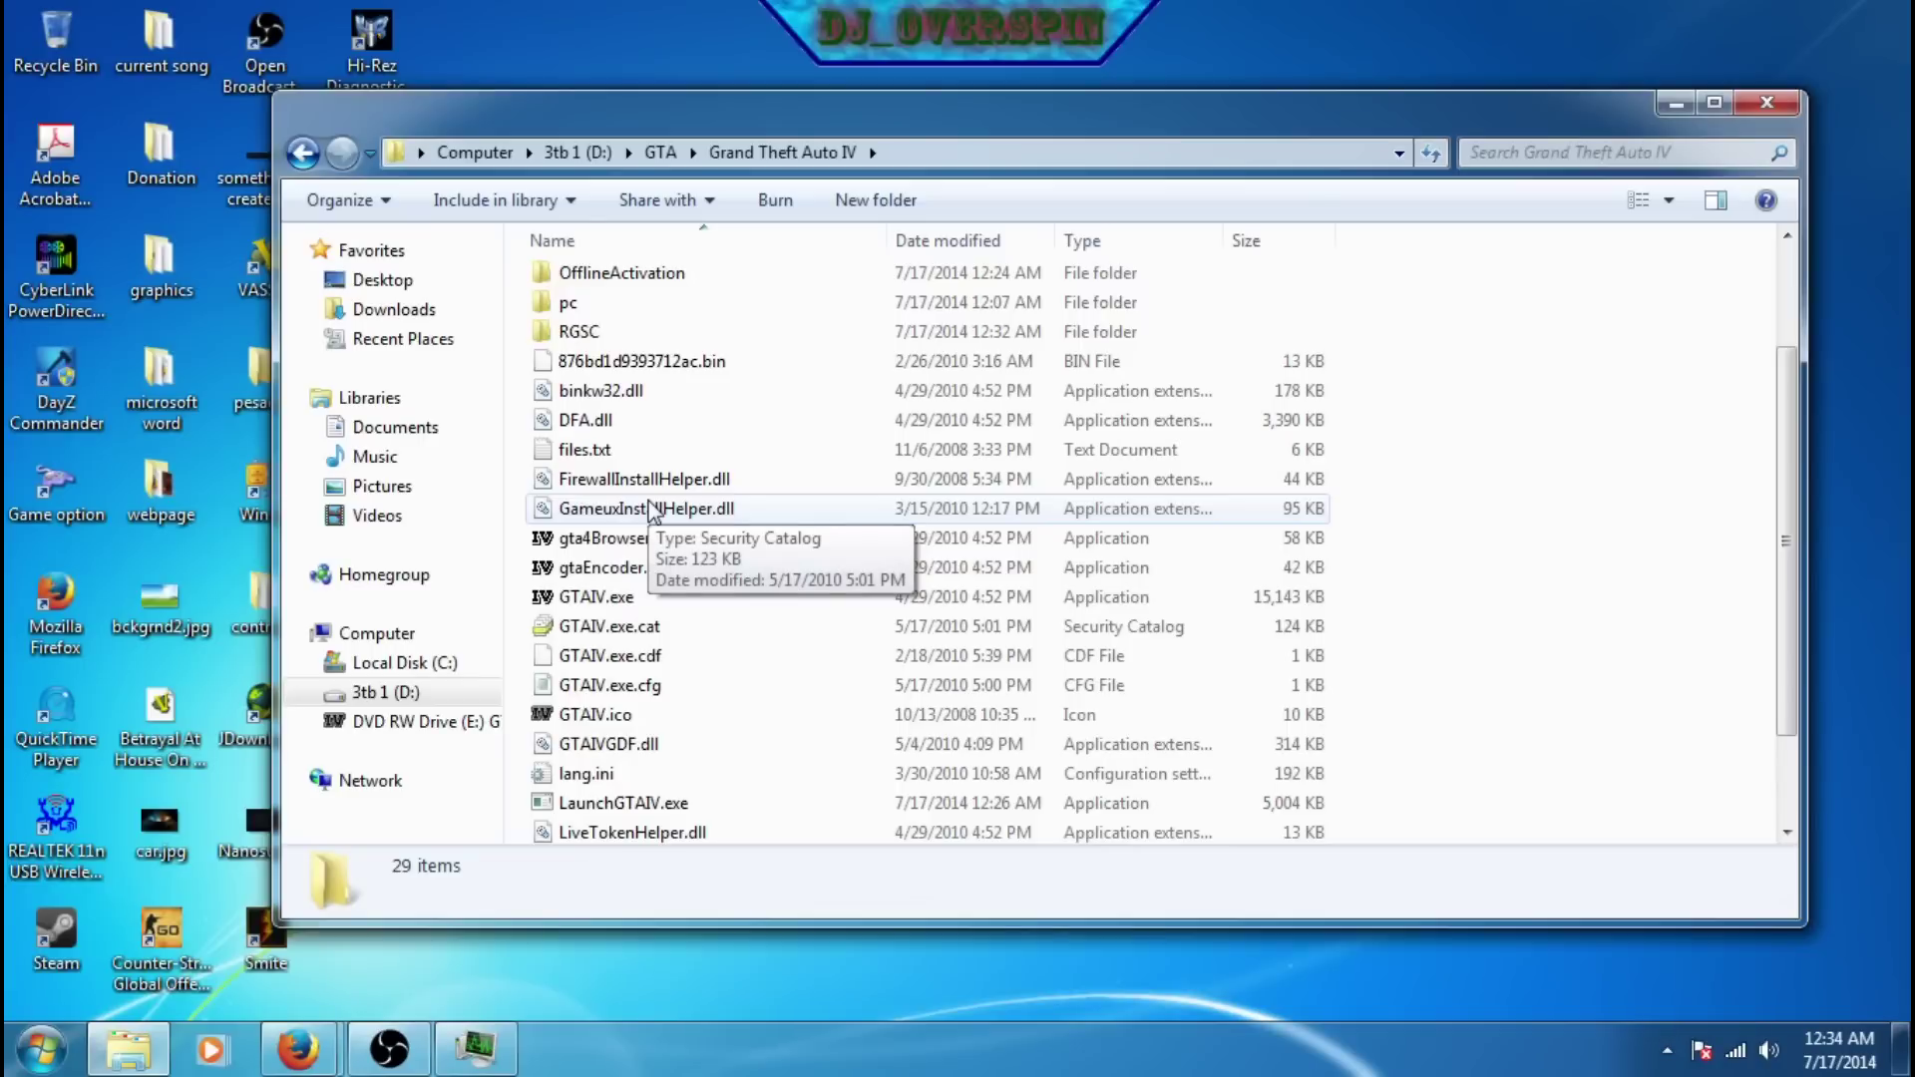
{"action": "scroll", "coordinate": [653, 511], "scroll_direction": "down", "scroll_amount": 3}
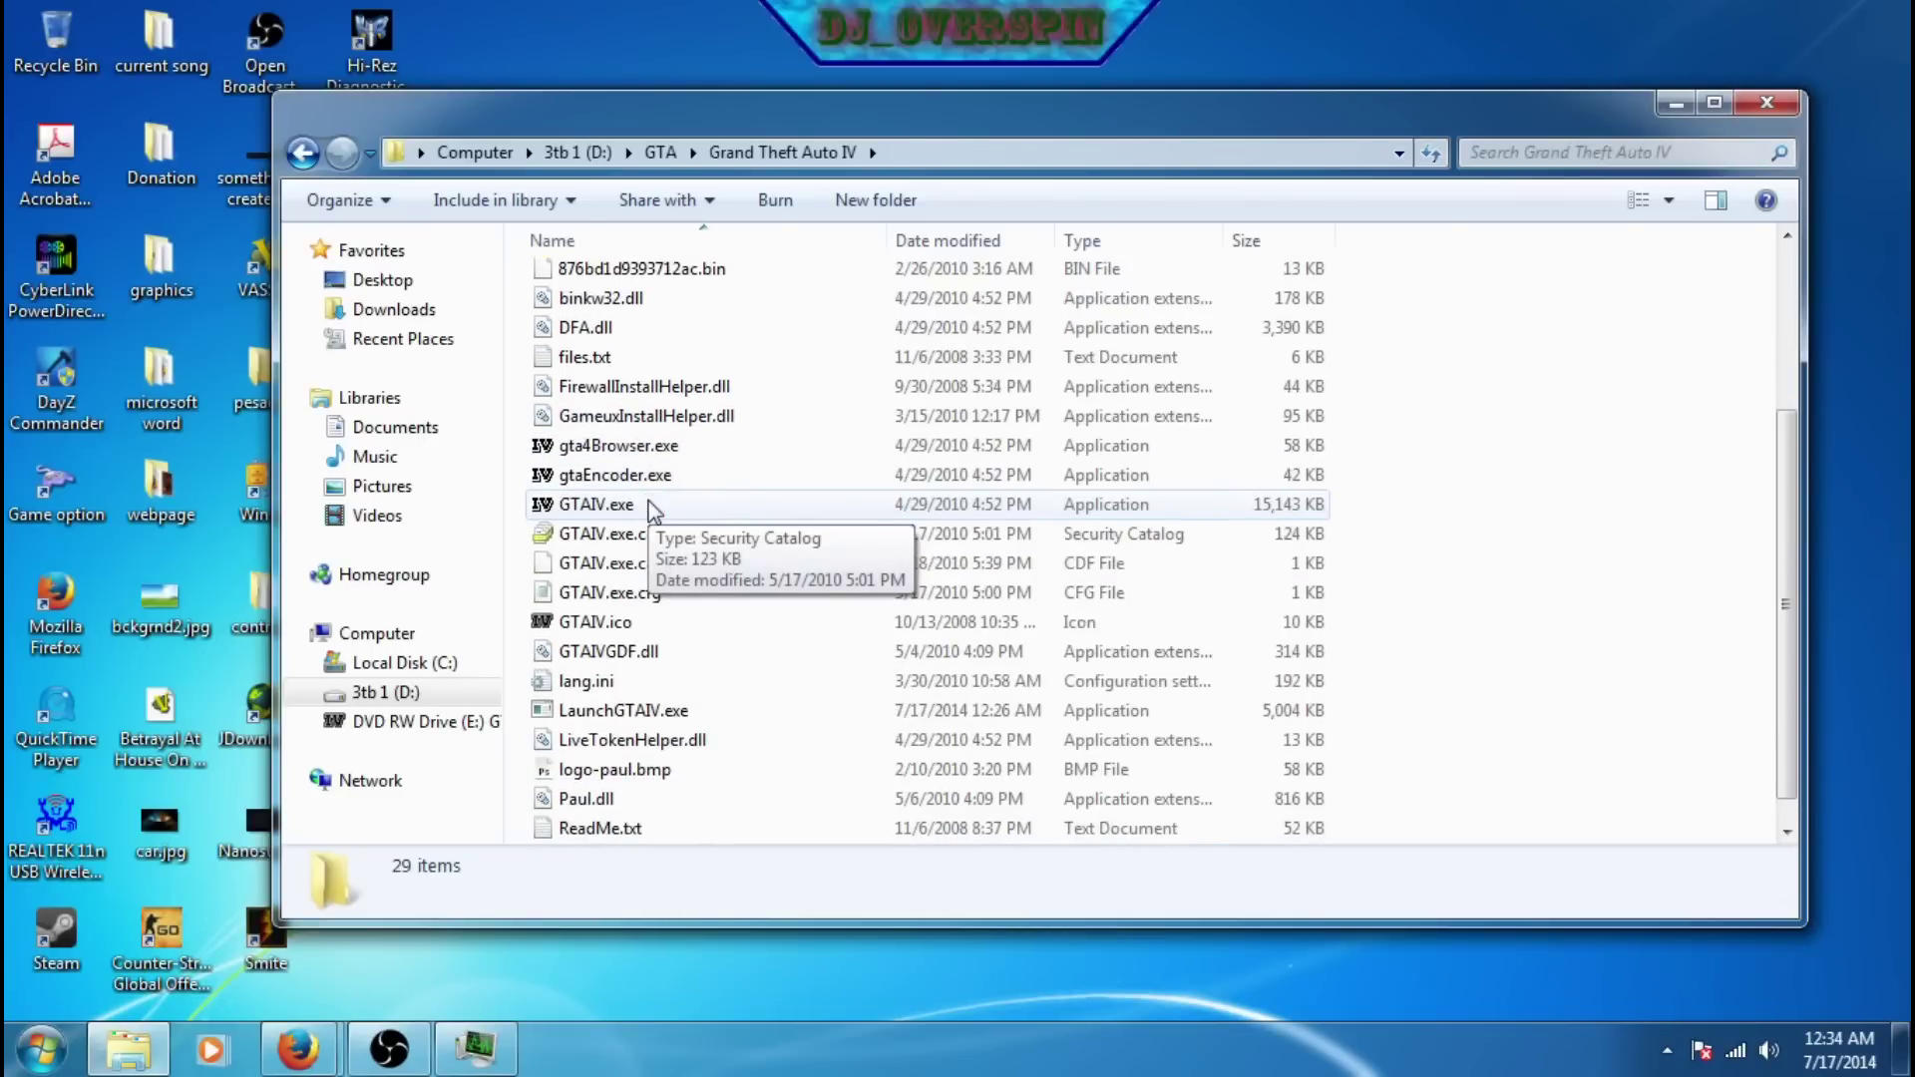
{"action": "right_click", "coordinate": [650, 710]}
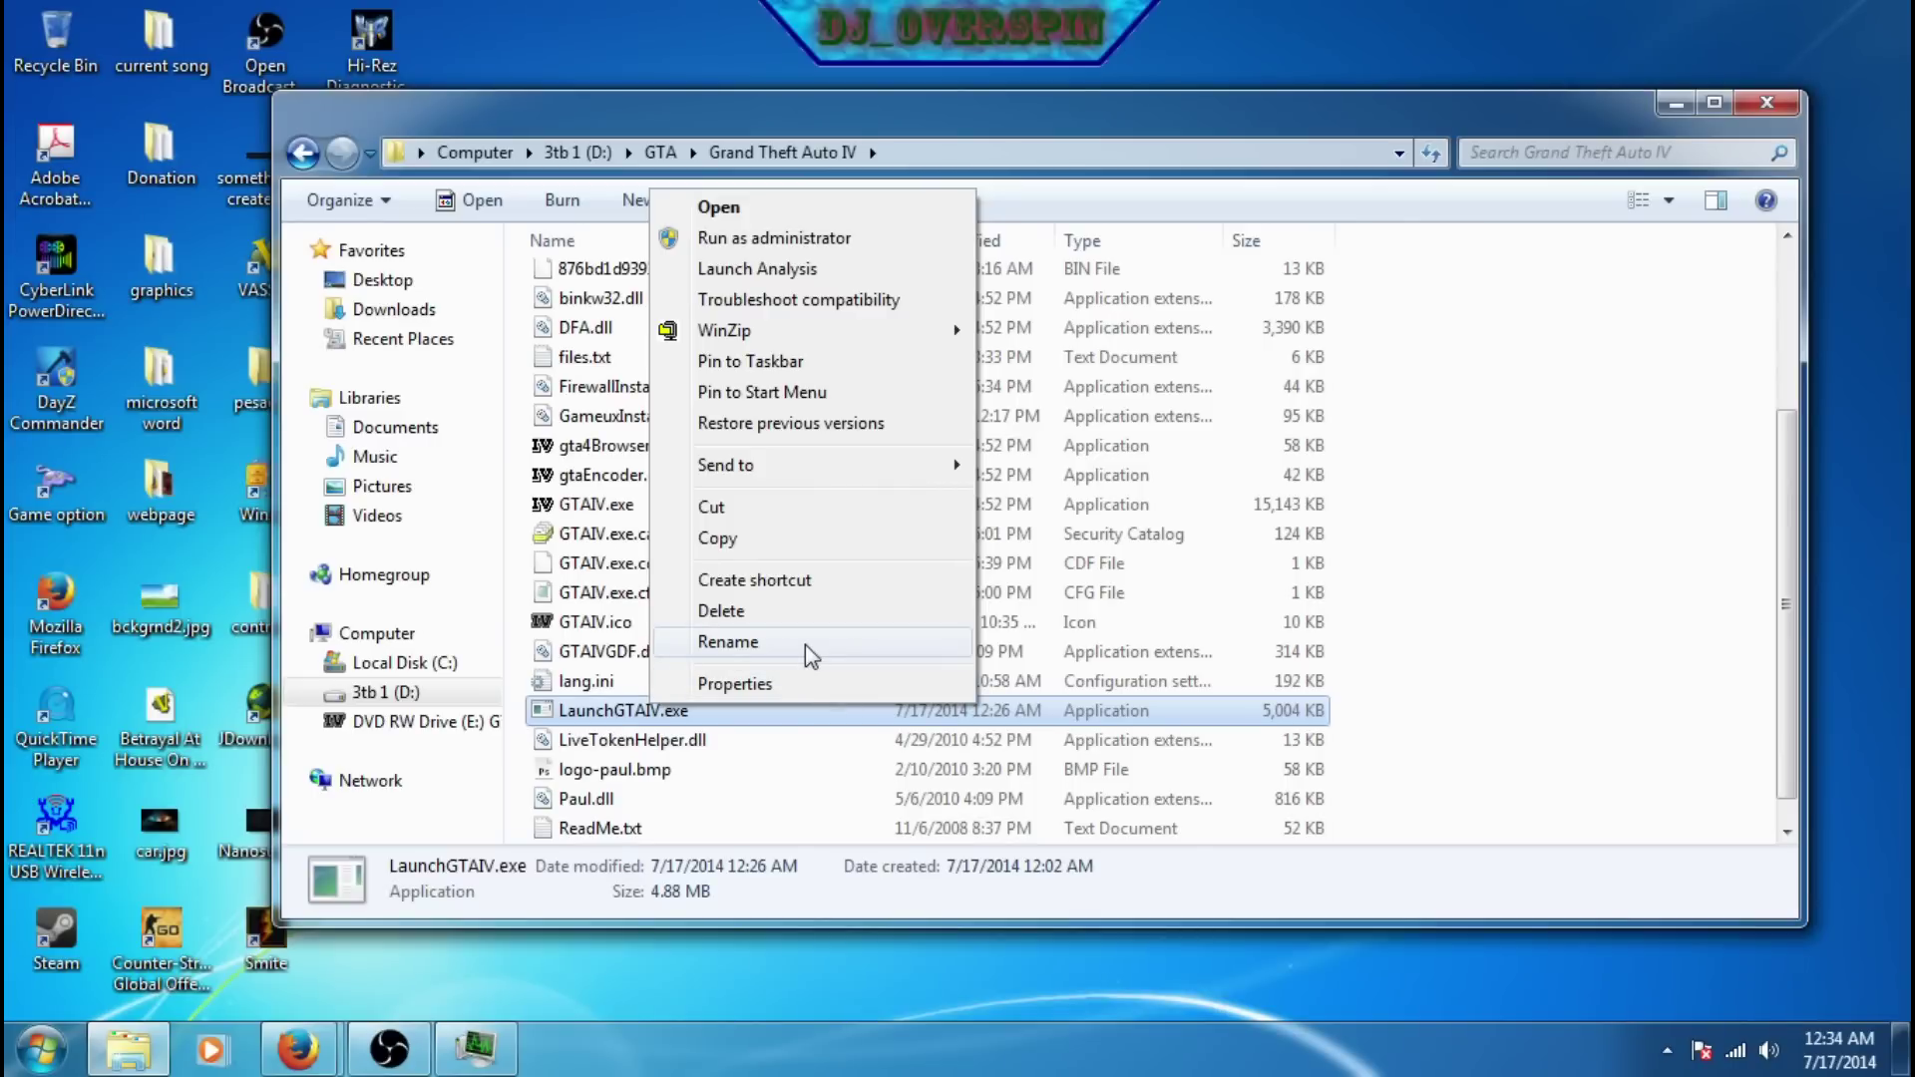
Set LaunchGTAIV.exe to Windows XP (Service Pack 3) compatibility, running as administrator.
{"action": "left_click", "coordinate": [768, 683]}
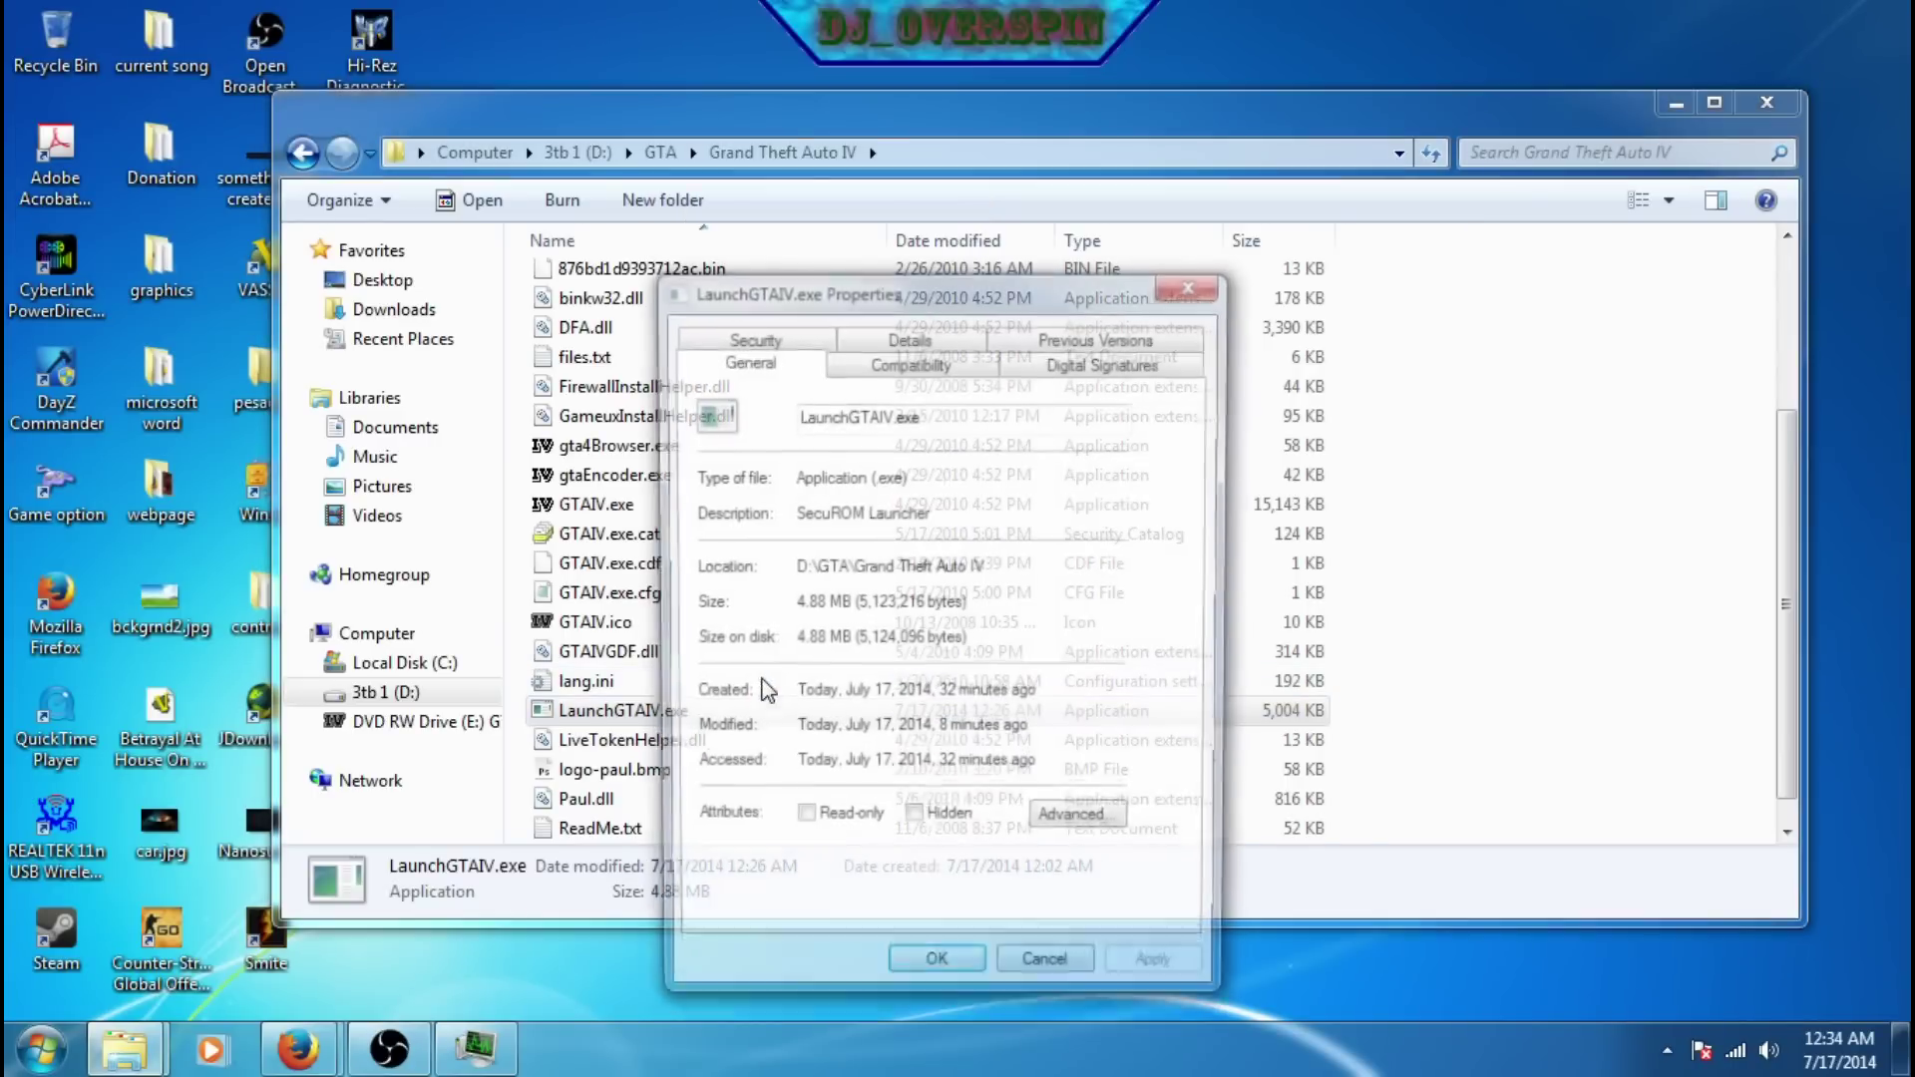
{"action": "left_click", "coordinate": [910, 361]}
{"action": "left_click", "coordinate": [774, 522]}
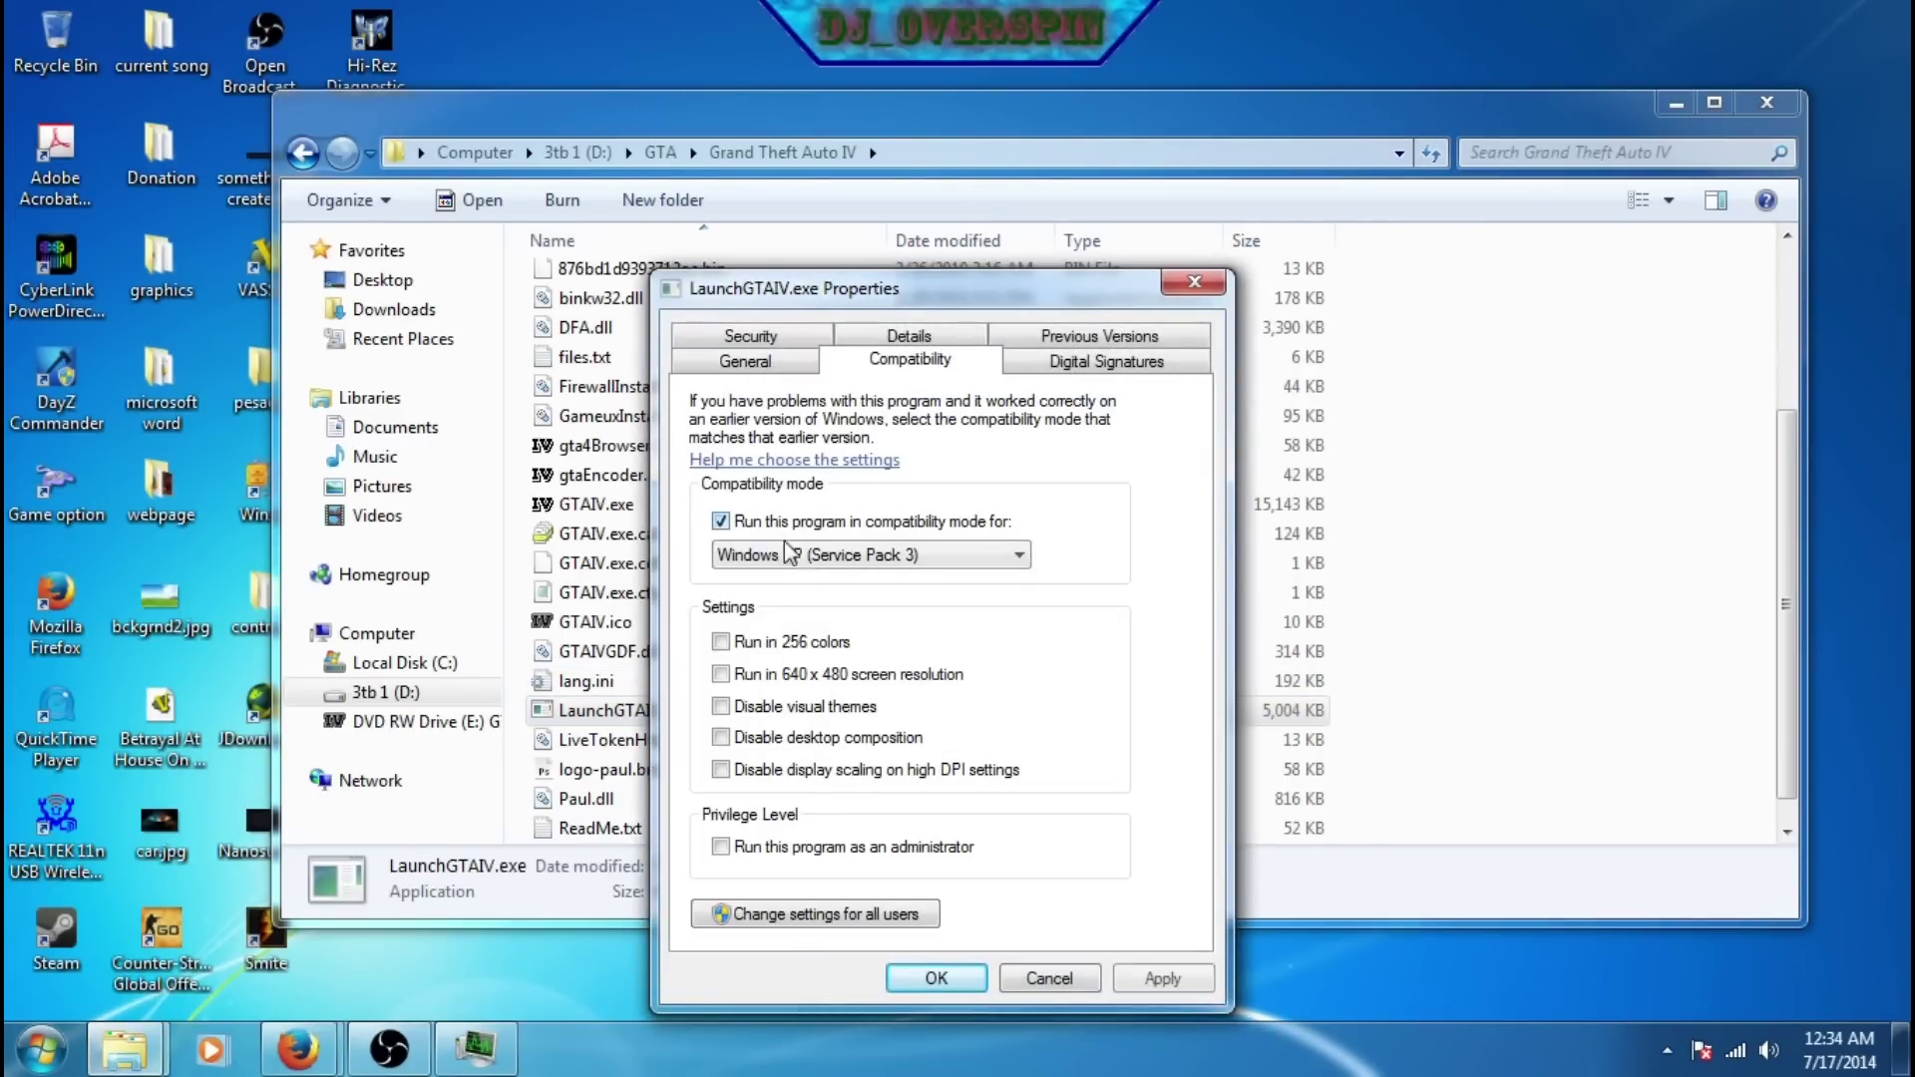
{"action": "left_click", "coordinate": [720, 846]}
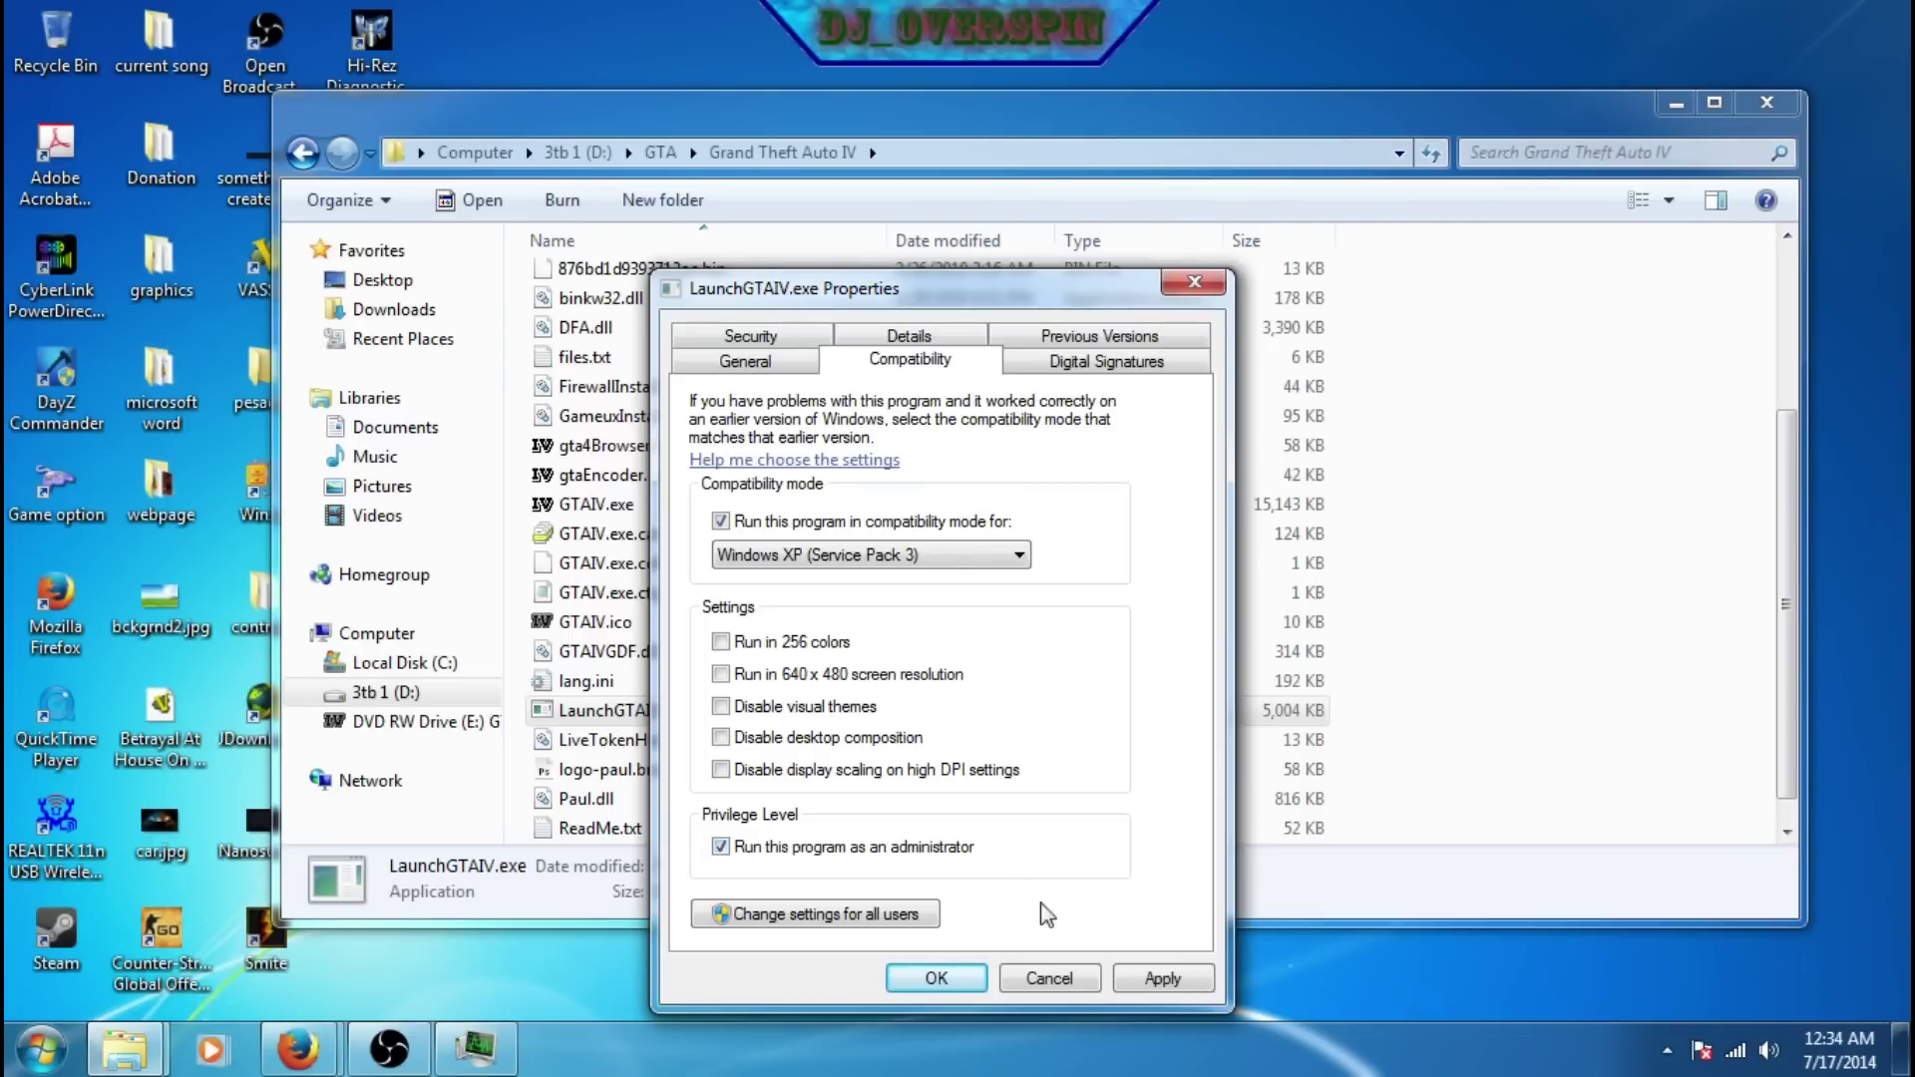
{"action": "left_click", "coordinate": [1135, 979]}
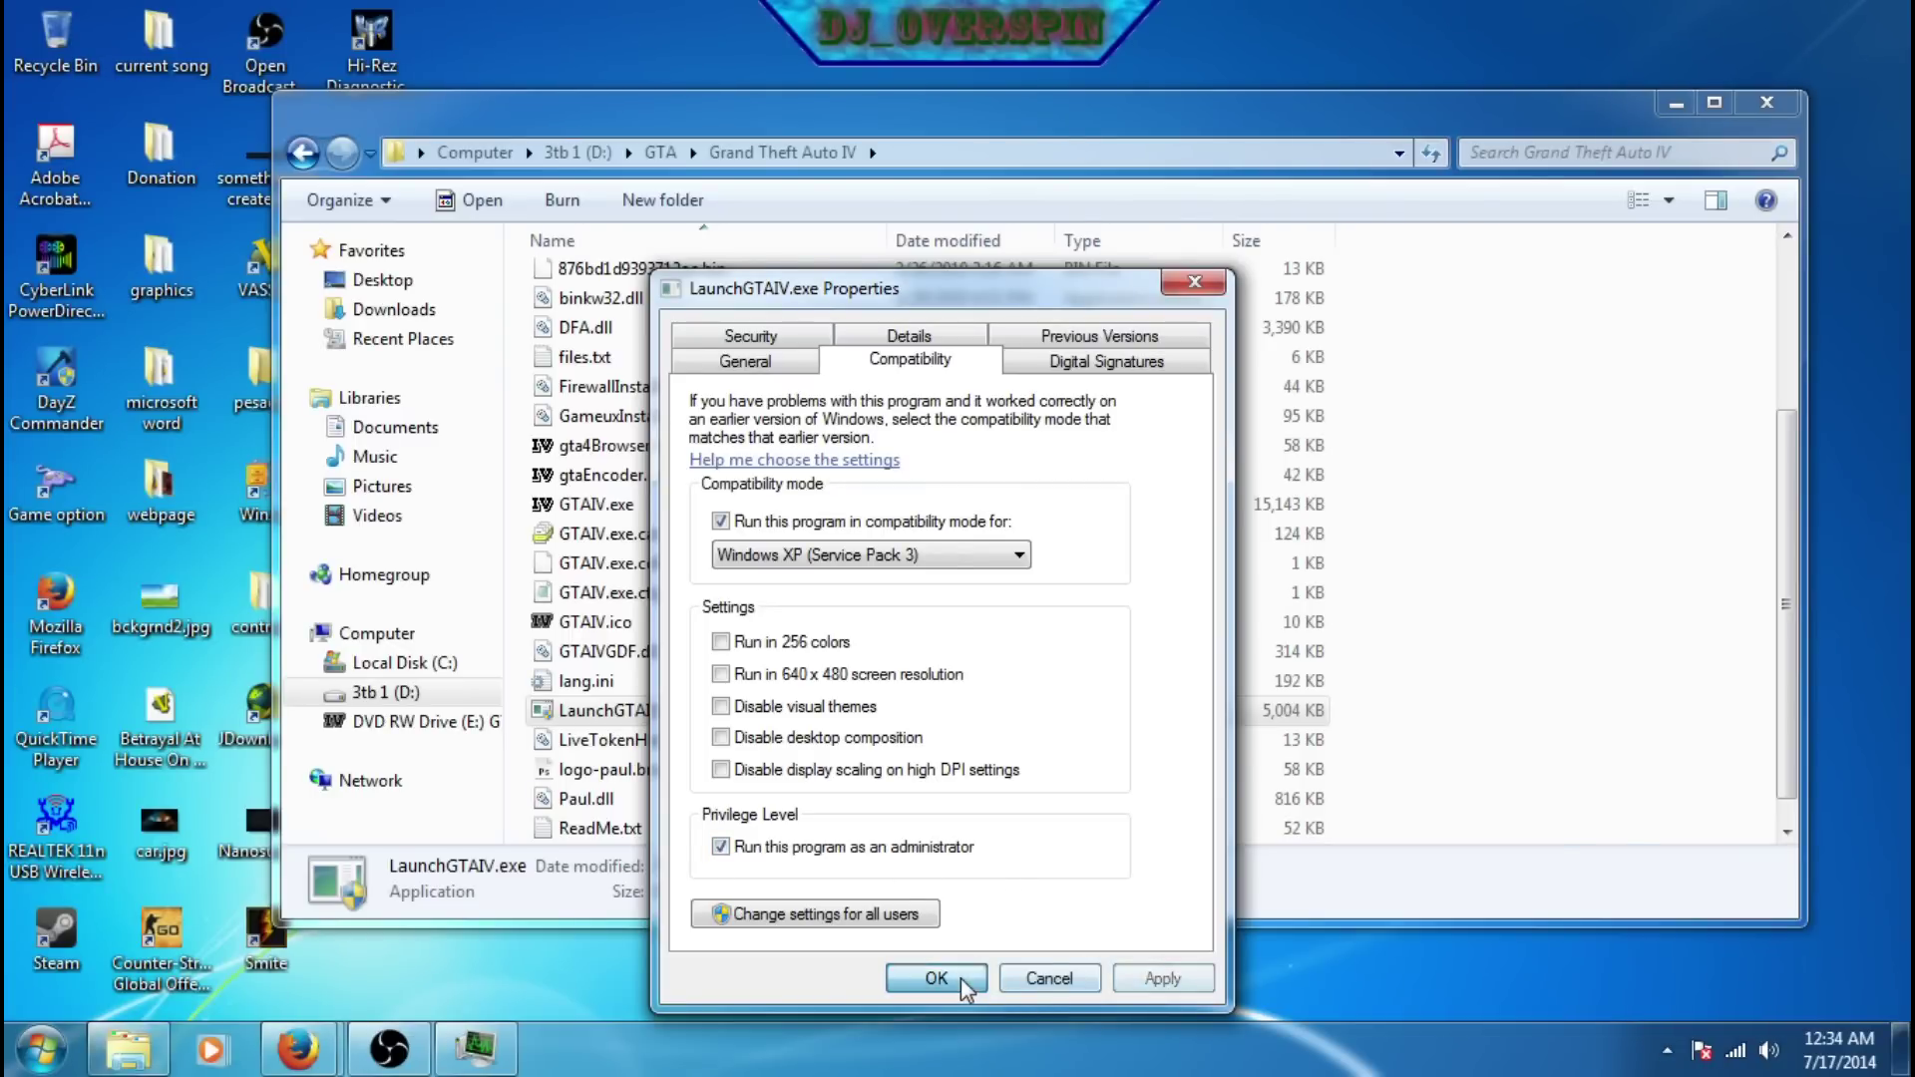
{"action": "left_click", "coordinate": [957, 979]}
{"action": "left_click", "coordinate": [1760, 102]}
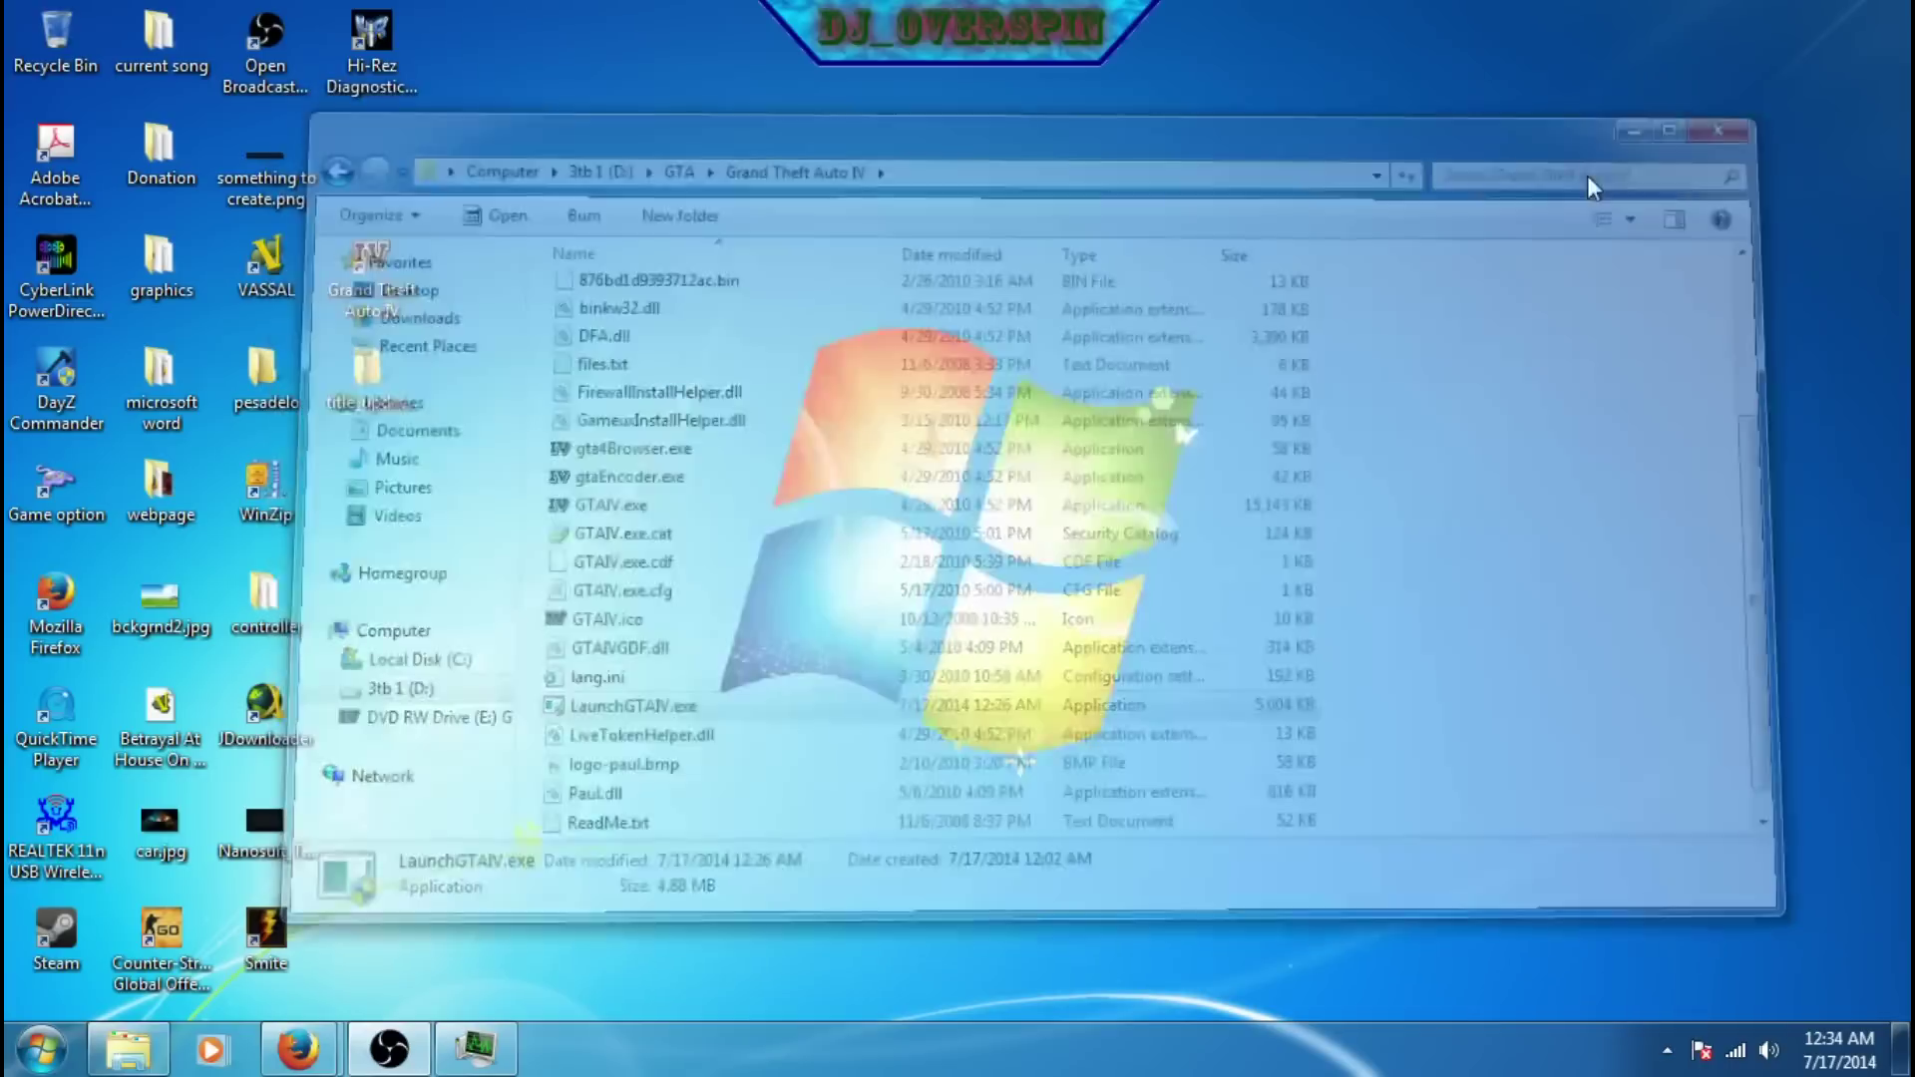
Check the compatibility settings of the desktop Grand Theft Auto IV shortcut.
{"action": "right_click", "coordinate": [397, 296]}
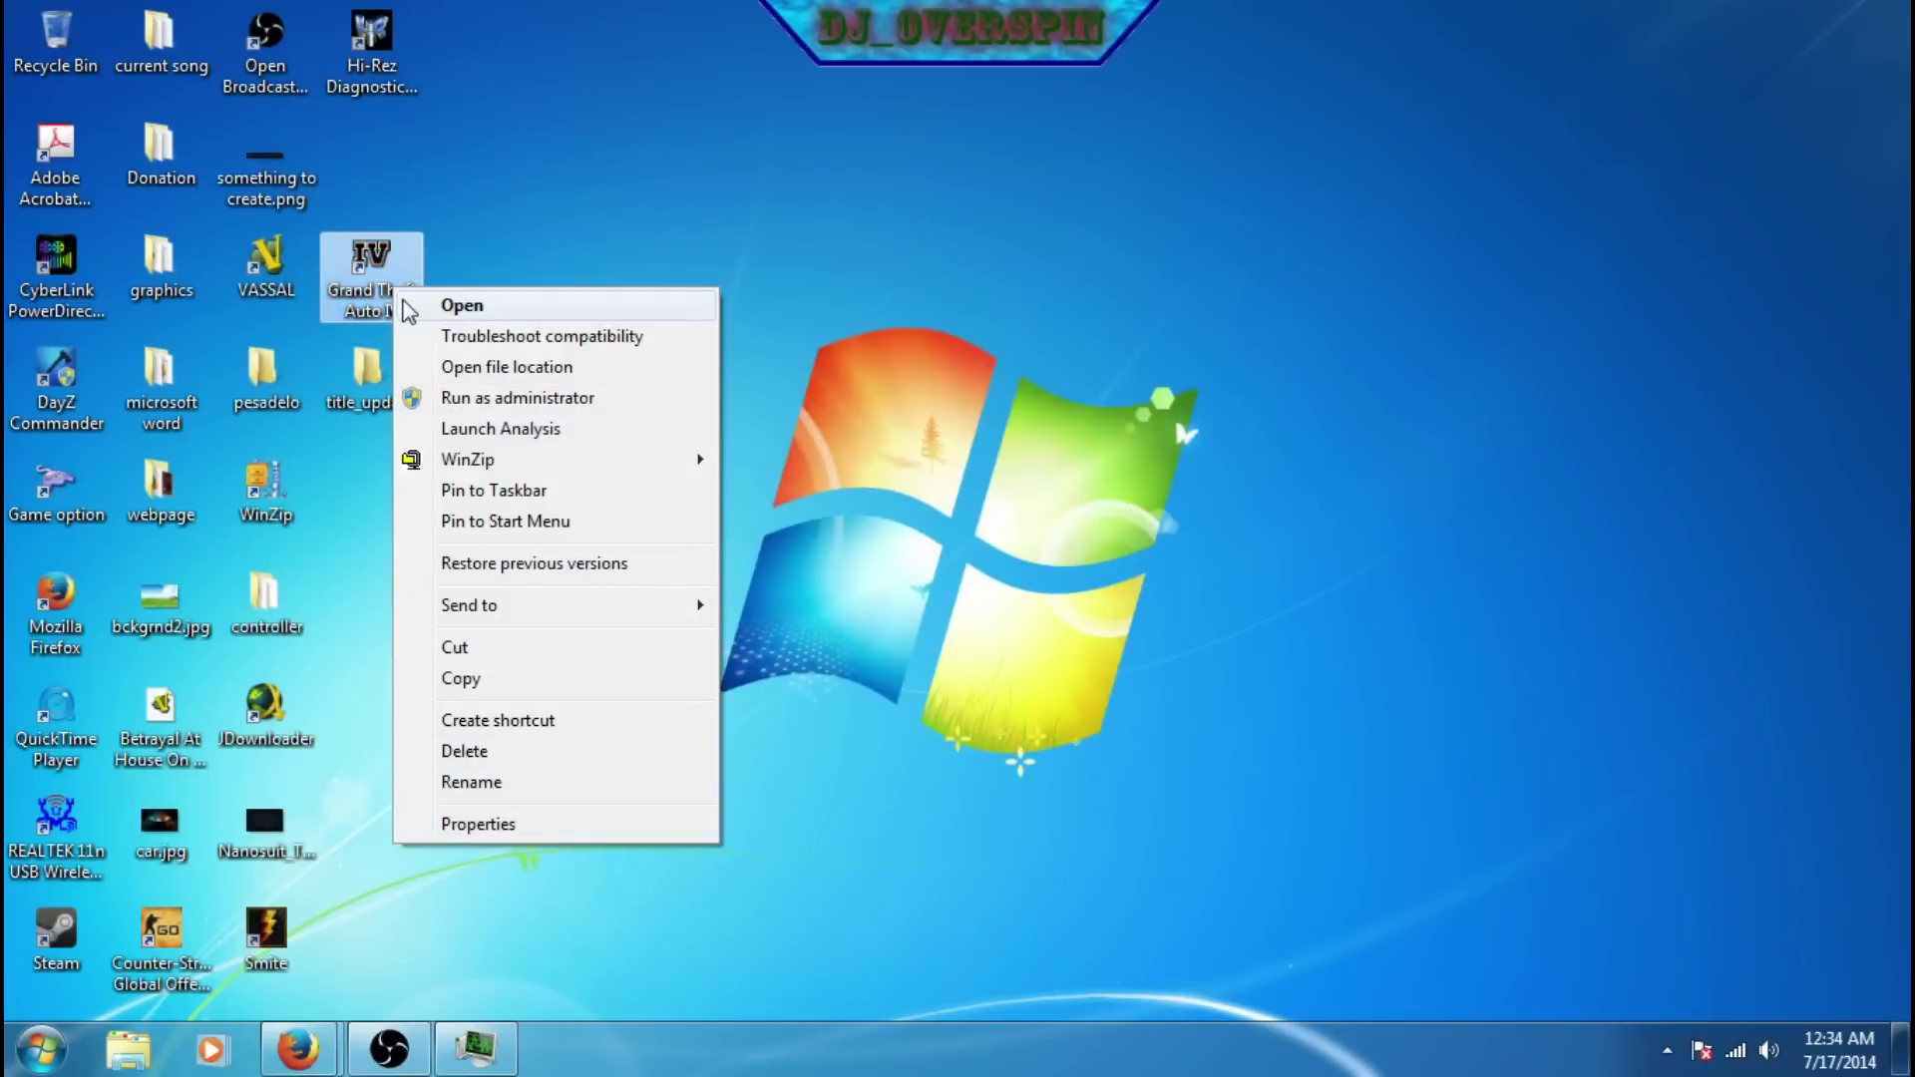
{"action": "left_click", "coordinate": [487, 827]}
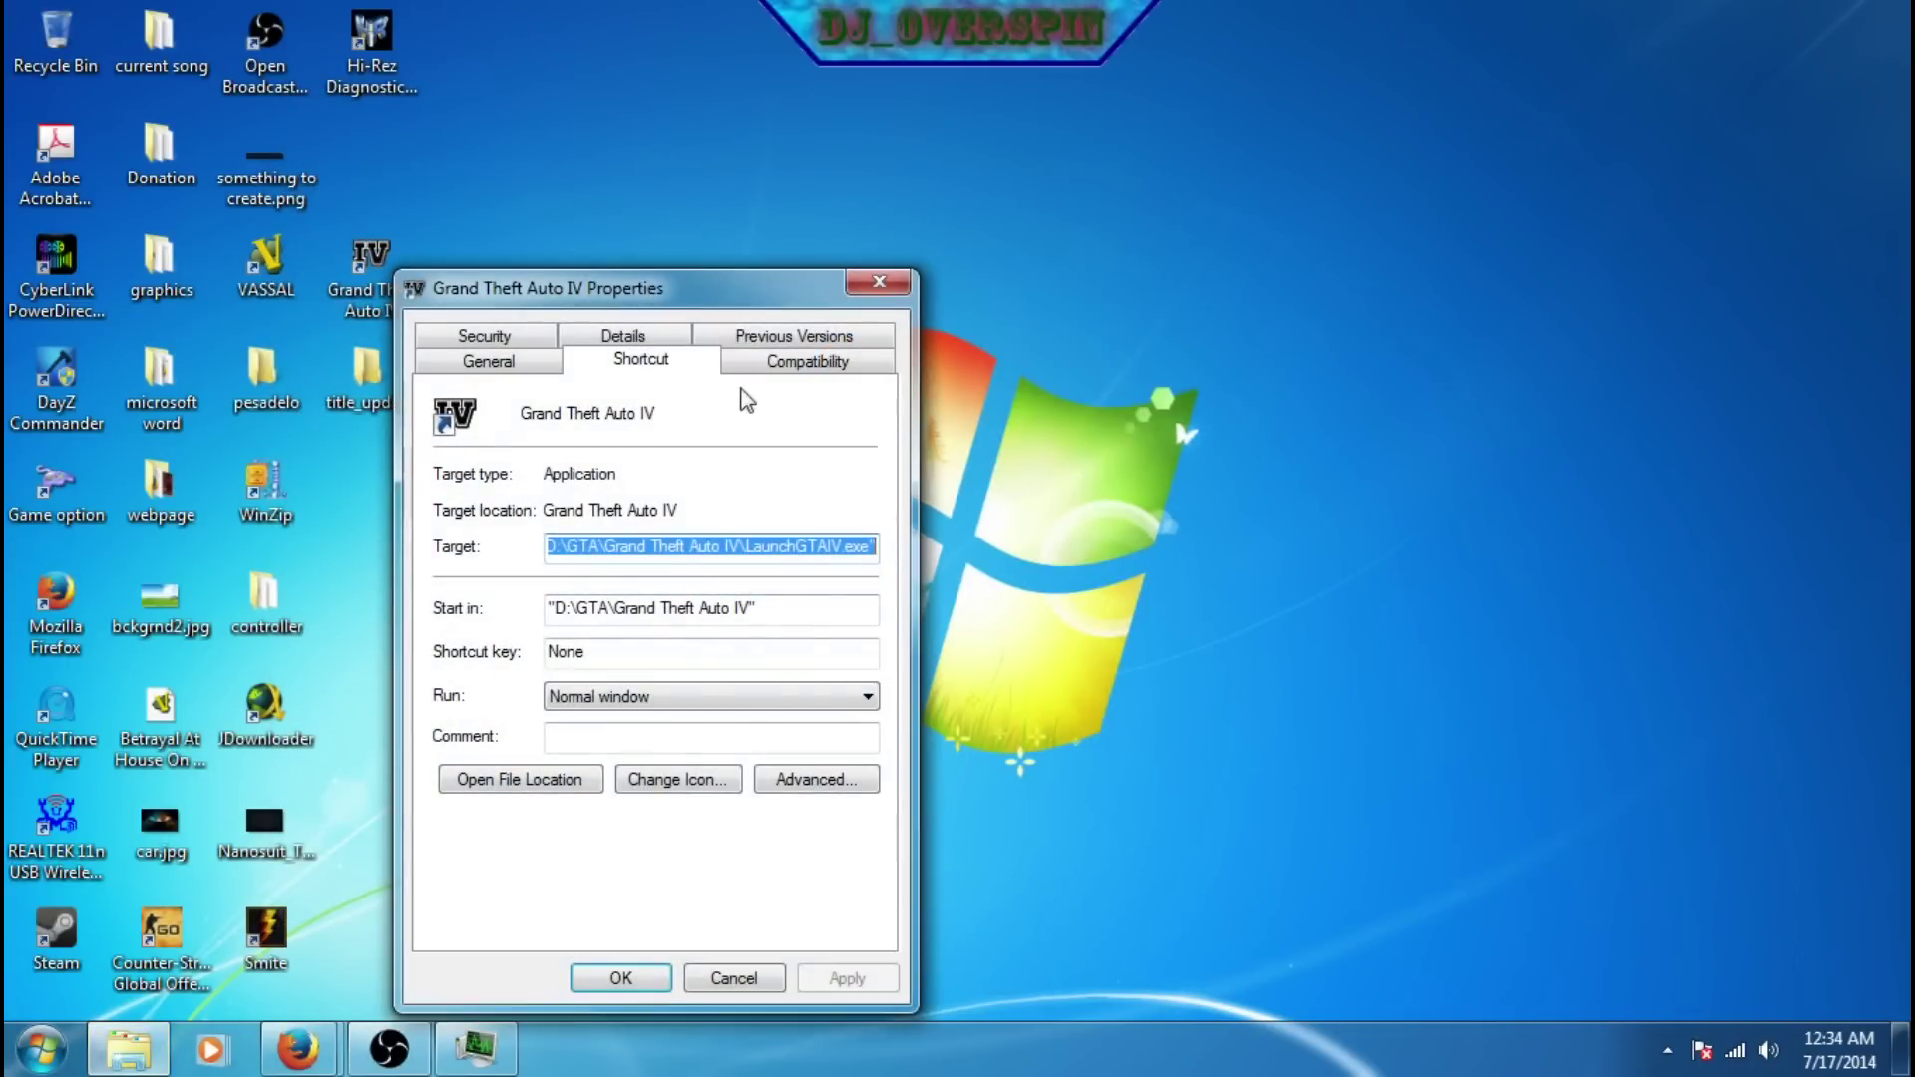
{"action": "left_click", "coordinate": [777, 365]}
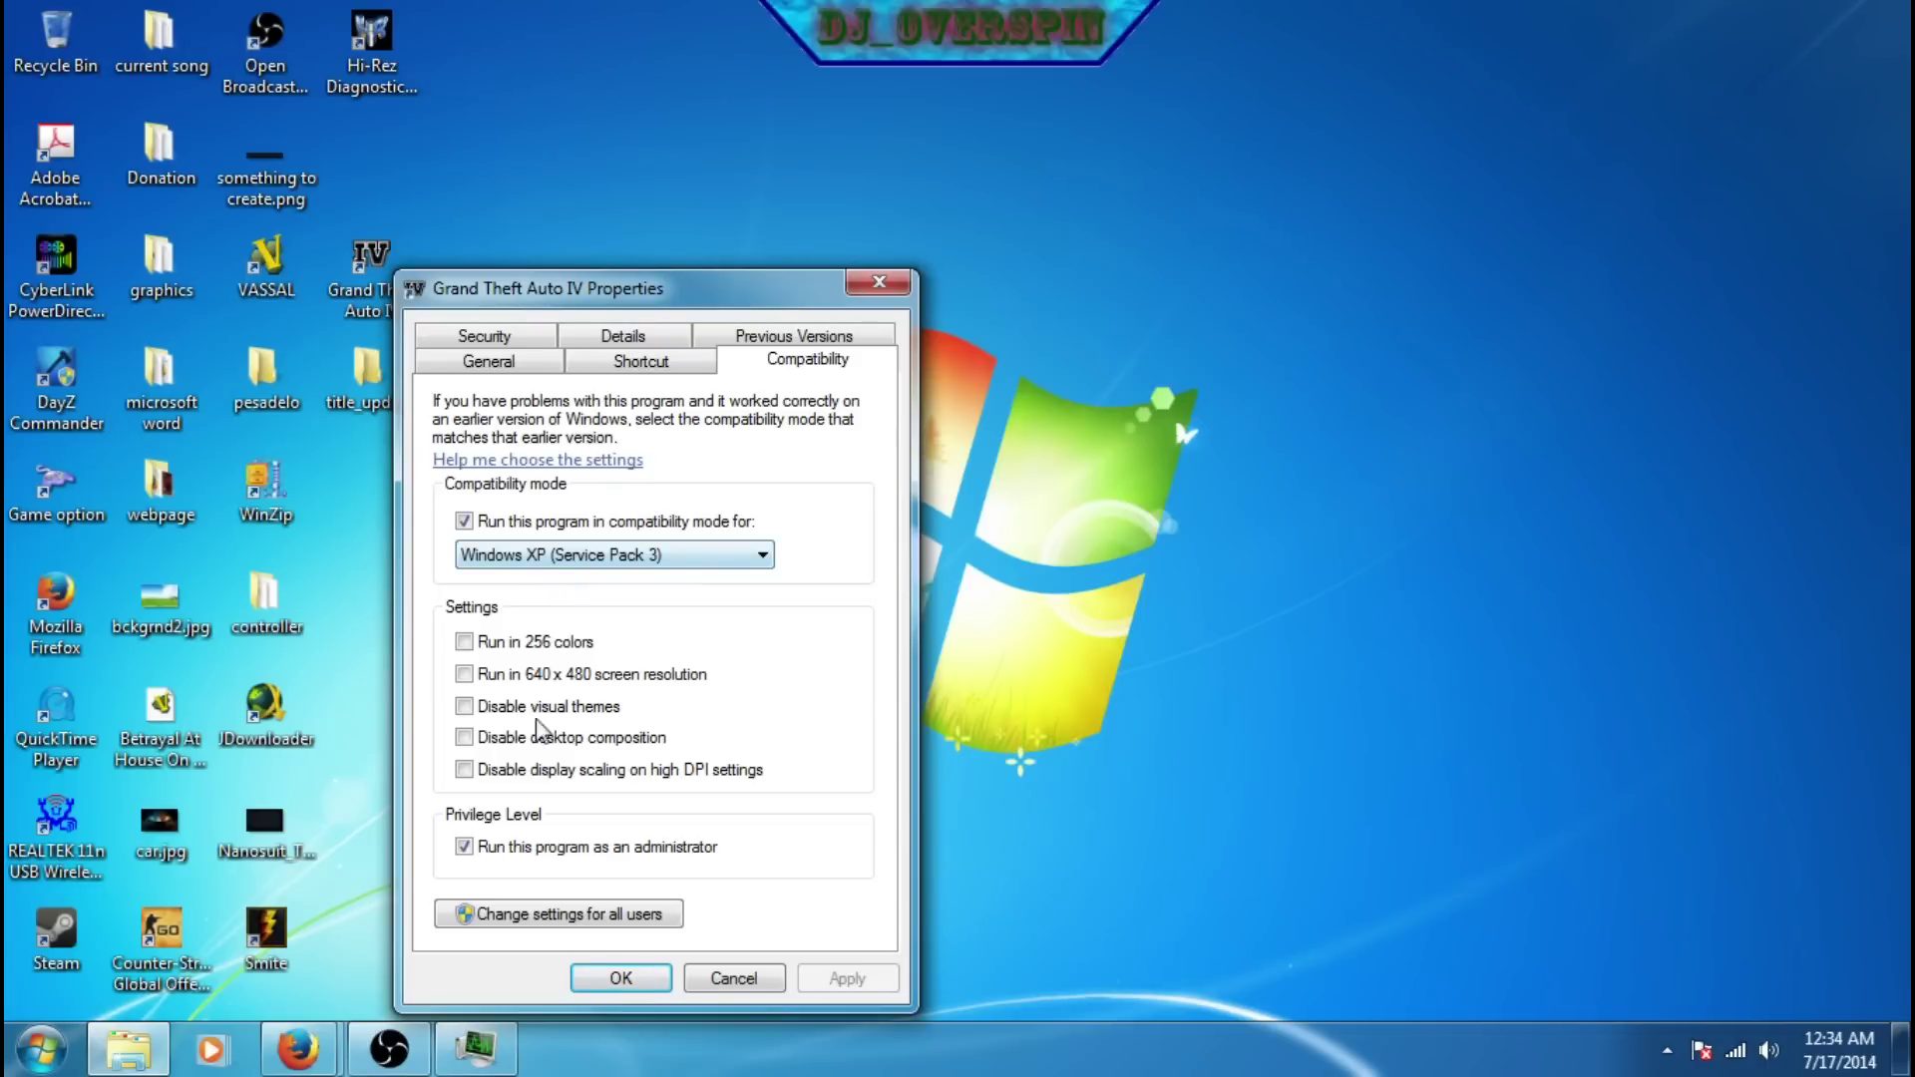
{"action": "left_click", "coordinate": [621, 977]}
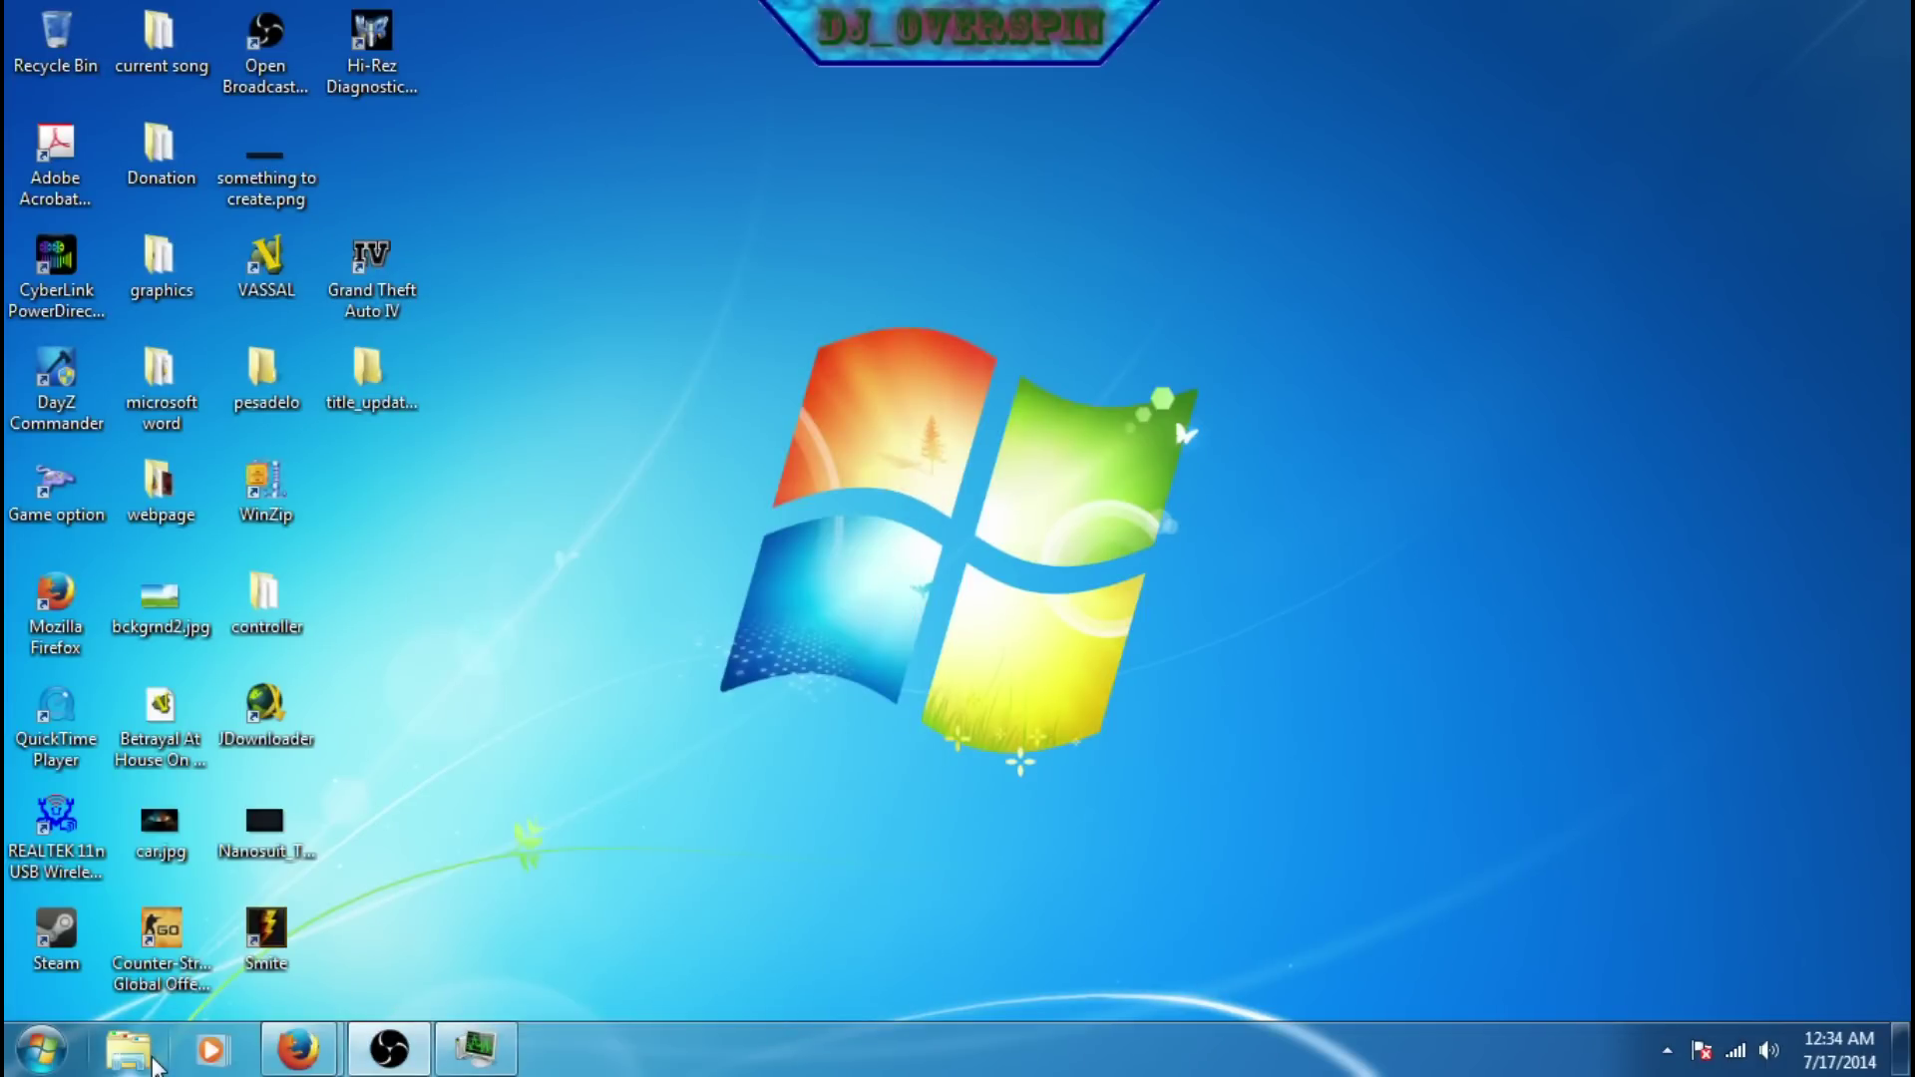
Reopen the D:\GTA\Grand Theft Auto IV folder from Computer.
{"action": "left_click", "coordinate": [40, 1049]}
{"action": "left_click", "coordinate": [415, 636]}
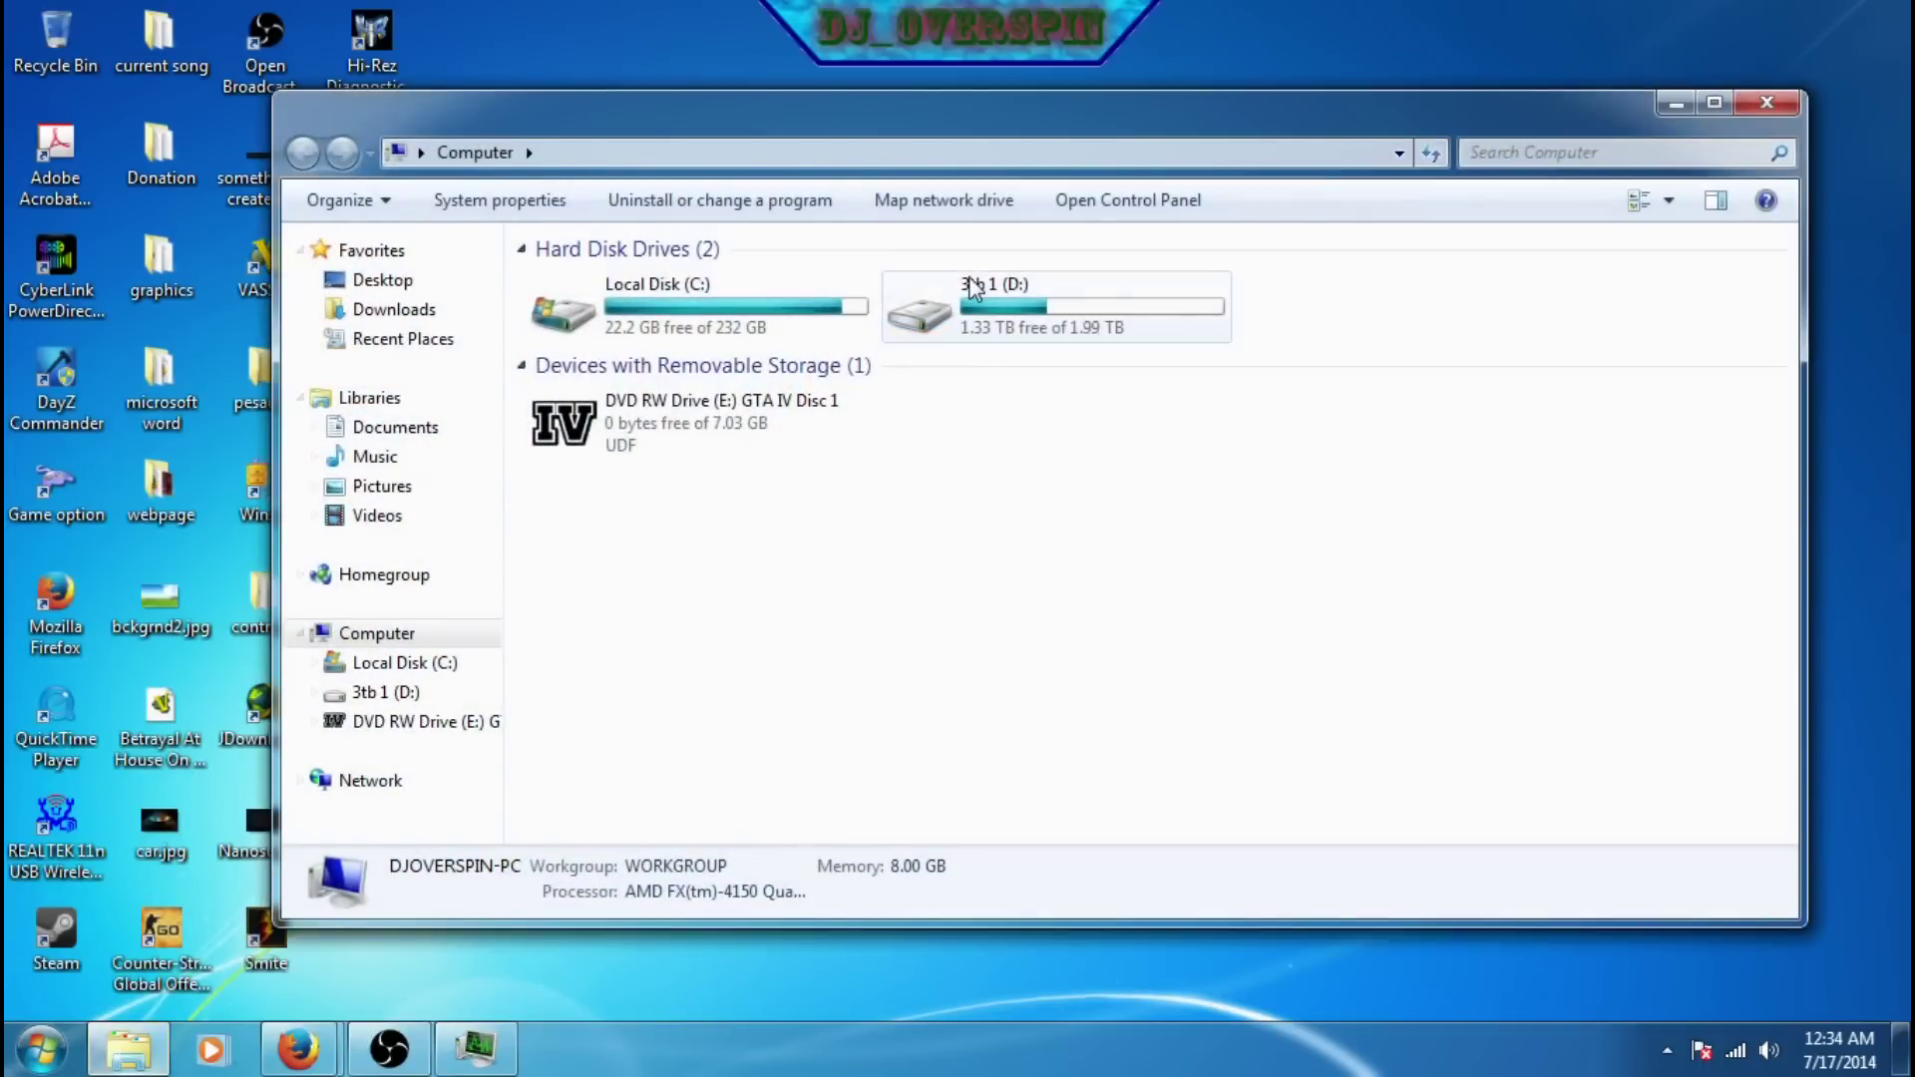
{"action": "double_click", "coordinate": [974, 288]}
{"action": "double_click", "coordinate": [568, 731]}
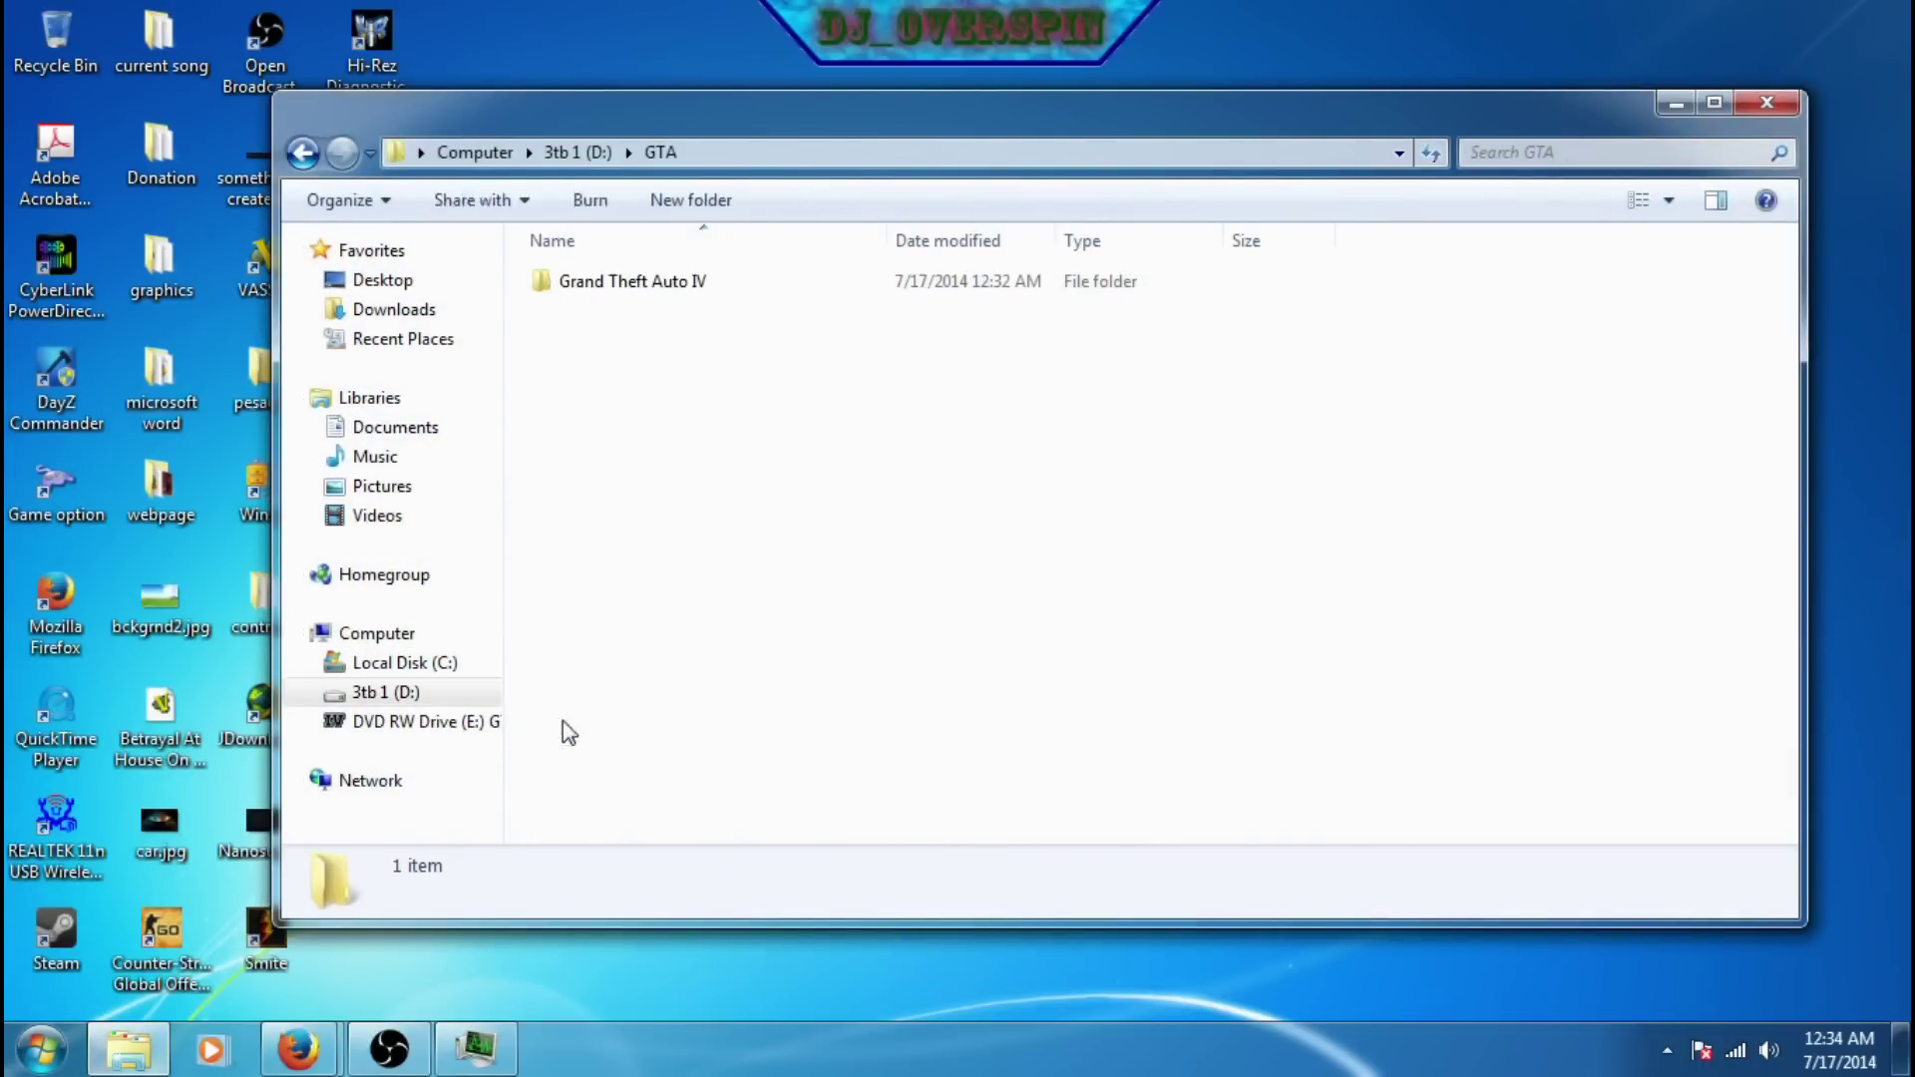
{"action": "double_click", "coordinate": [692, 286]}
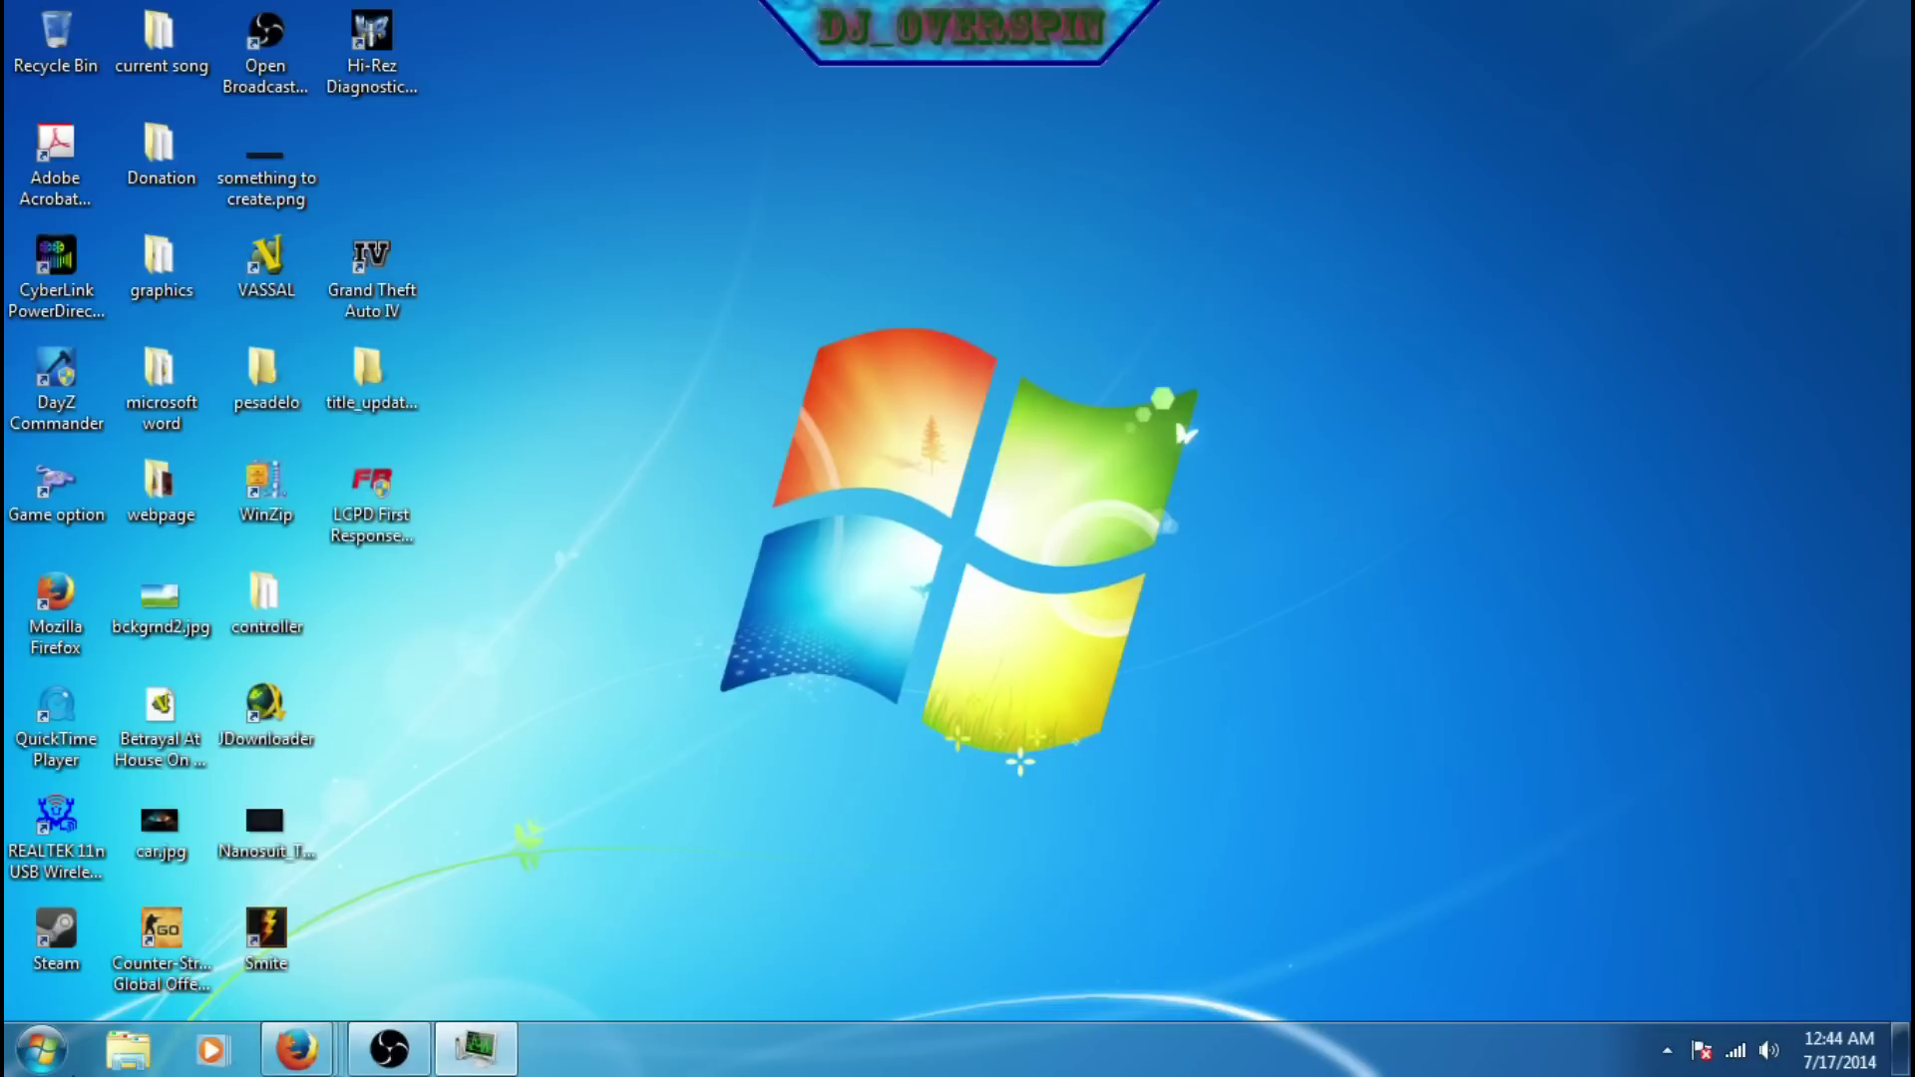
Uninstall Microsoft Visual C++ 2005 Redistributable from Programs and Features, confirming with Yes.
{"action": "left_click", "coordinate": [30, 1057]}
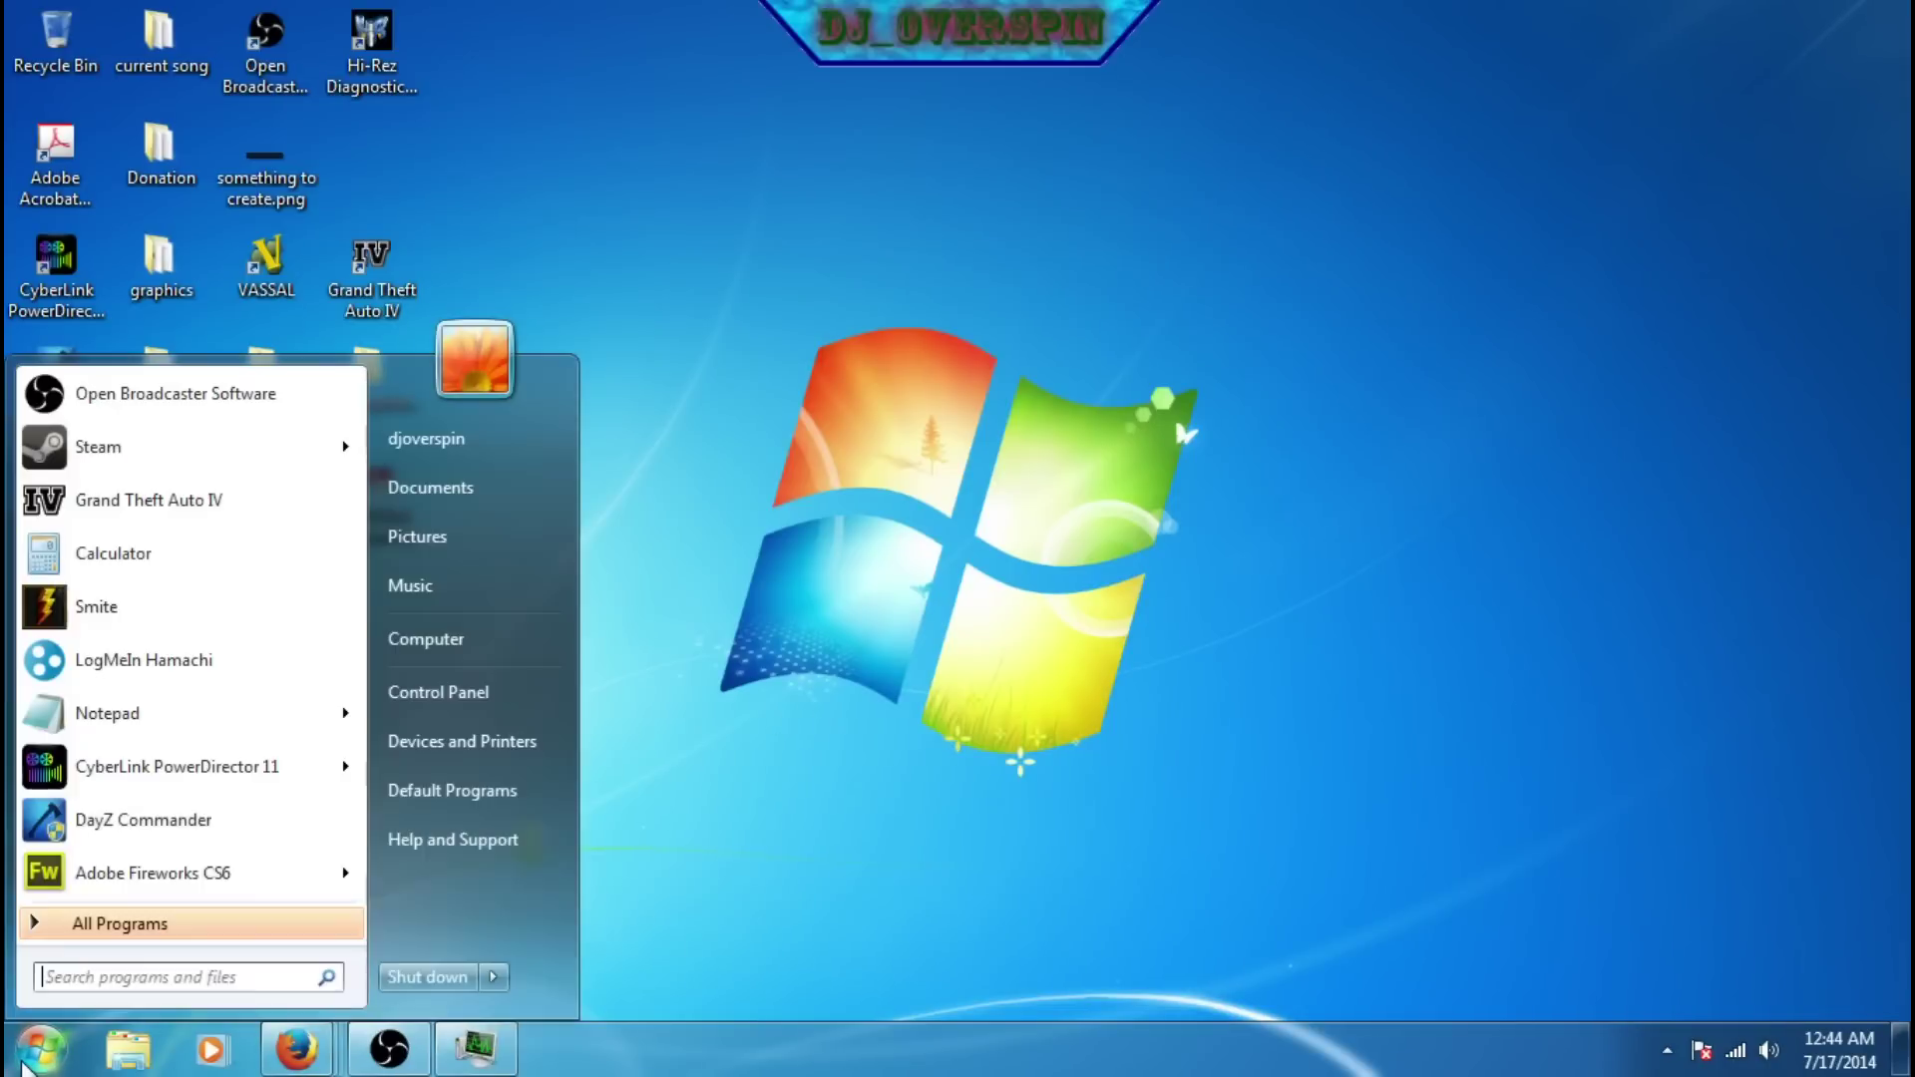
{"action": "left_click", "coordinate": [451, 691]}
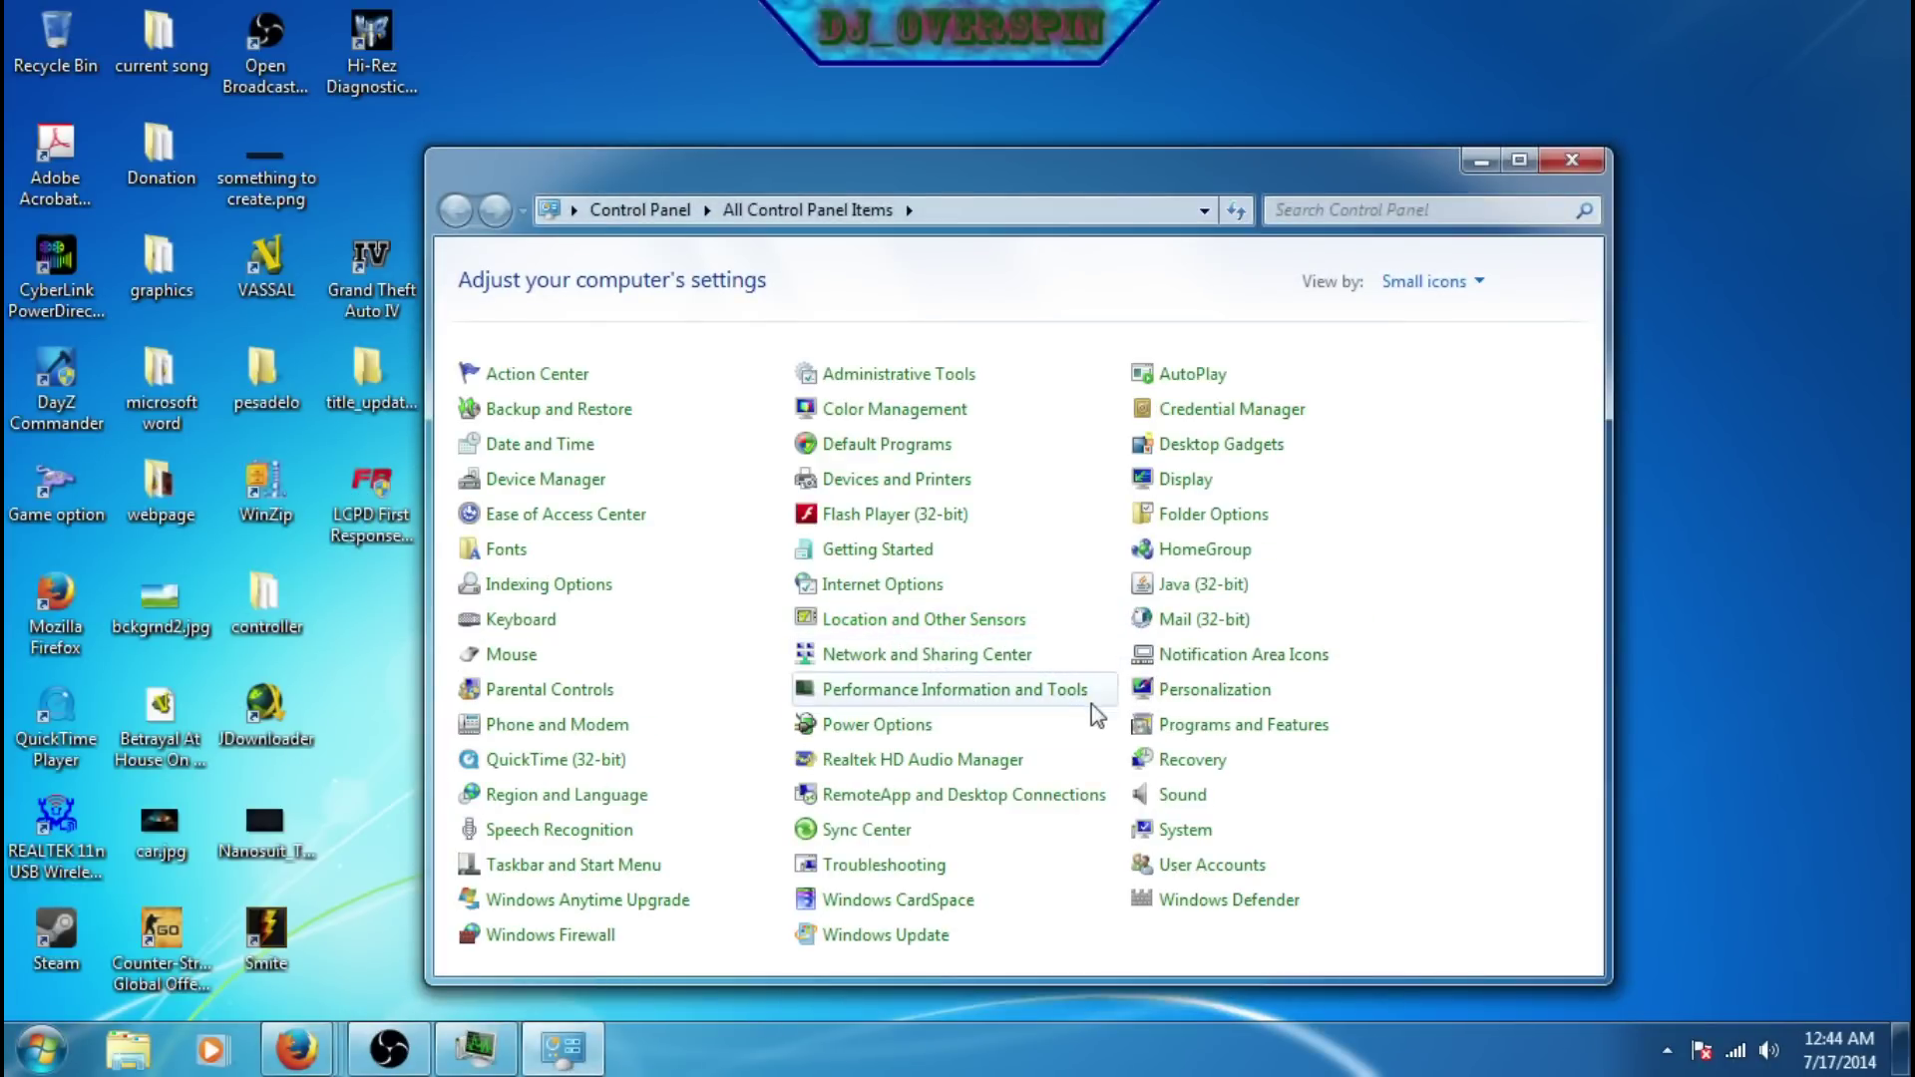
{"action": "left_click", "coordinate": [1193, 726]}
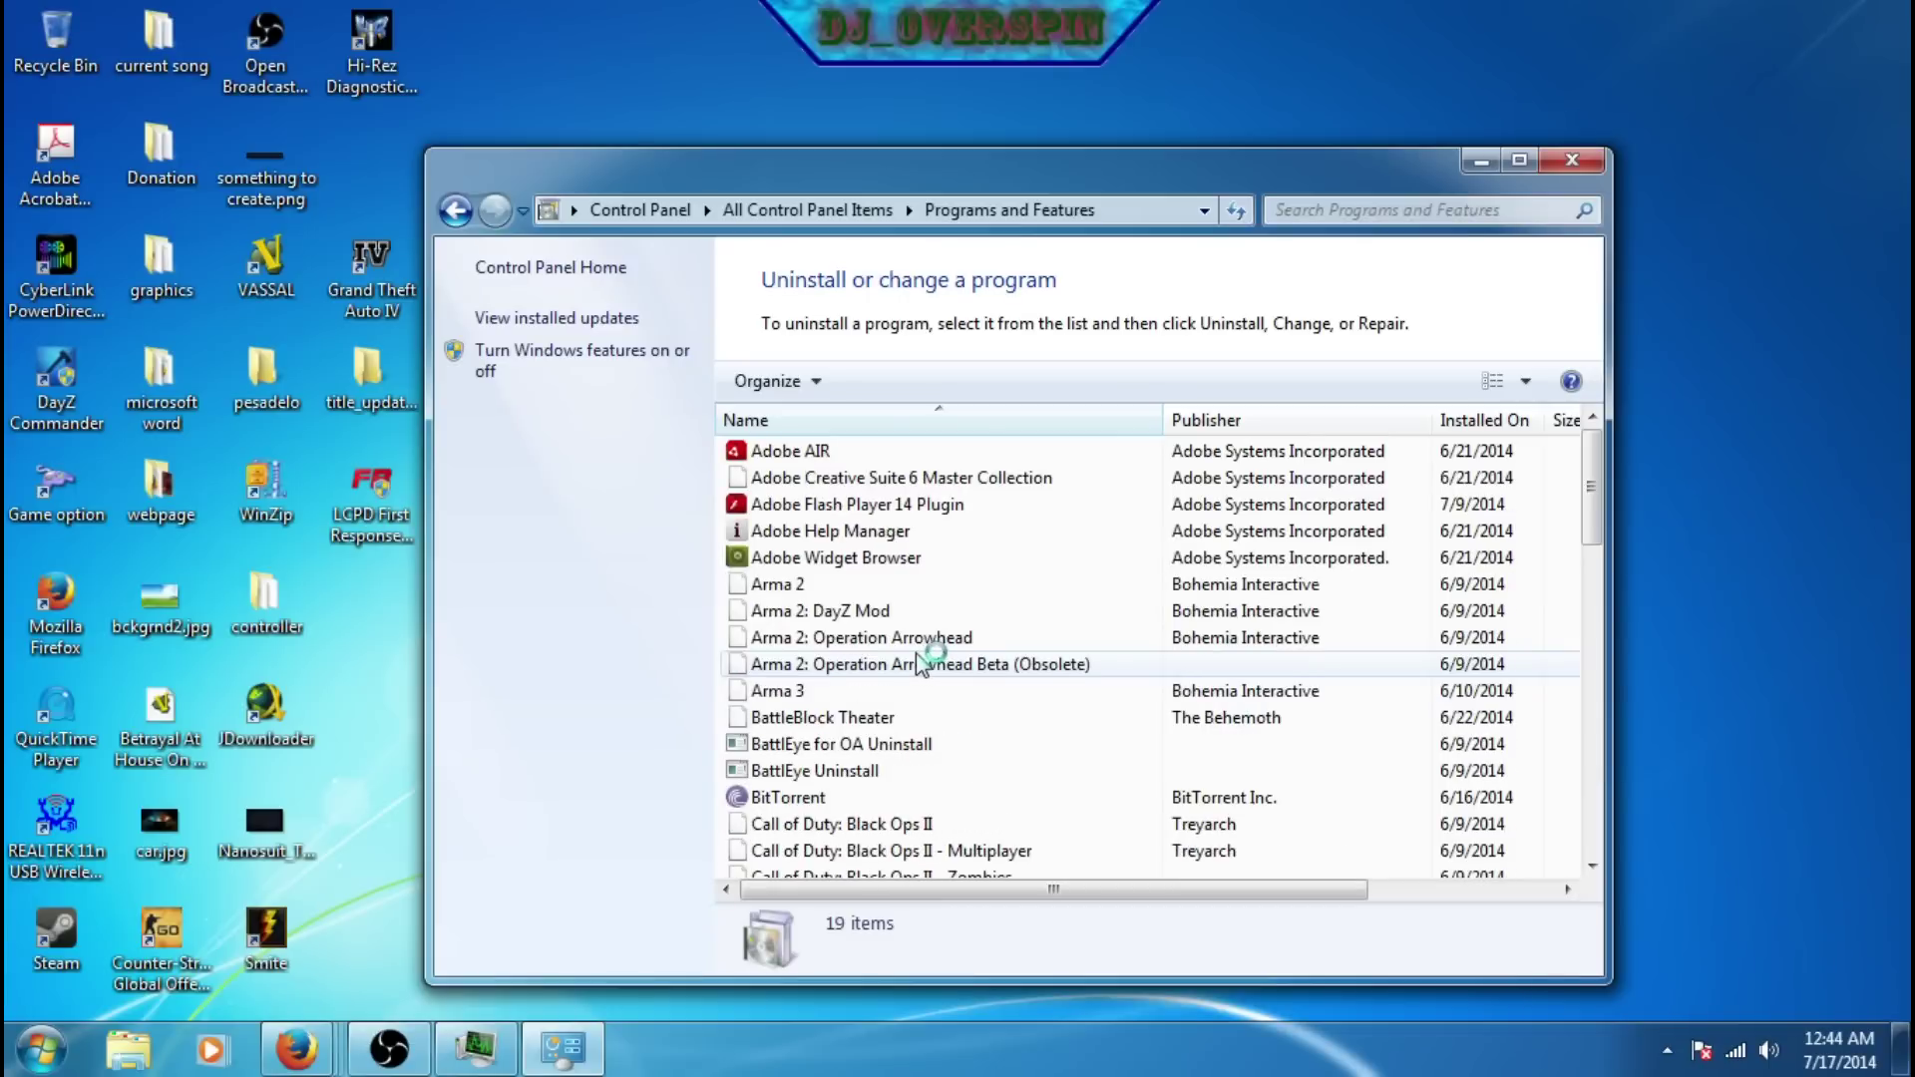
{"action": "scroll", "coordinate": [919, 663], "scroll_direction": "down", "scroll_amount": 2}
{"action": "scroll", "coordinate": [915, 654], "scroll_direction": "down", "scroll_amount": 9}
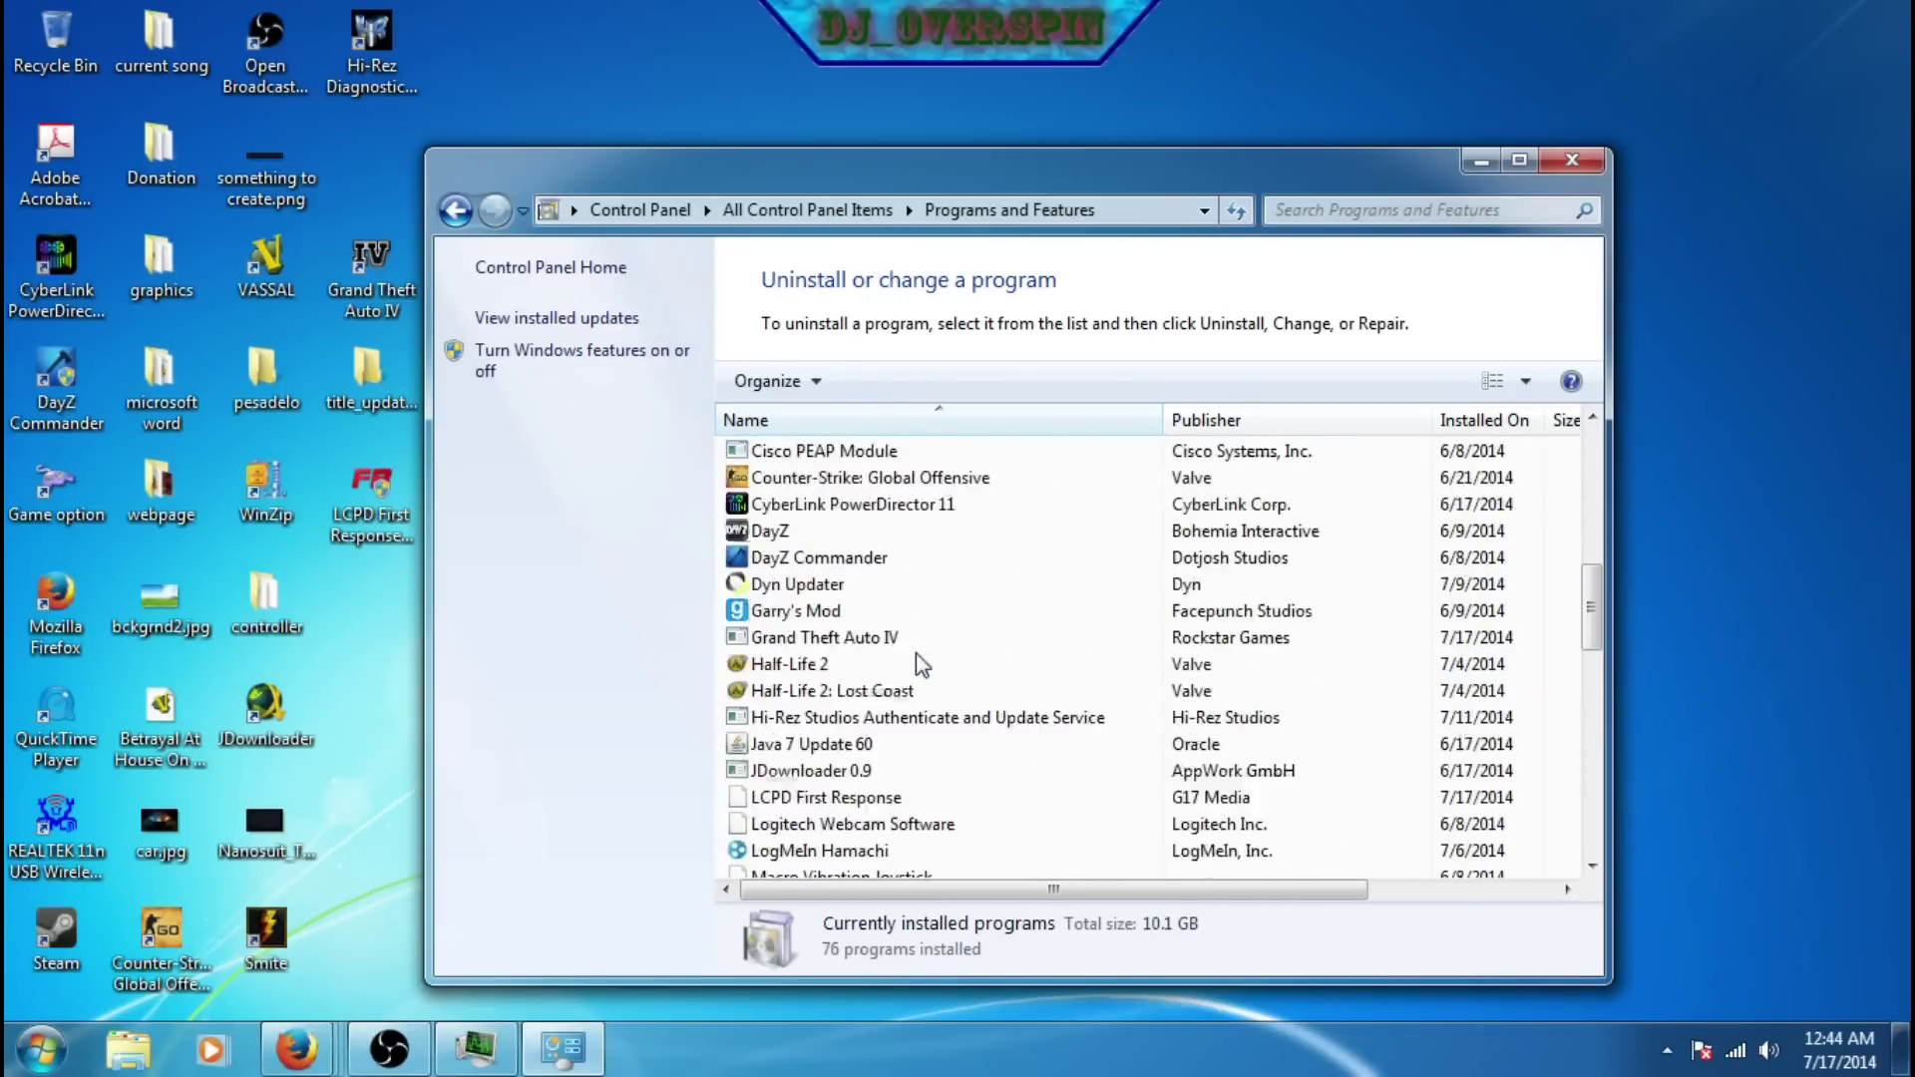
{"action": "scroll", "coordinate": [919, 666], "scroll_direction": "down", "scroll_amount": 1}
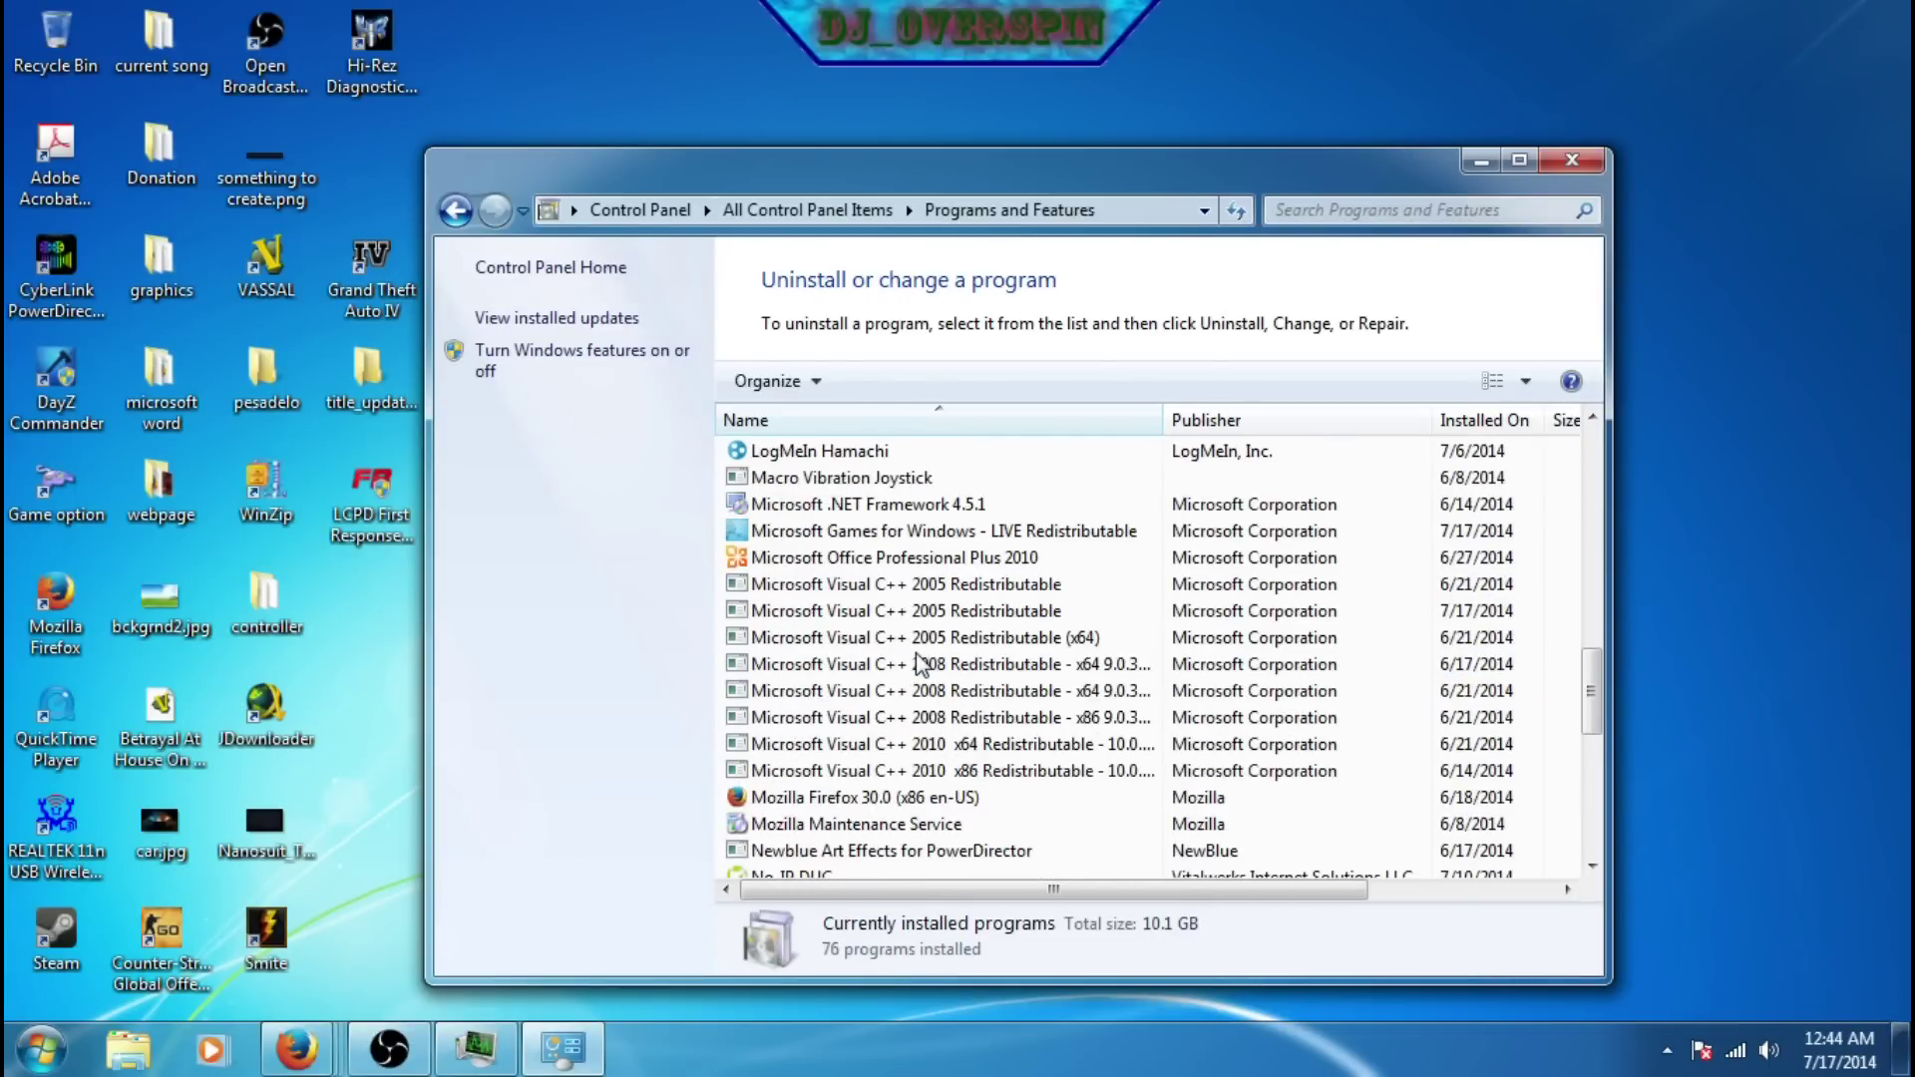
{"action": "left_click", "coordinate": [941, 586]}
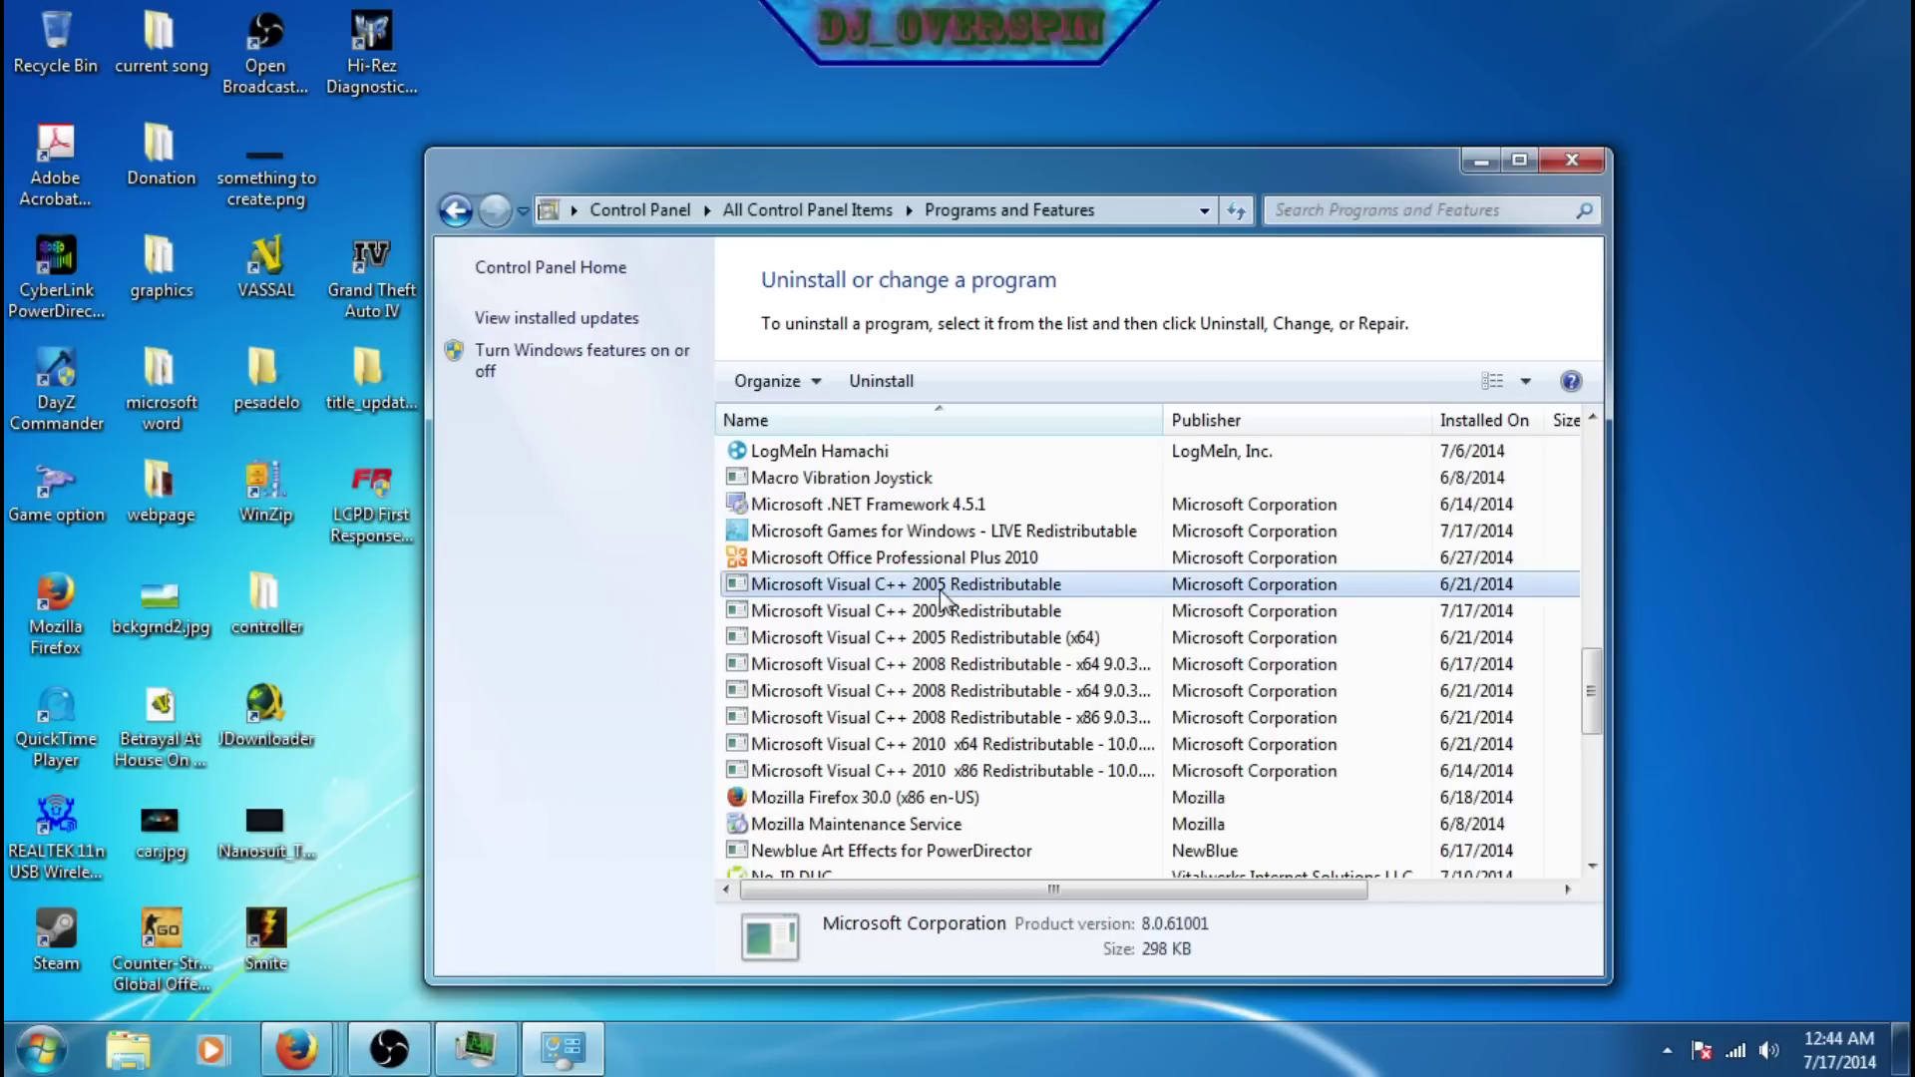
{"action": "right_click", "coordinate": [940, 591]}
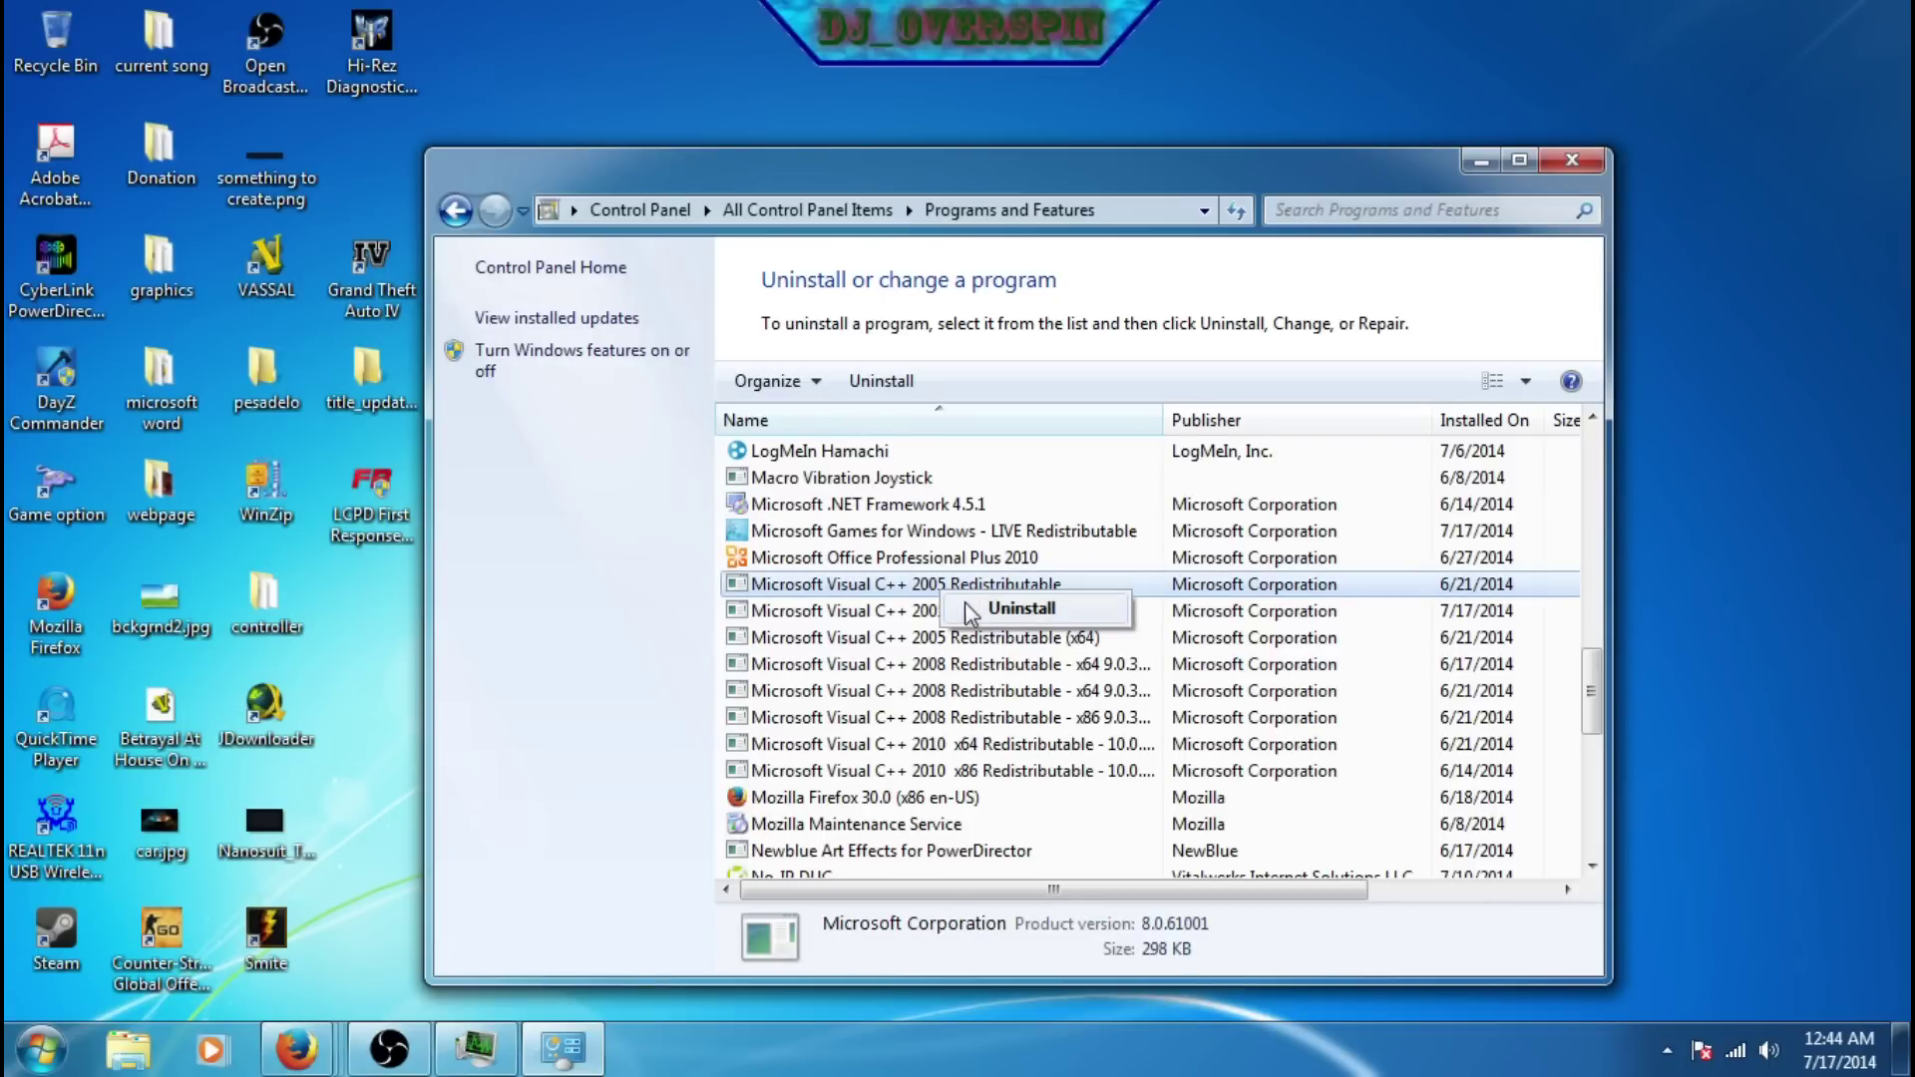
{"action": "left_click", "coordinate": [1021, 608]}
{"action": "left_click", "coordinate": [1114, 511]}
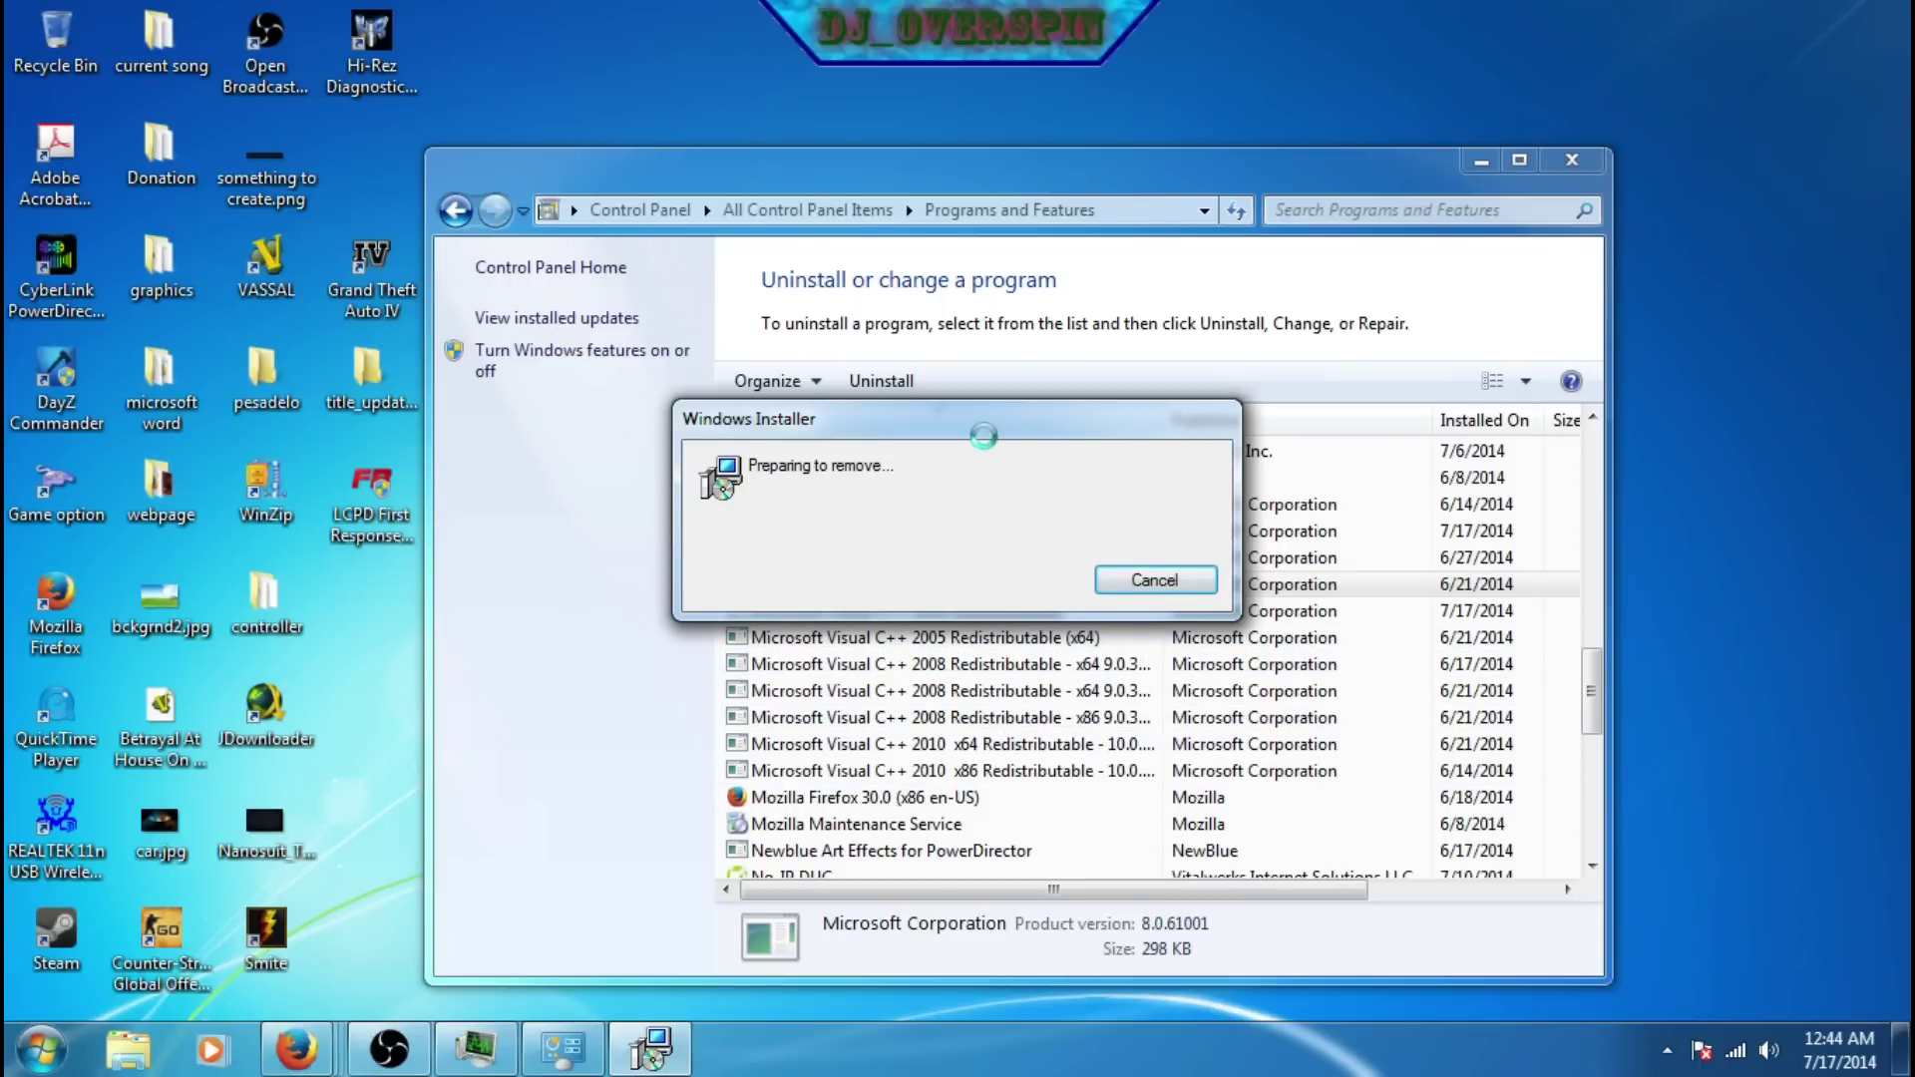
Move the removal progress box aside and switch to the Firefox page.
{"action": "left_click_drag", "start_coordinate": [978, 432], "coordinate": [1436, 251]}
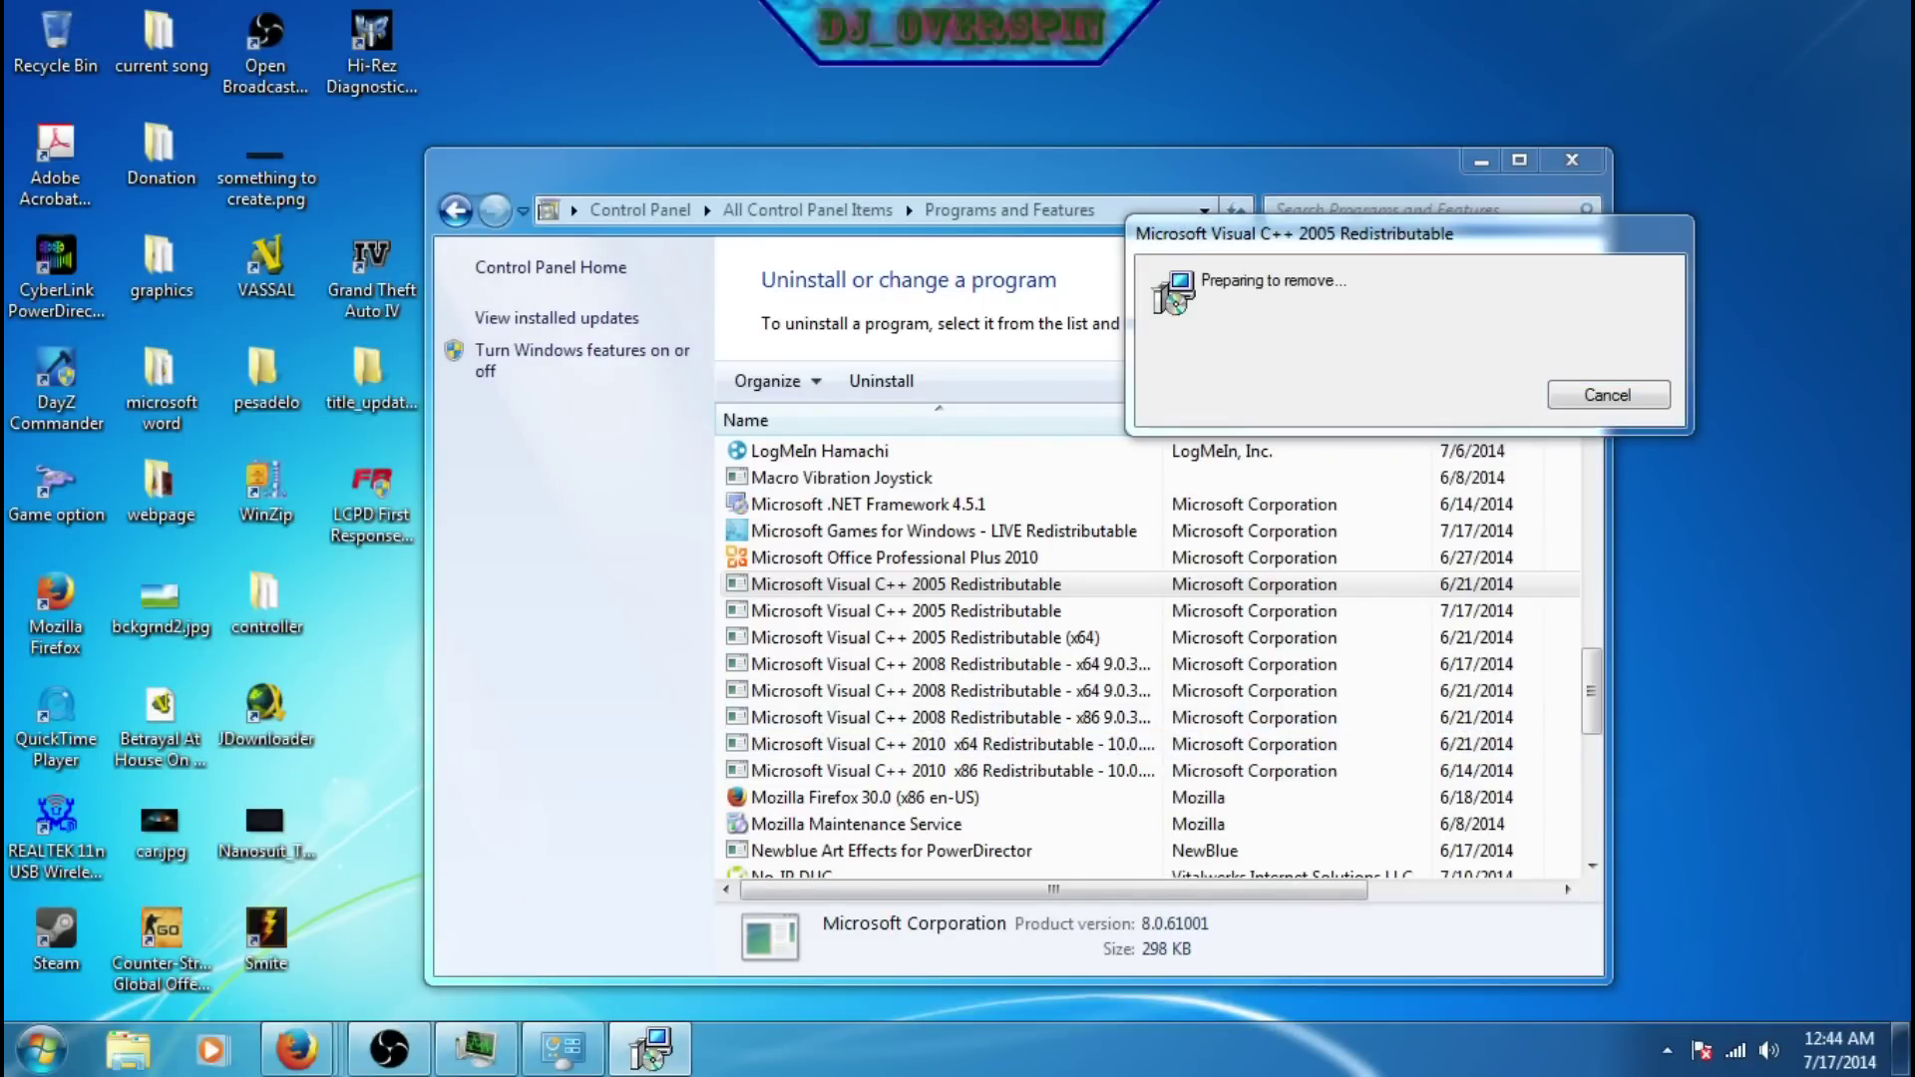
{"action": "mouse_move", "coordinate": [296, 1047]}
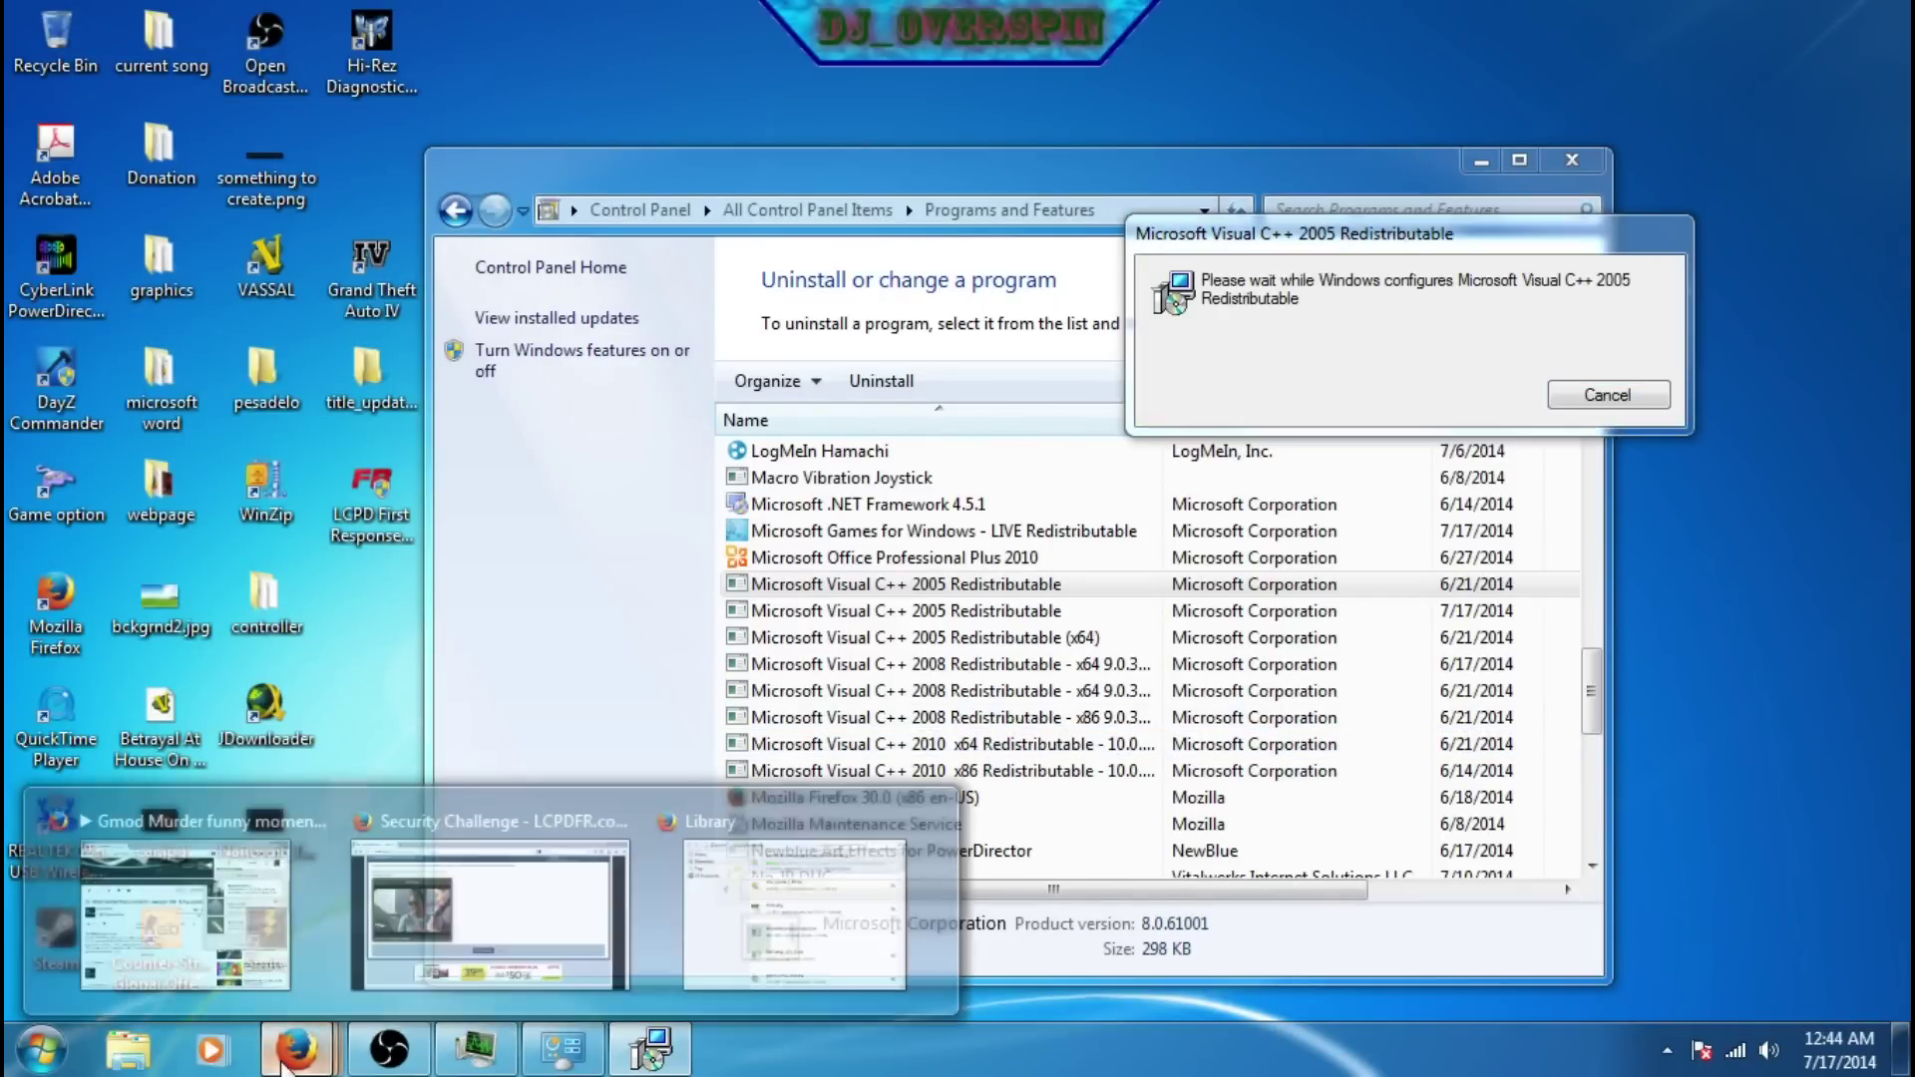
{"action": "left_click", "coordinate": [509, 946]}
{"action": "scroll", "coordinate": [820, 588], "scroll_direction": "up", "scroll_amount": 5}
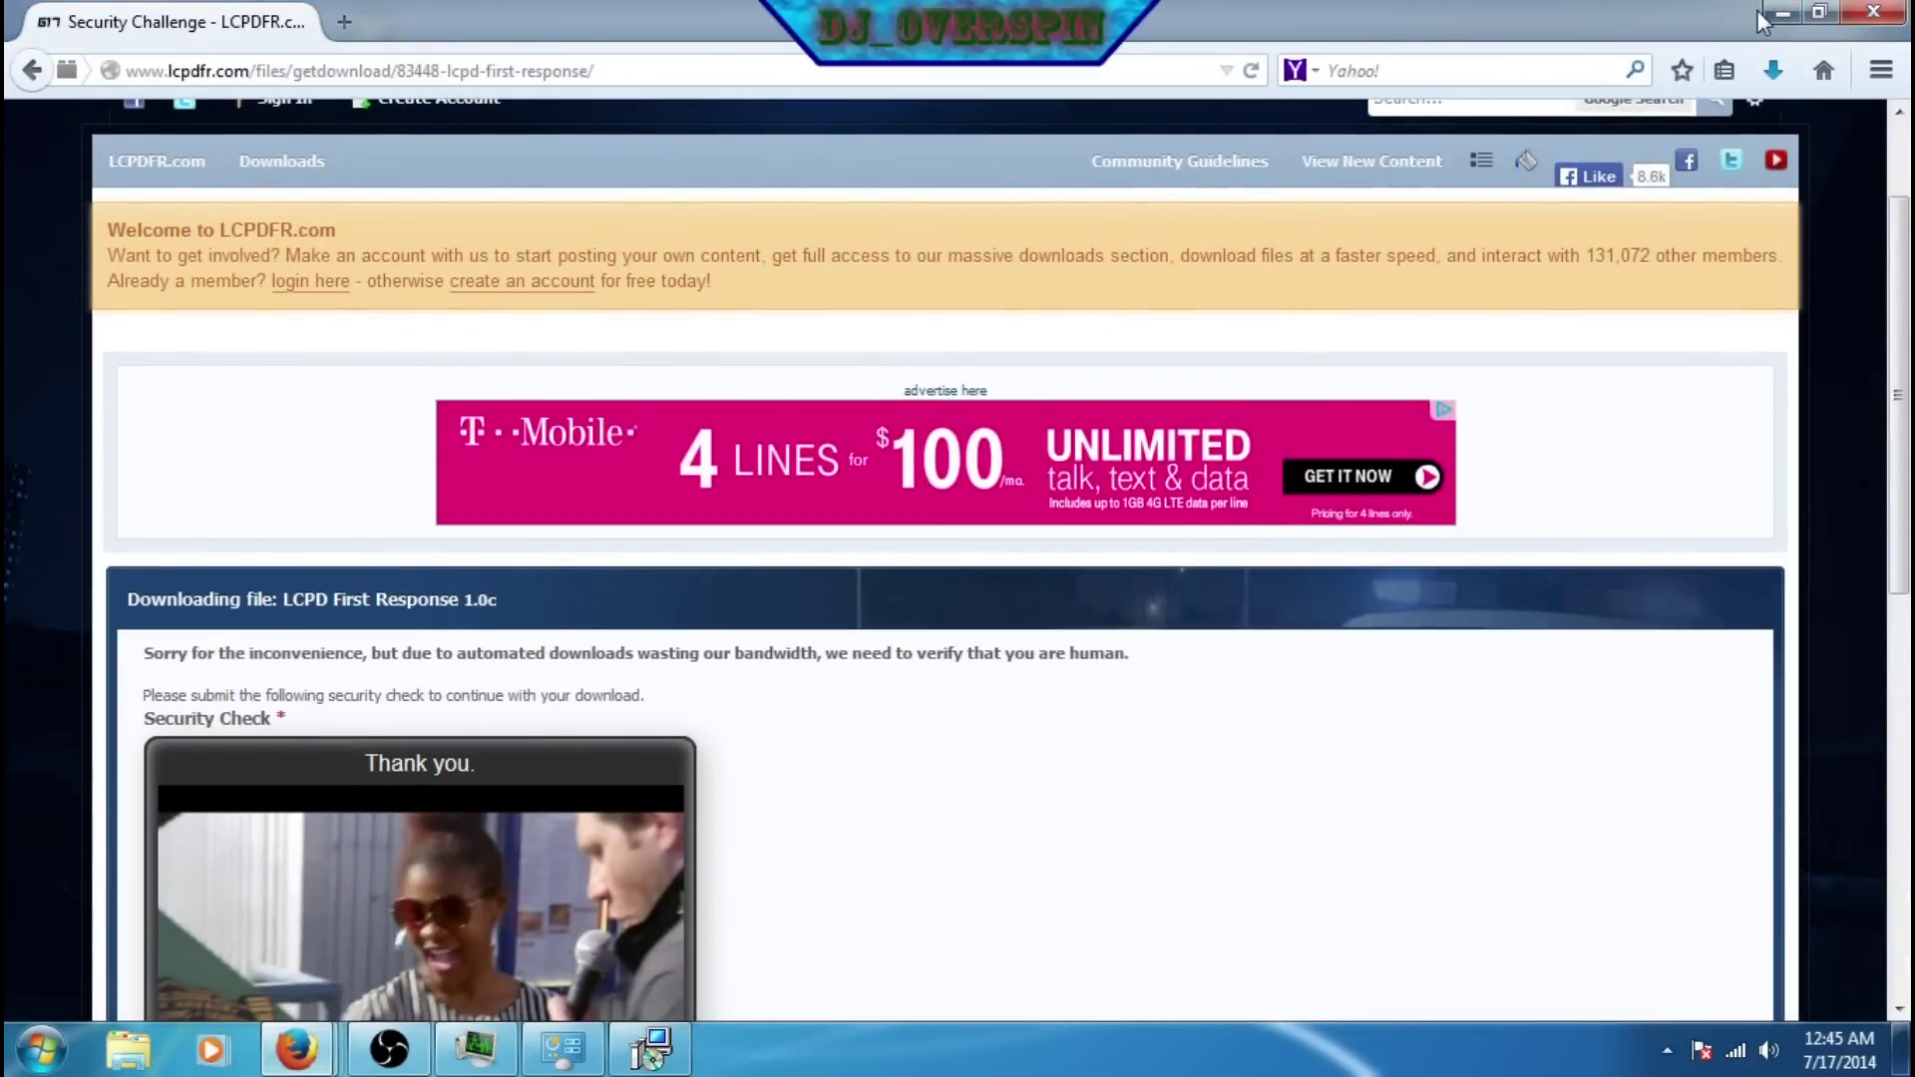
Minimize Firefox to check on the Visual C++ removal progress.
{"action": "left_click", "coordinate": [1780, 13]}
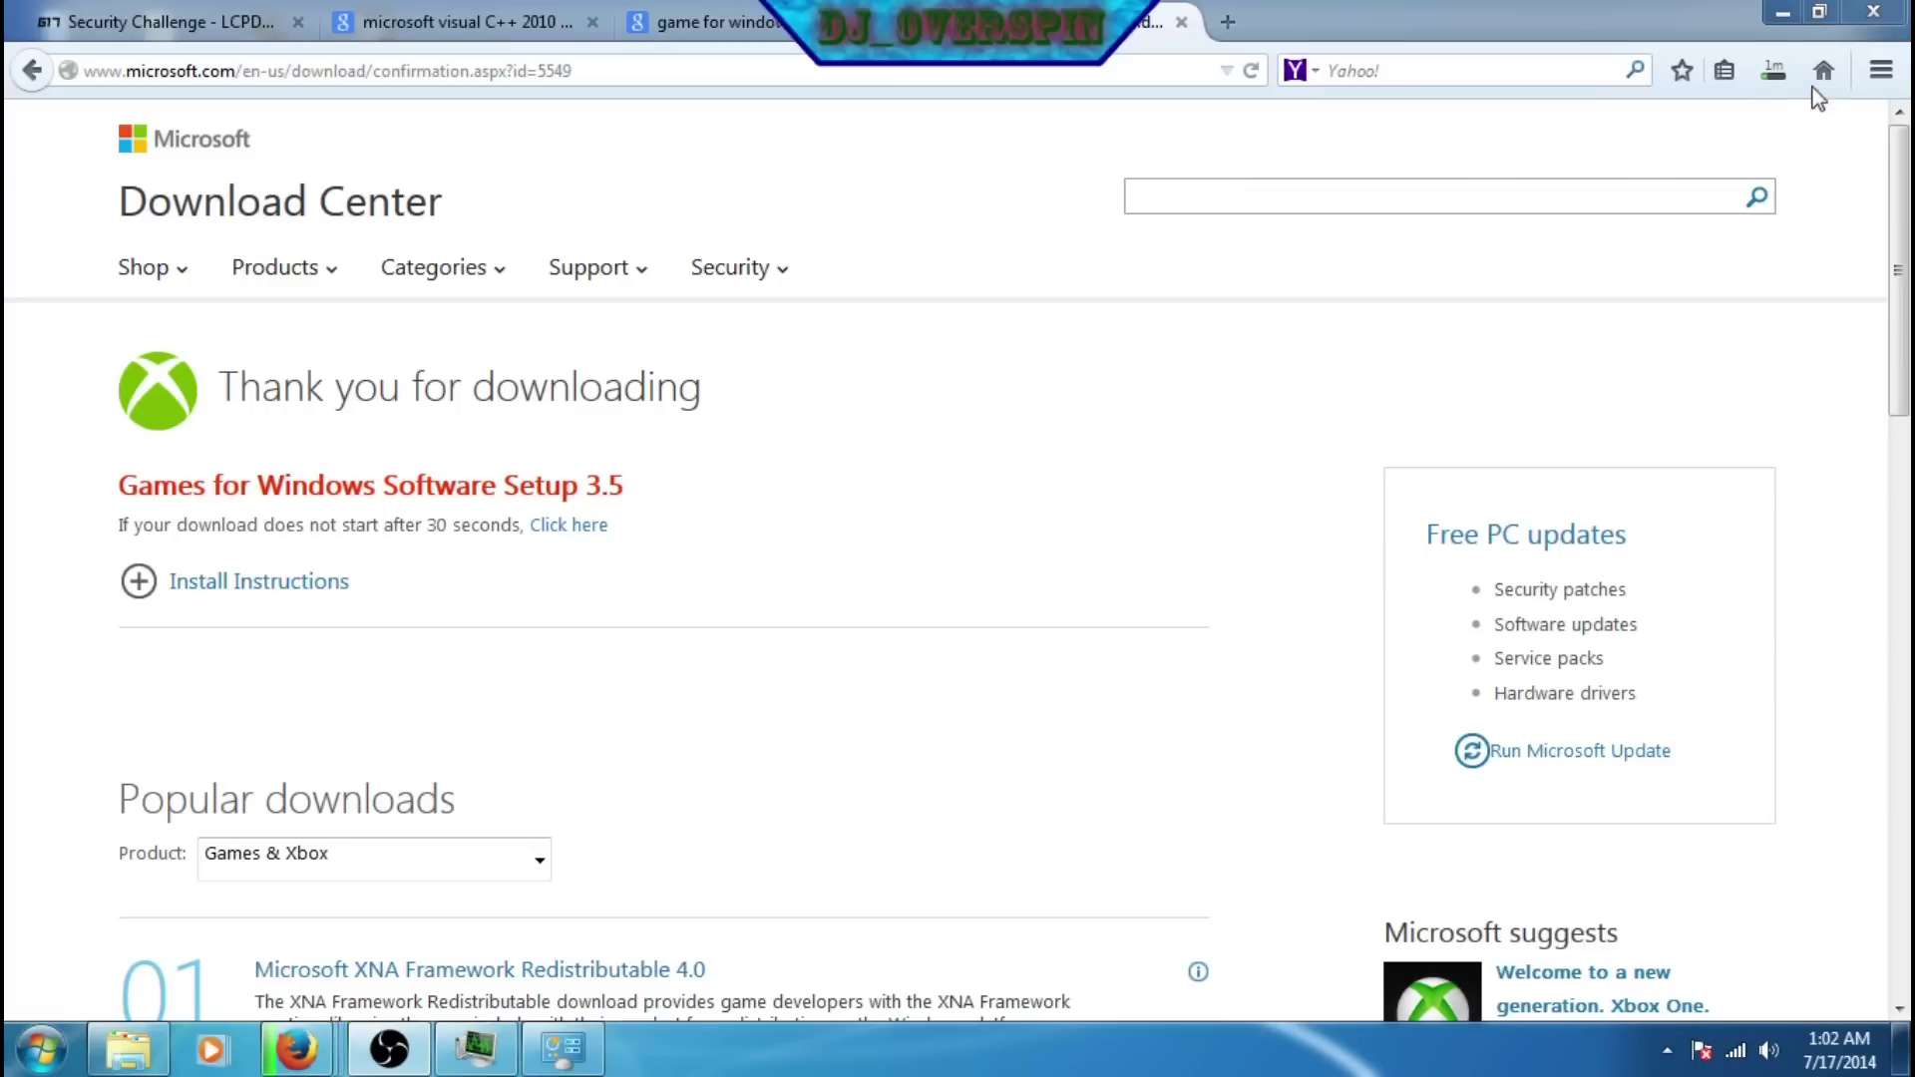
Show all downloads in the Library window and run the downloaded Games for Windows setup.
{"action": "left_click", "coordinate": [1772, 70]}
{"action": "left_click", "coordinate": [1501, 502]}
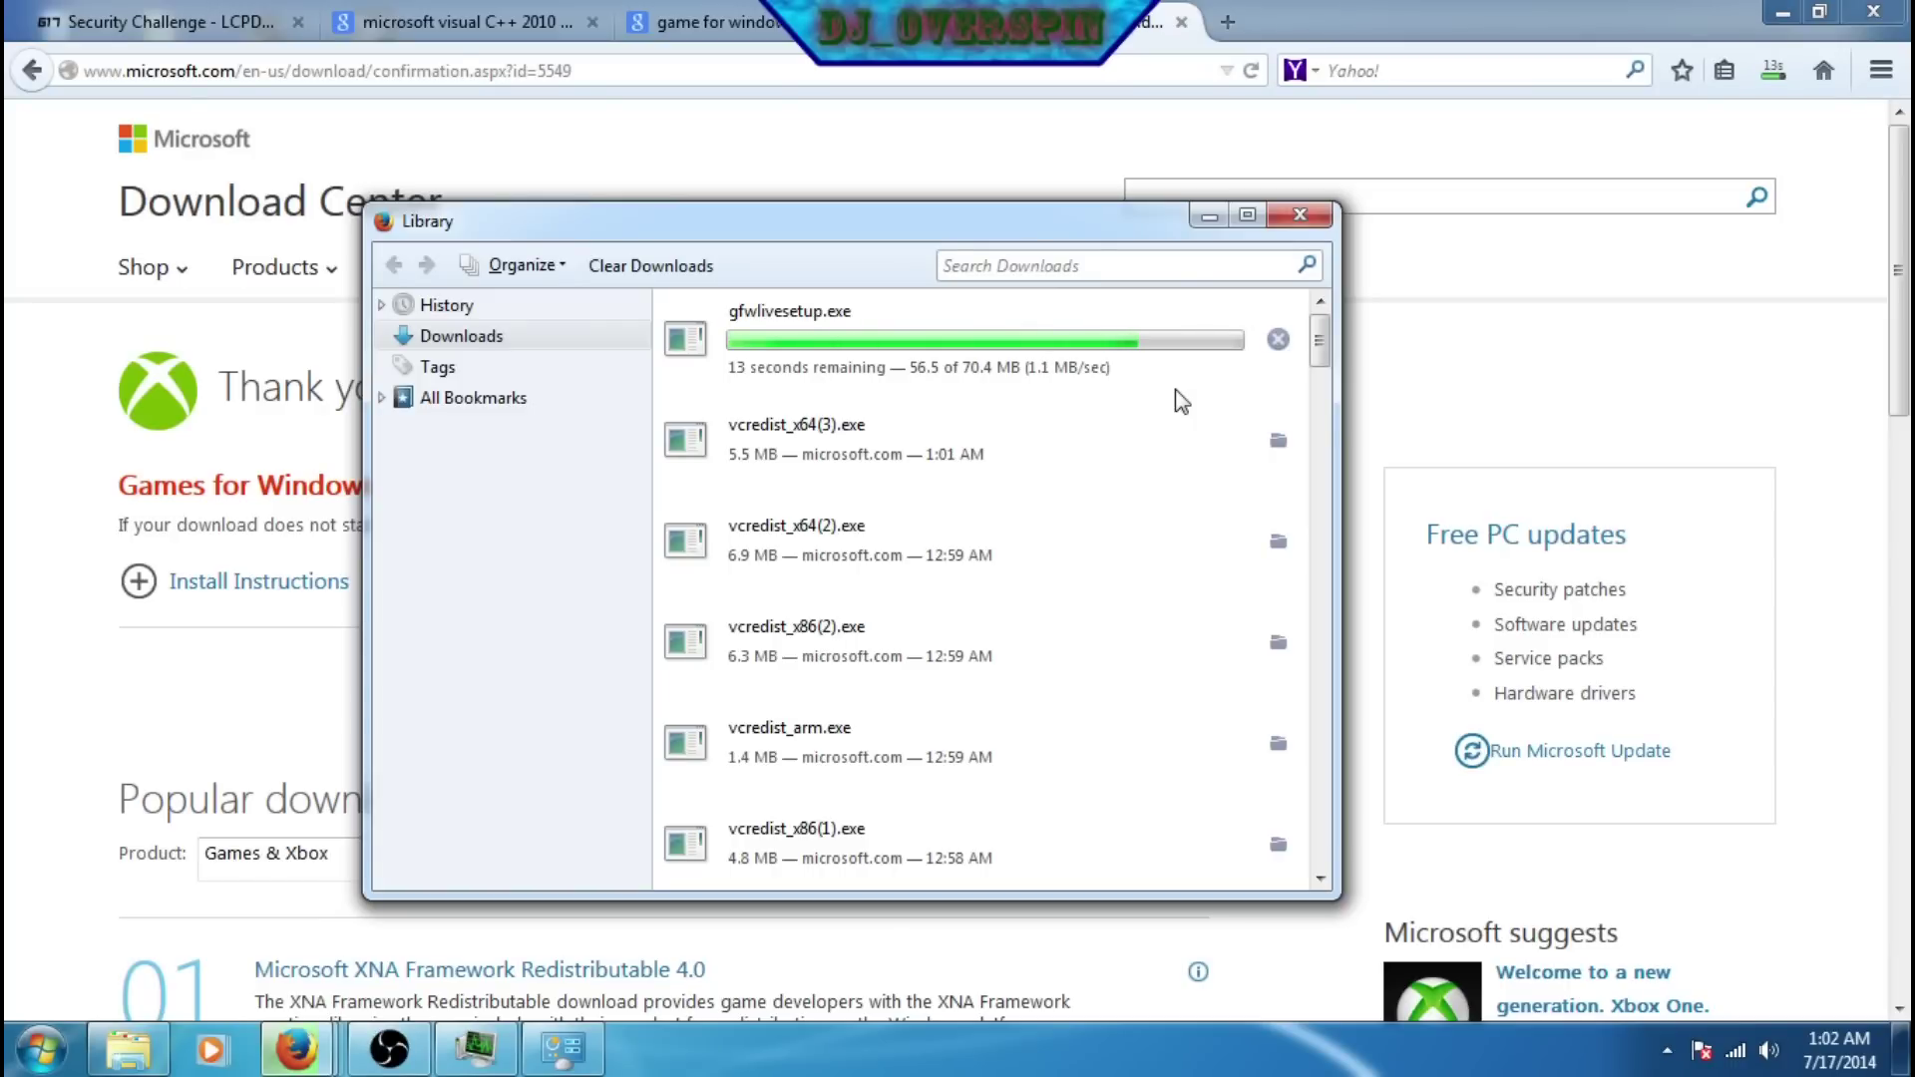
{"action": "left_click", "coordinate": [1059, 552]}
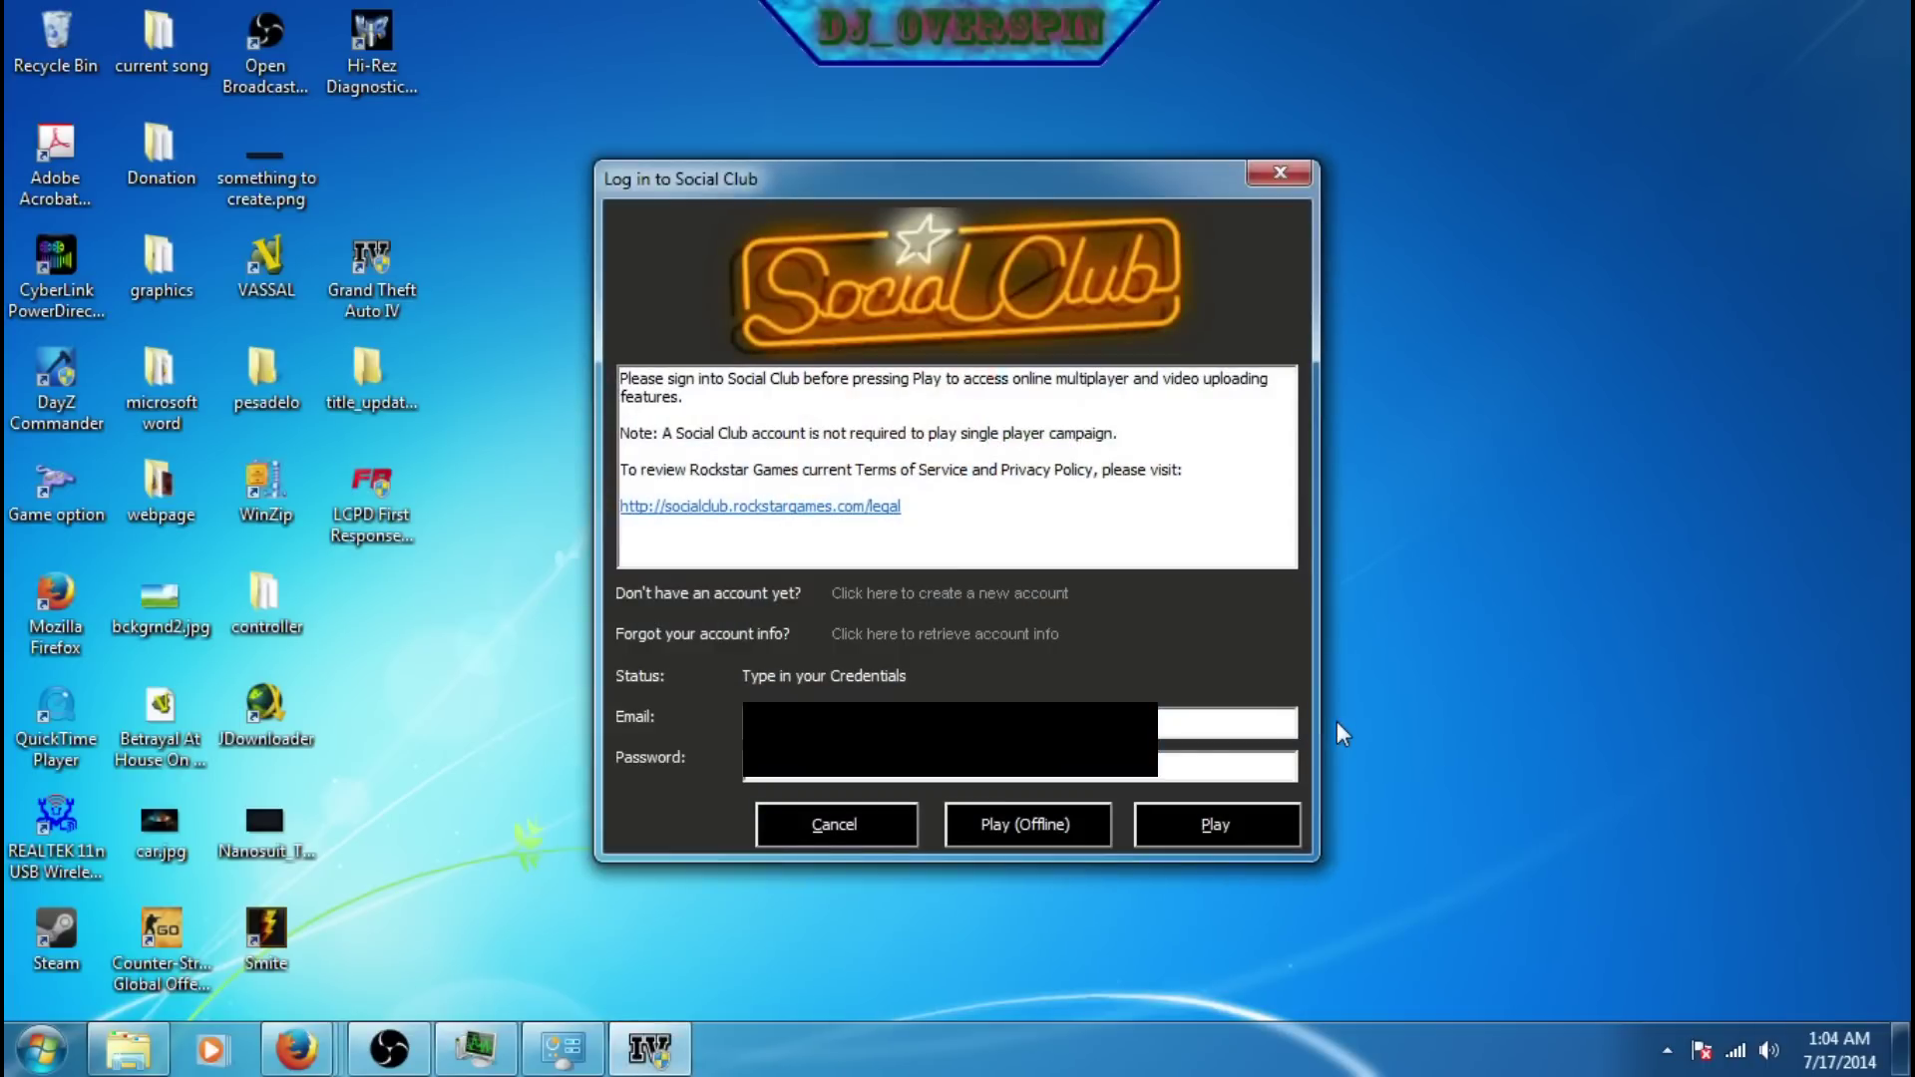
Sign in to the Social Club account with its e-mail and password, then launch Grand Theft Auto IV.
{"action": "left_click", "coordinate": [1155, 820]}
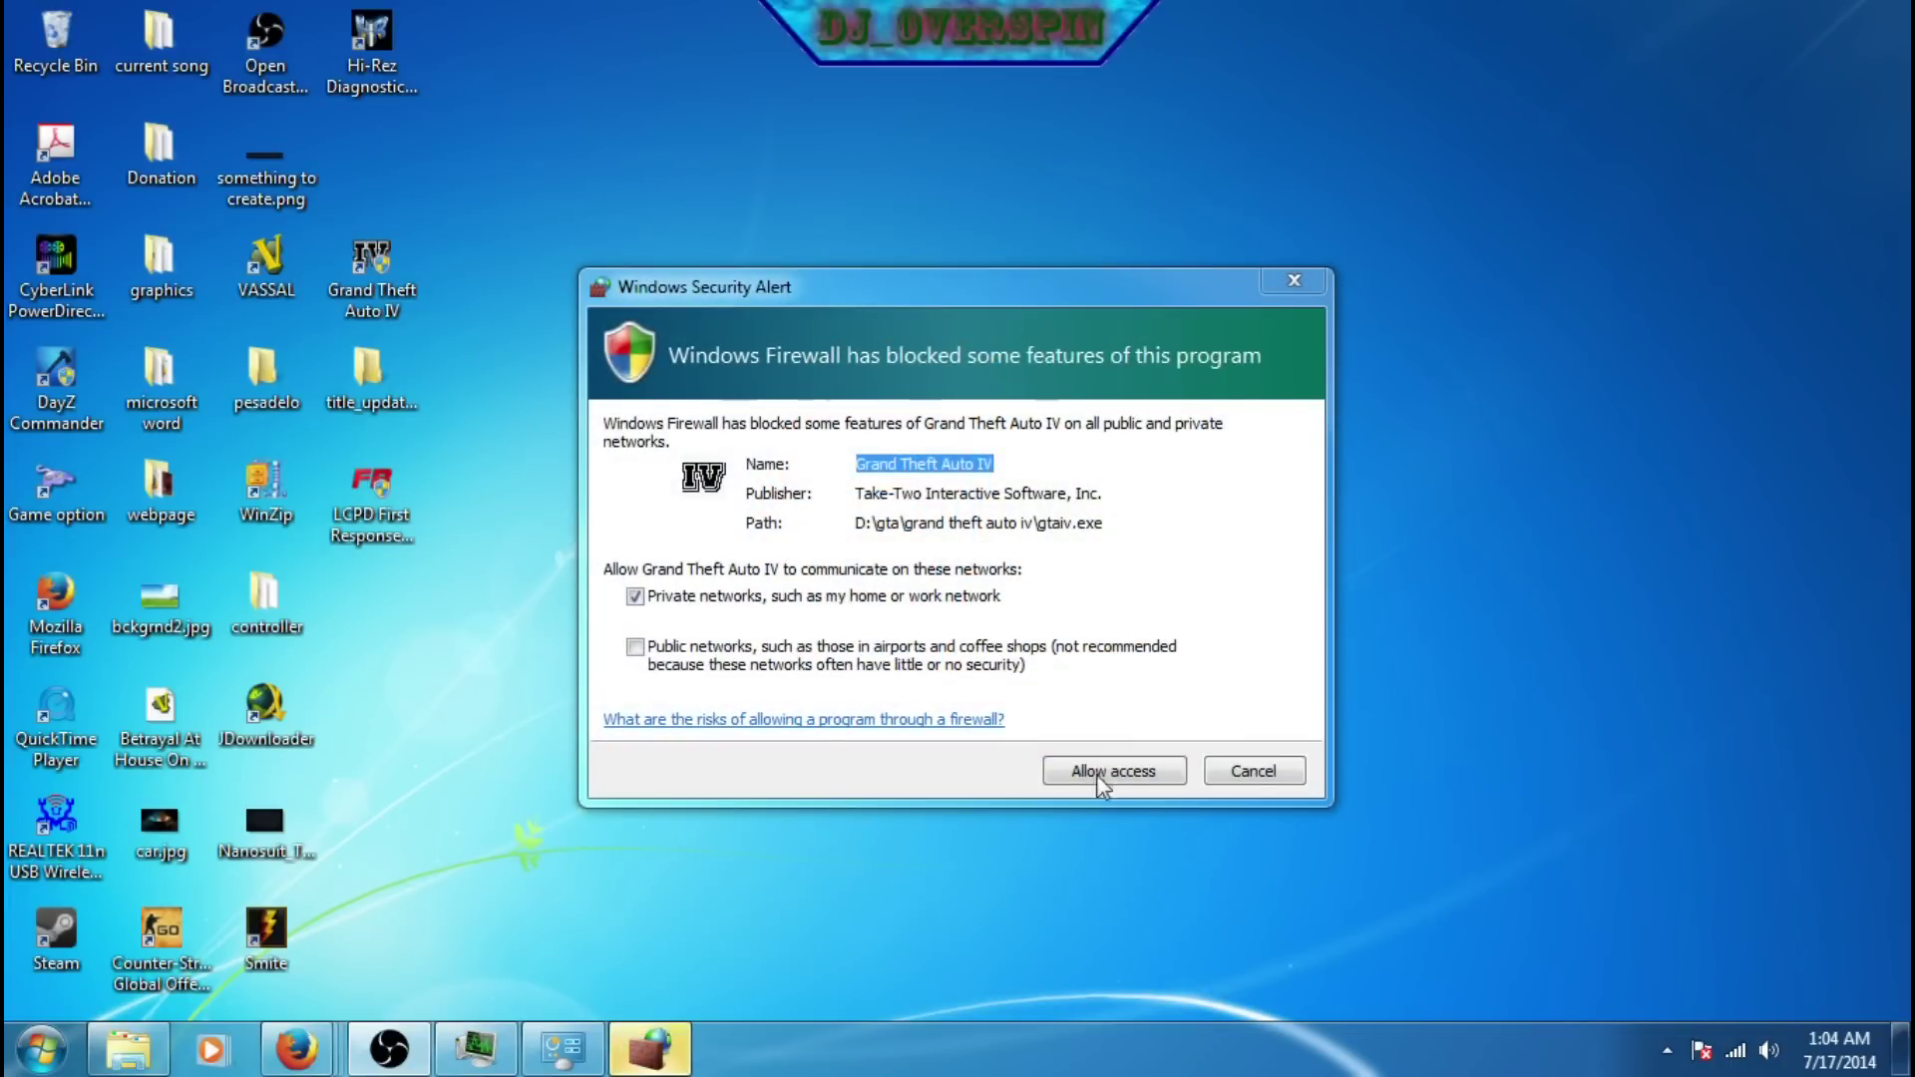
Allow Grand Theft Auto IV through Windows Firewall on private networks.
{"action": "left_click", "coordinate": [1100, 776]}
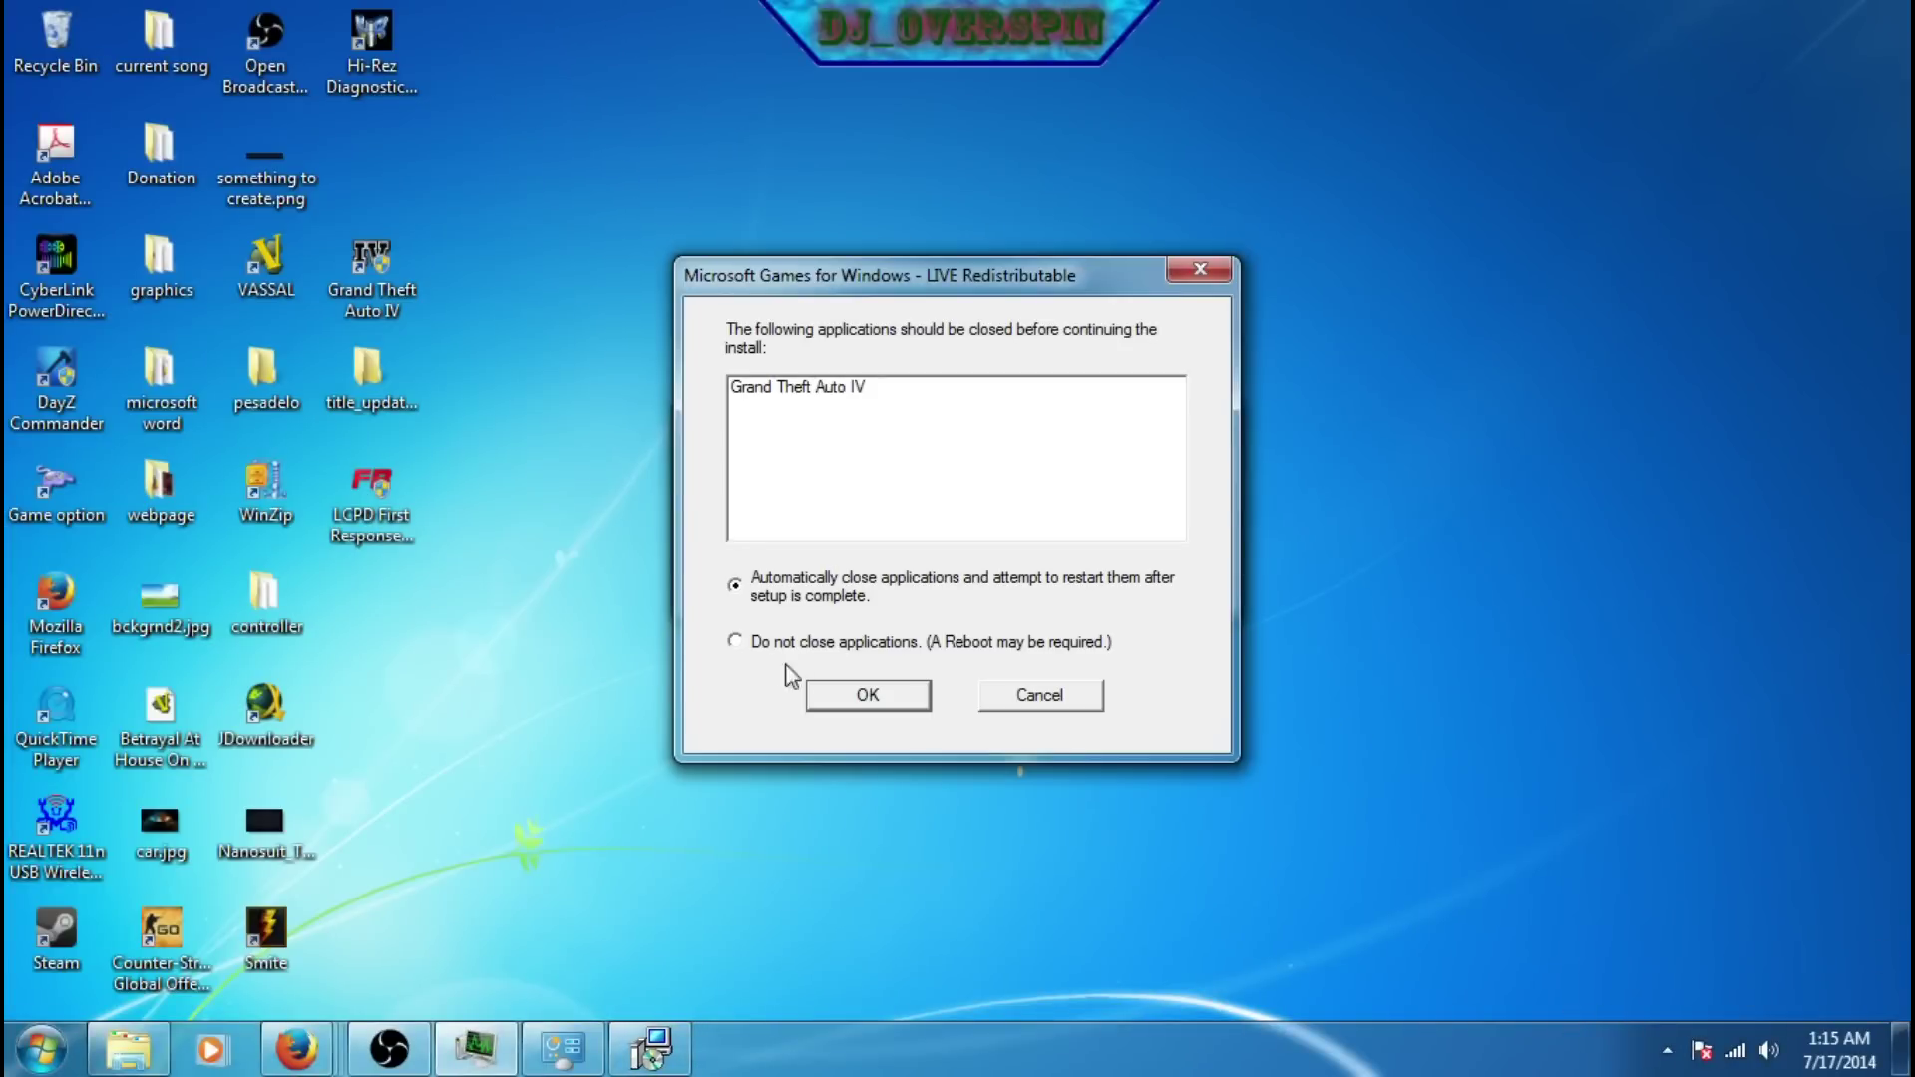
Confirm the LIVE Redistributable prompt so it closes the game automatically and continues.
{"action": "left_click", "coordinate": [867, 696]}
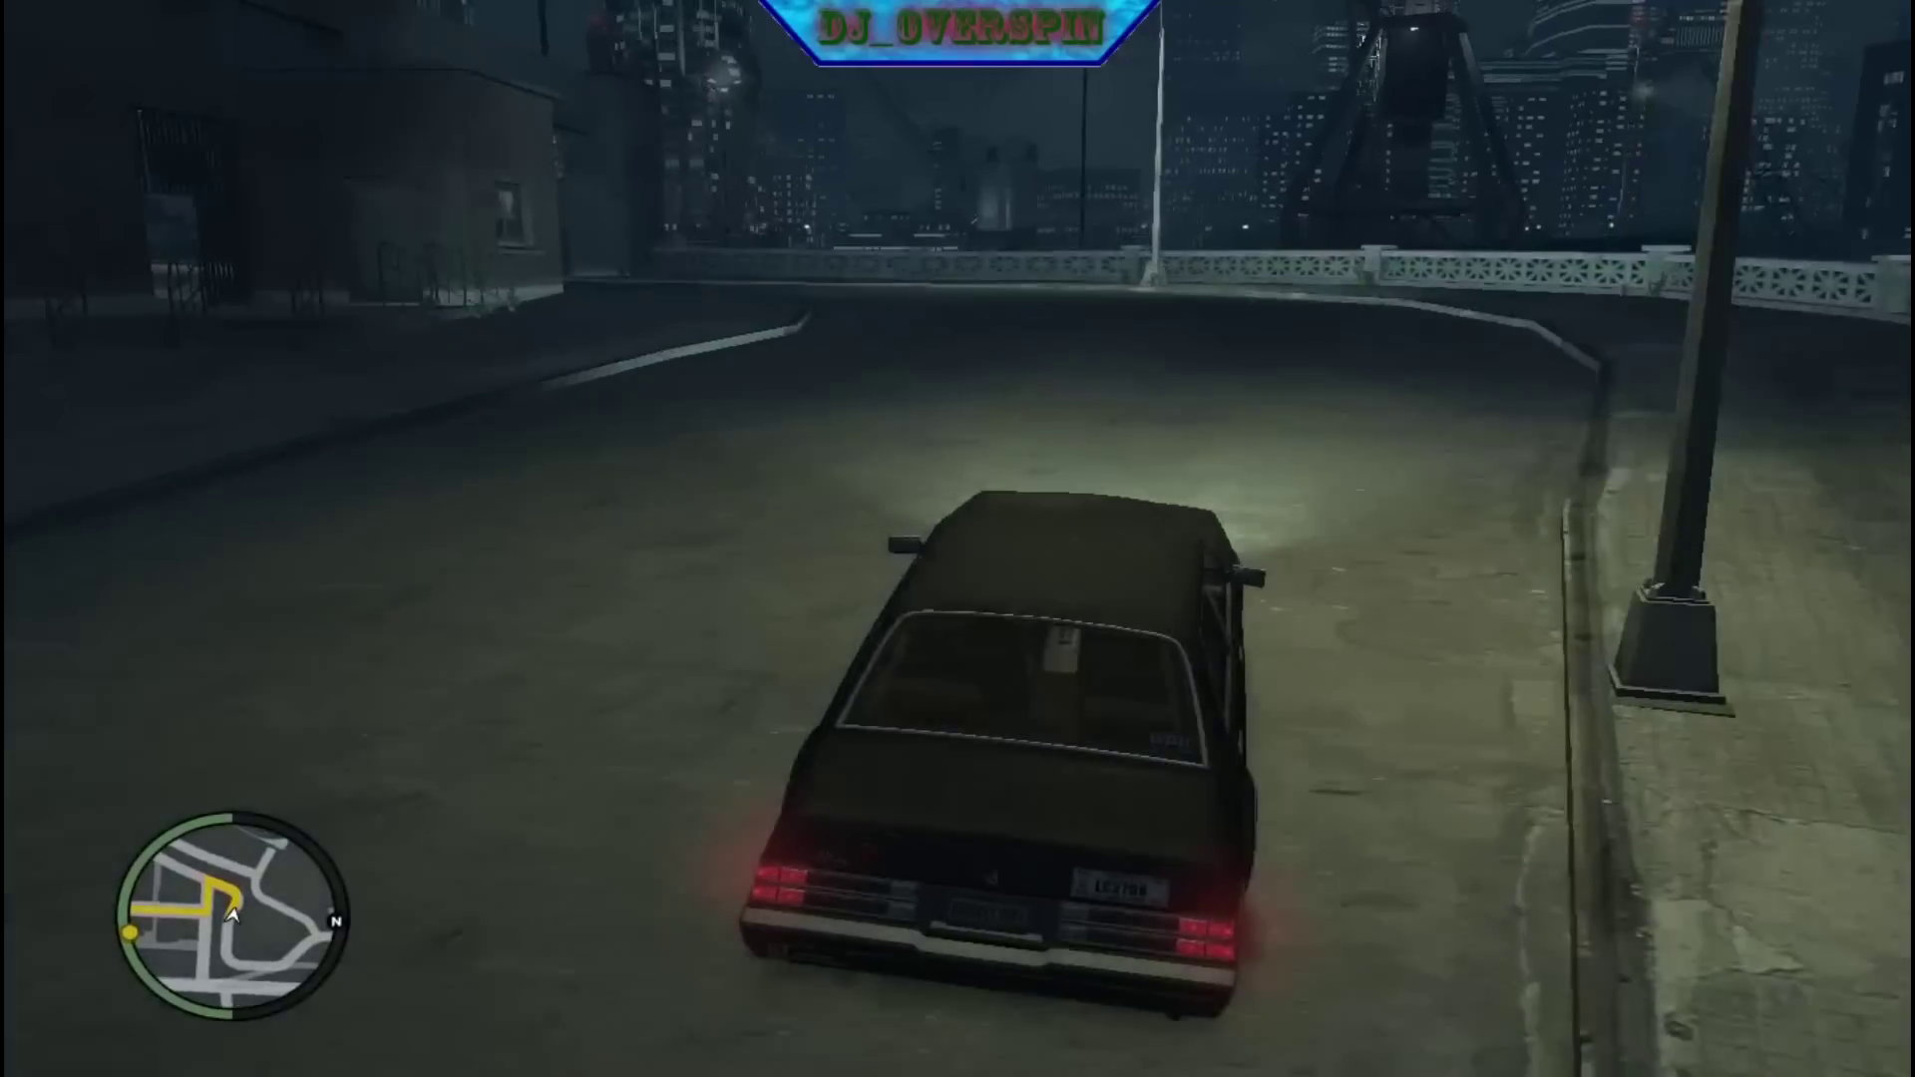
Drive the car out from under the bridge, left through the intersection, then right twice.
{"action": "key", "text": "w"}
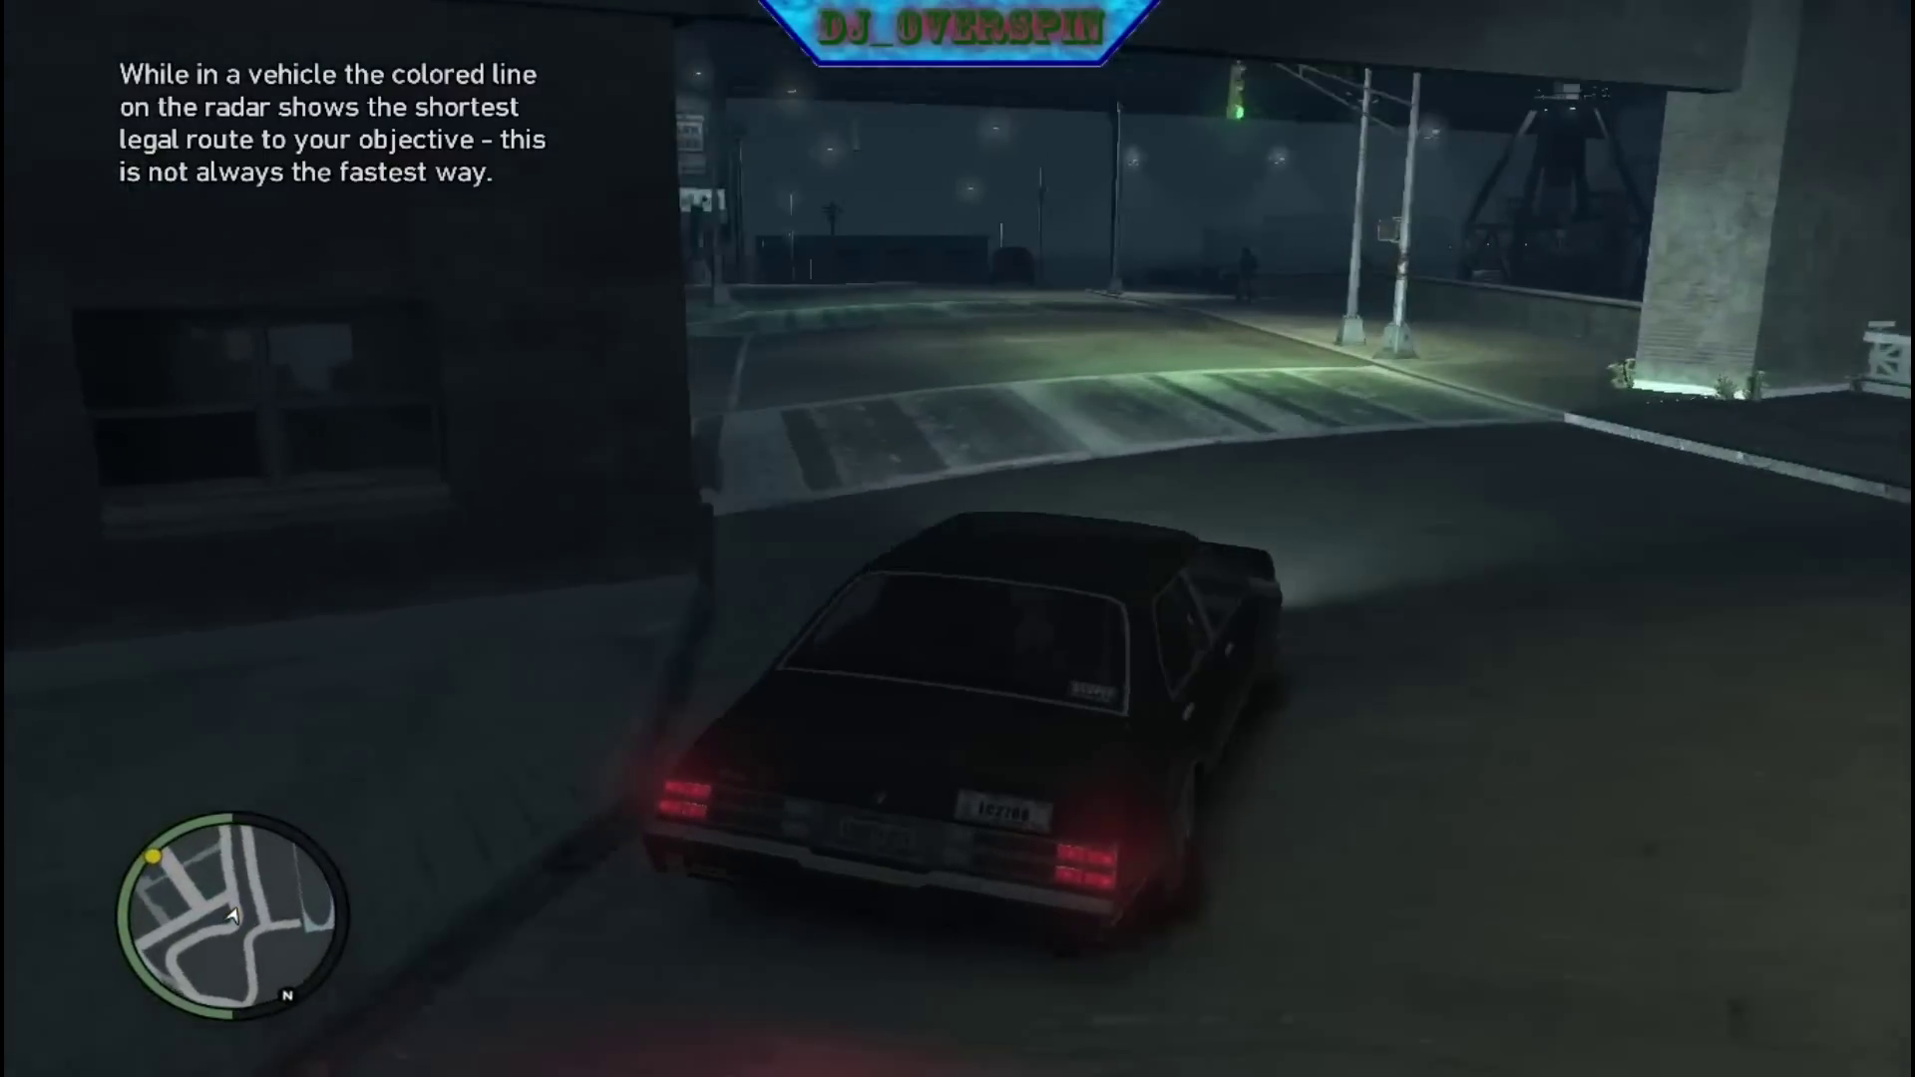
{"action": "key", "text": "w"}
{"action": "key", "text": "a"}
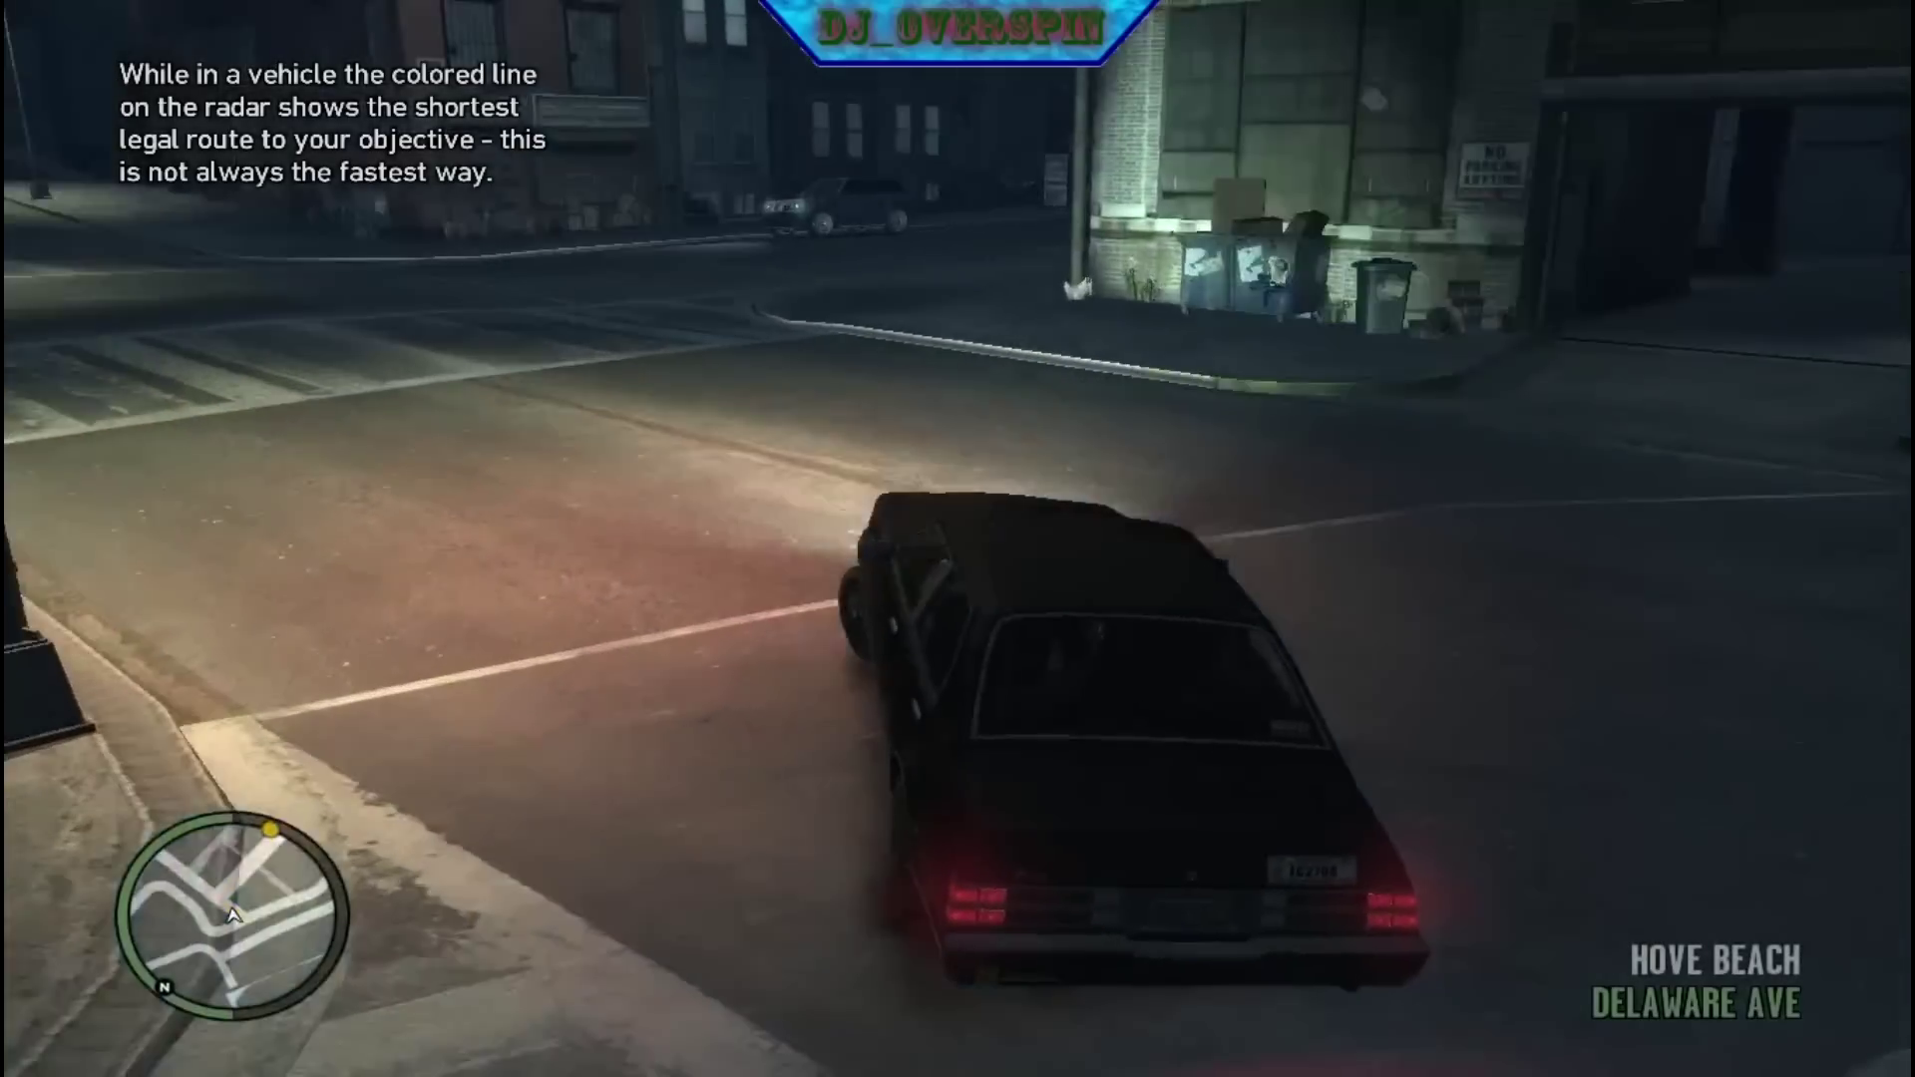
{"action": "key", "text": "w"}
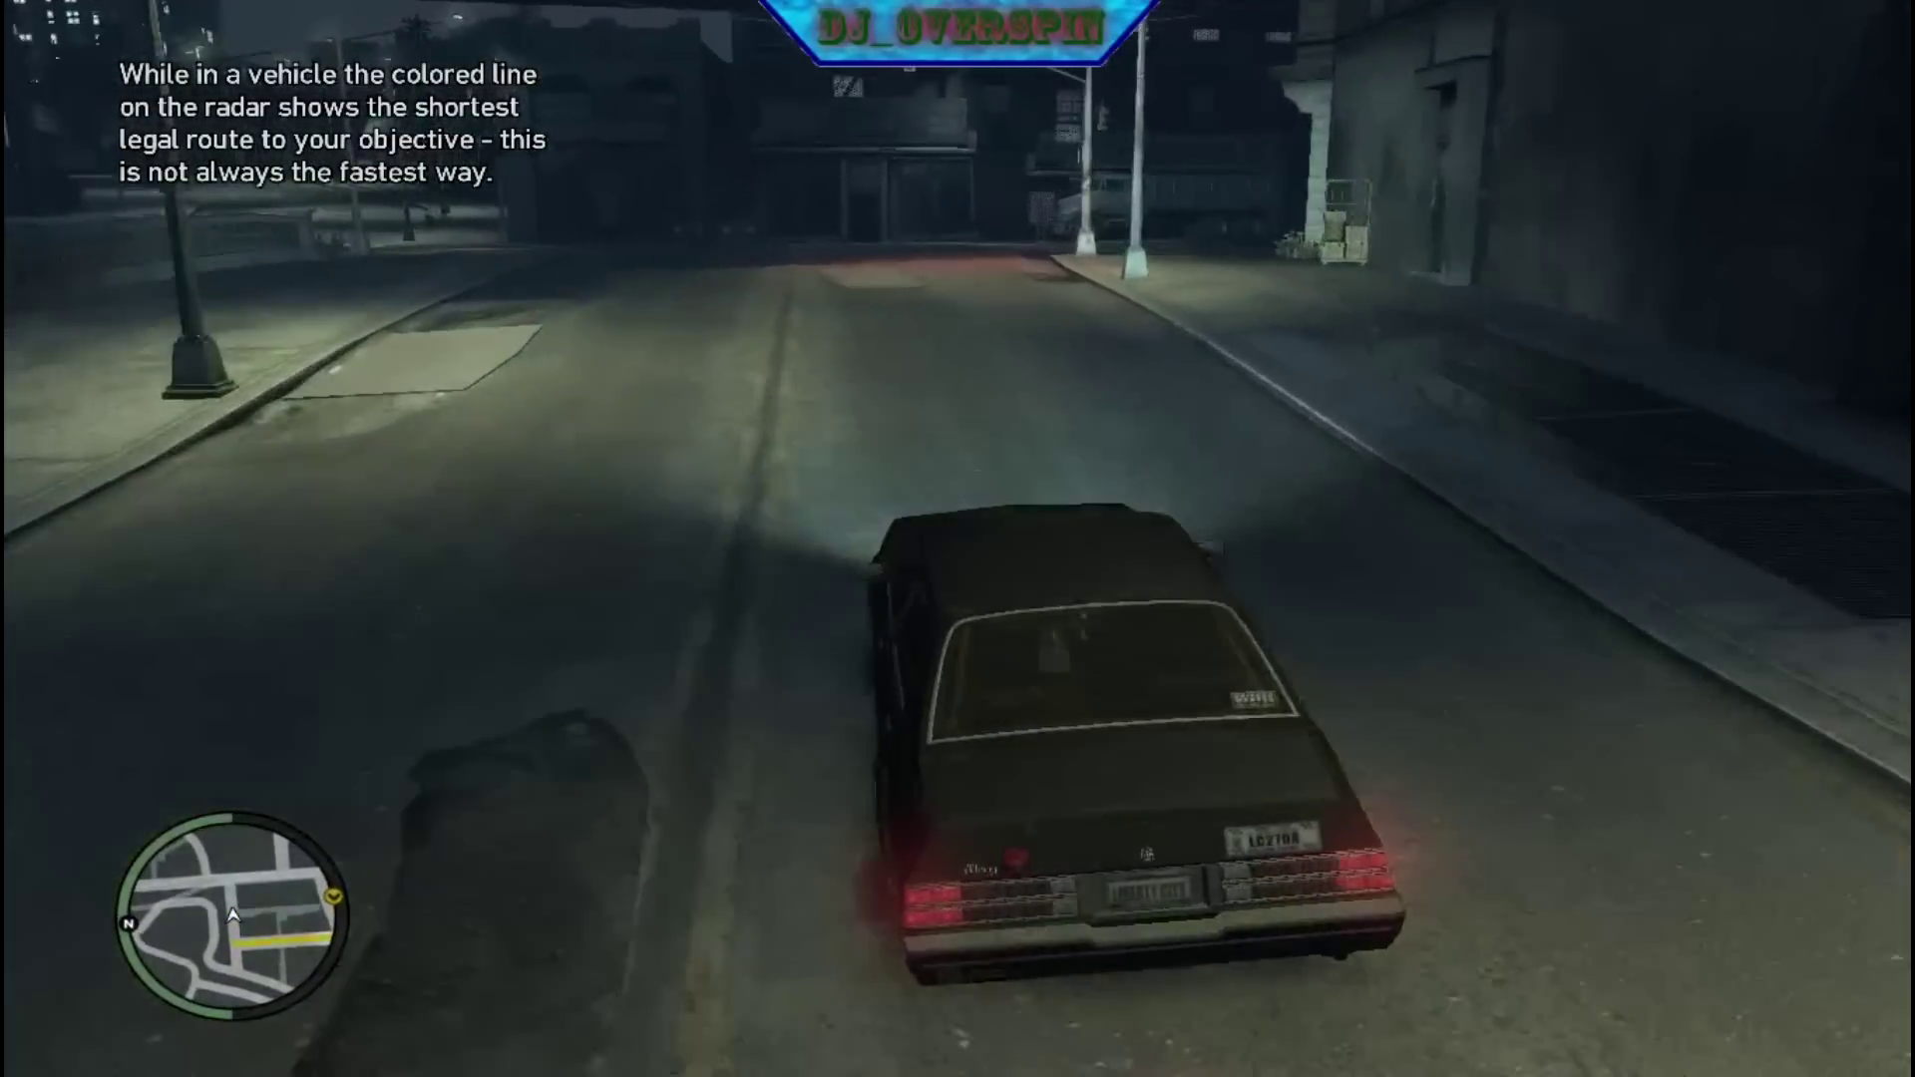
{"action": "key", "text": "w"}
{"action": "key", "text": "d"}
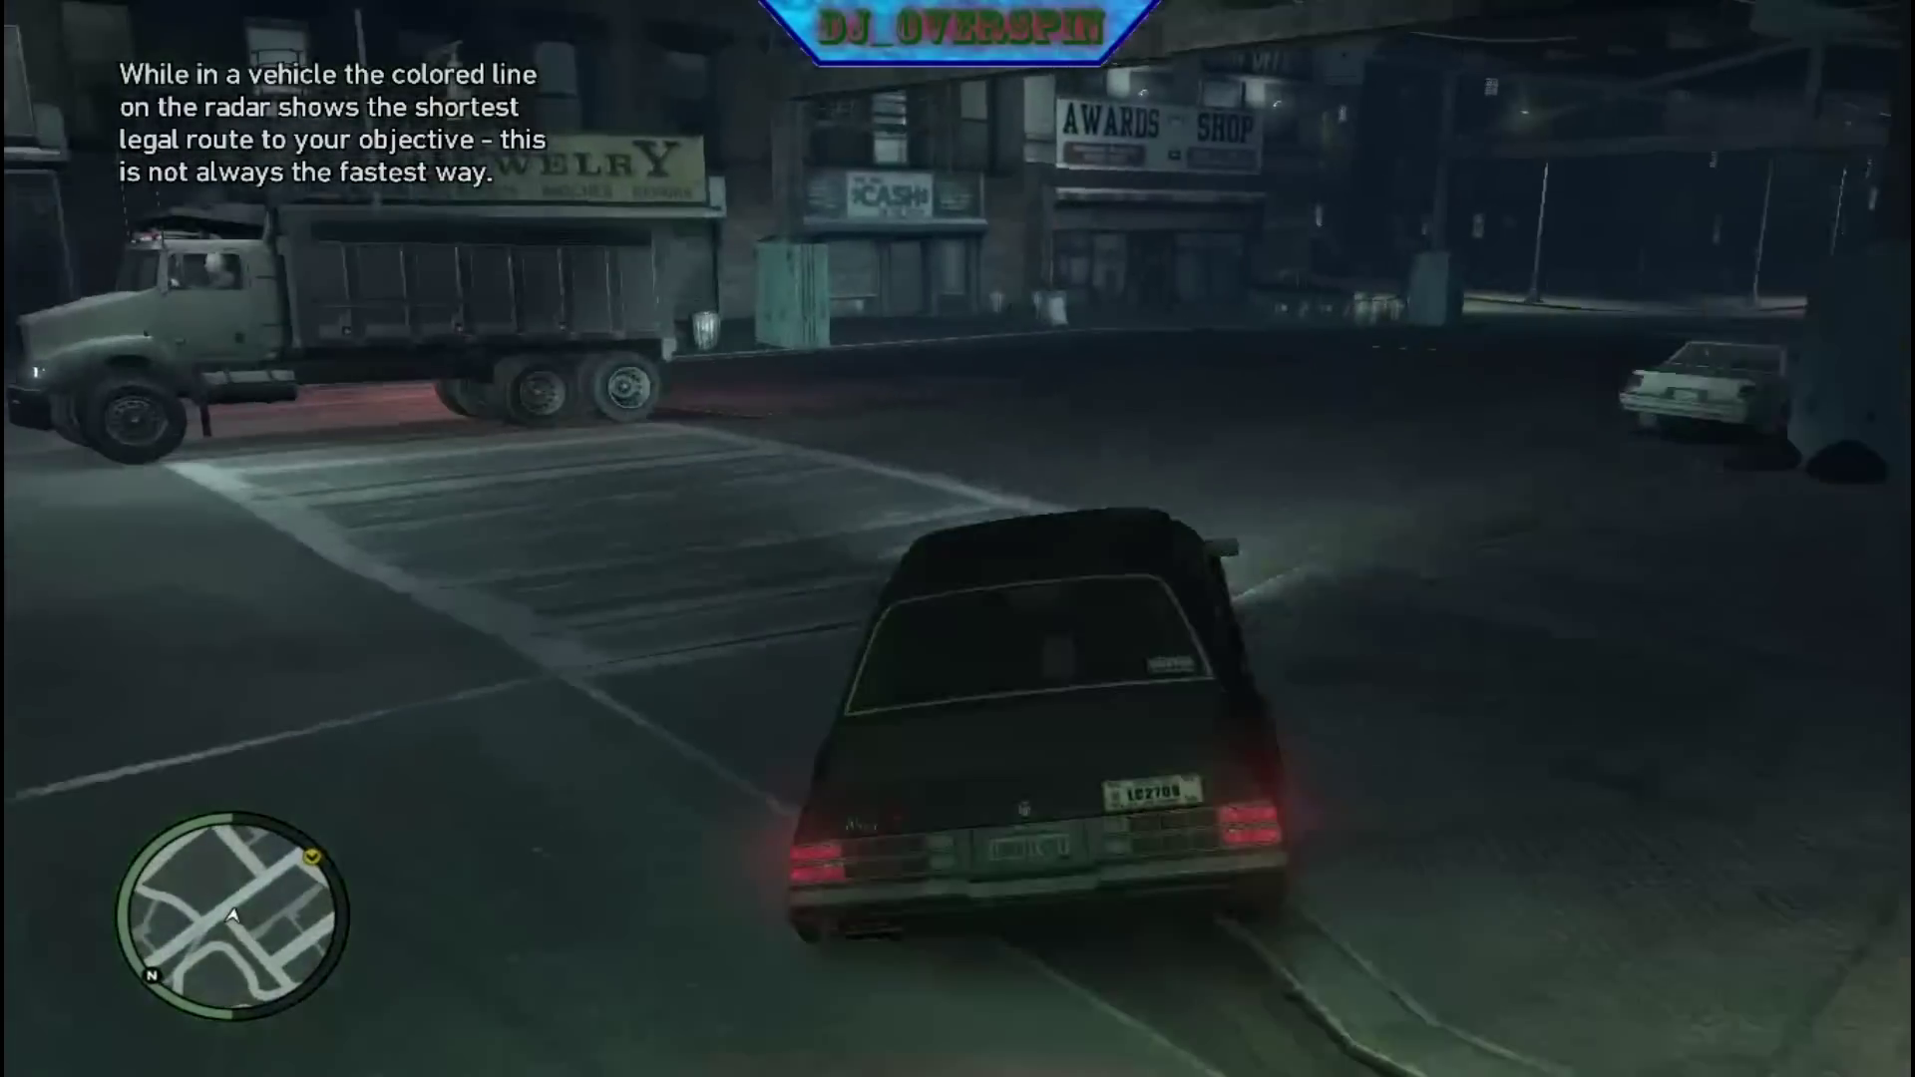
{"action": "key", "text": "w"}
{"action": "key", "text": "d"}
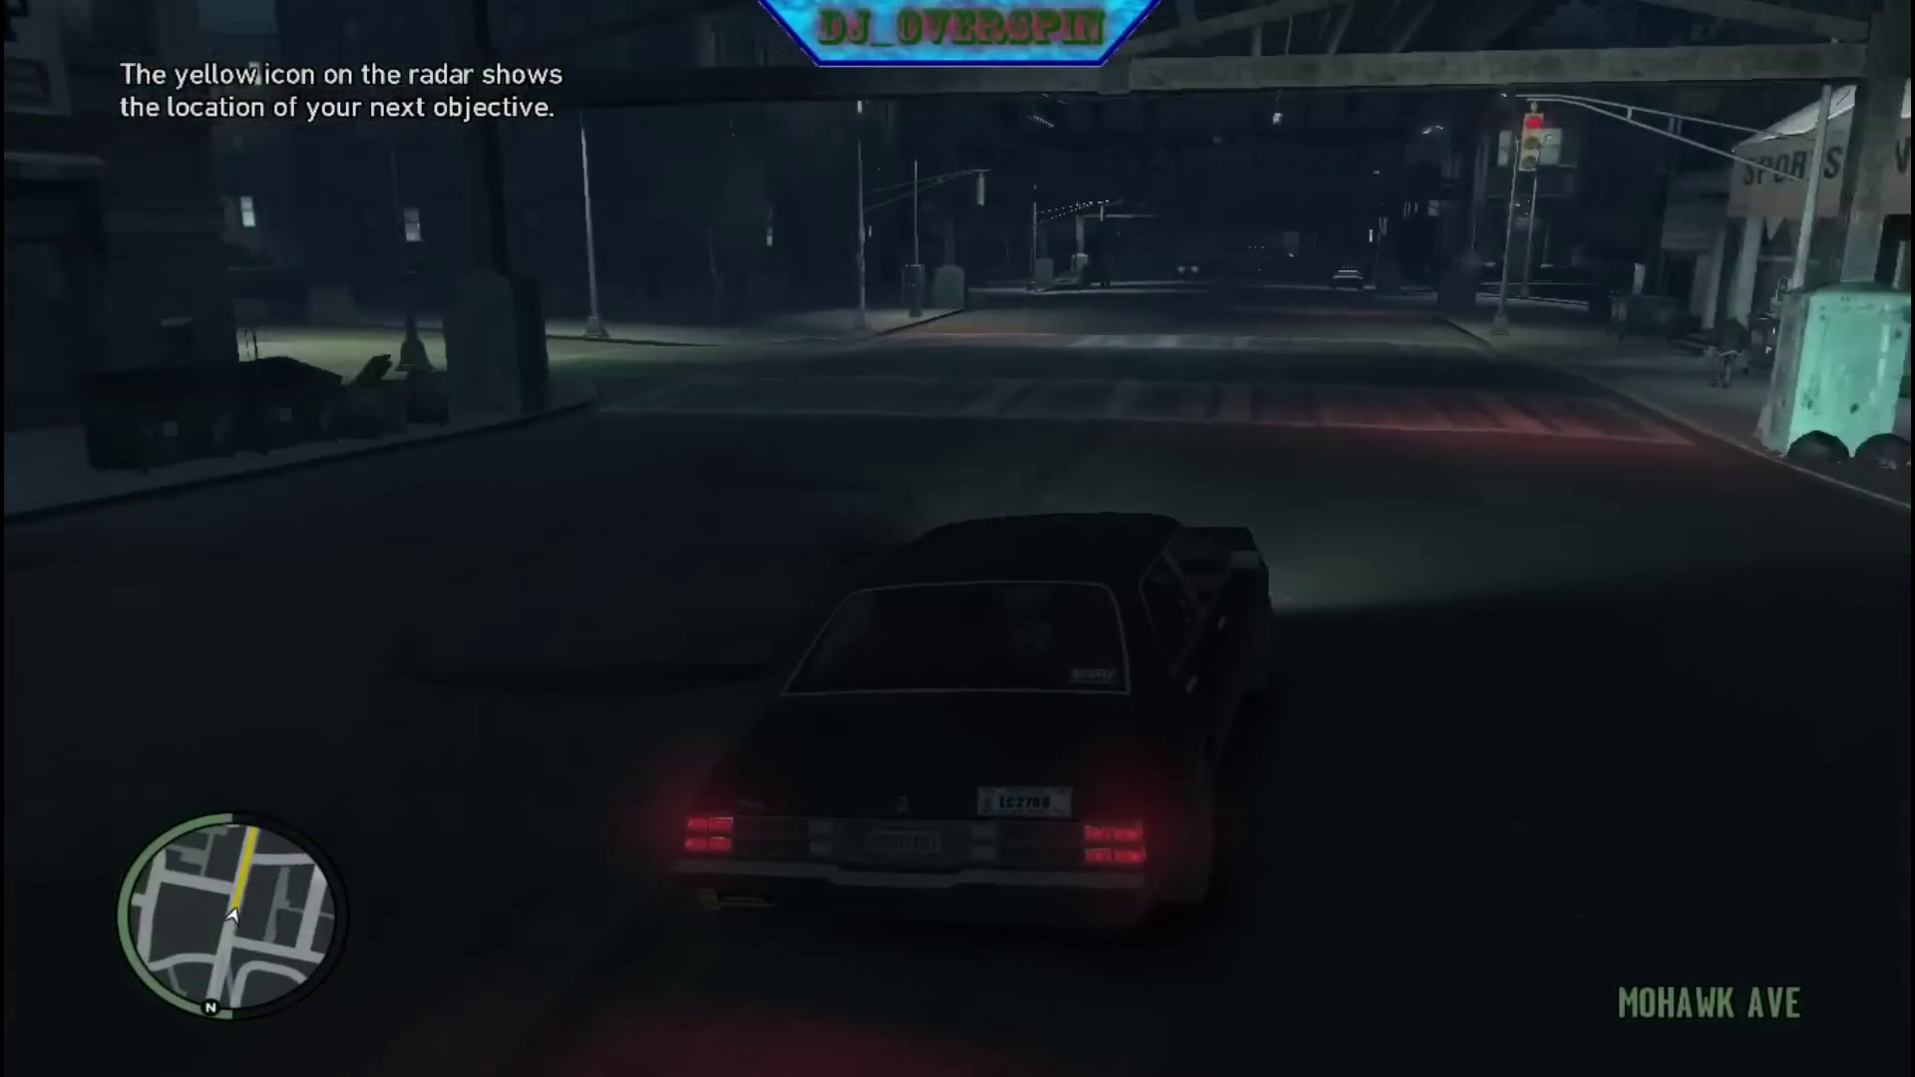
Drive along Tulsa, Oakley and Masterson Streets under the tracks into the apartment's side street.
{"action": "key", "text": "w"}
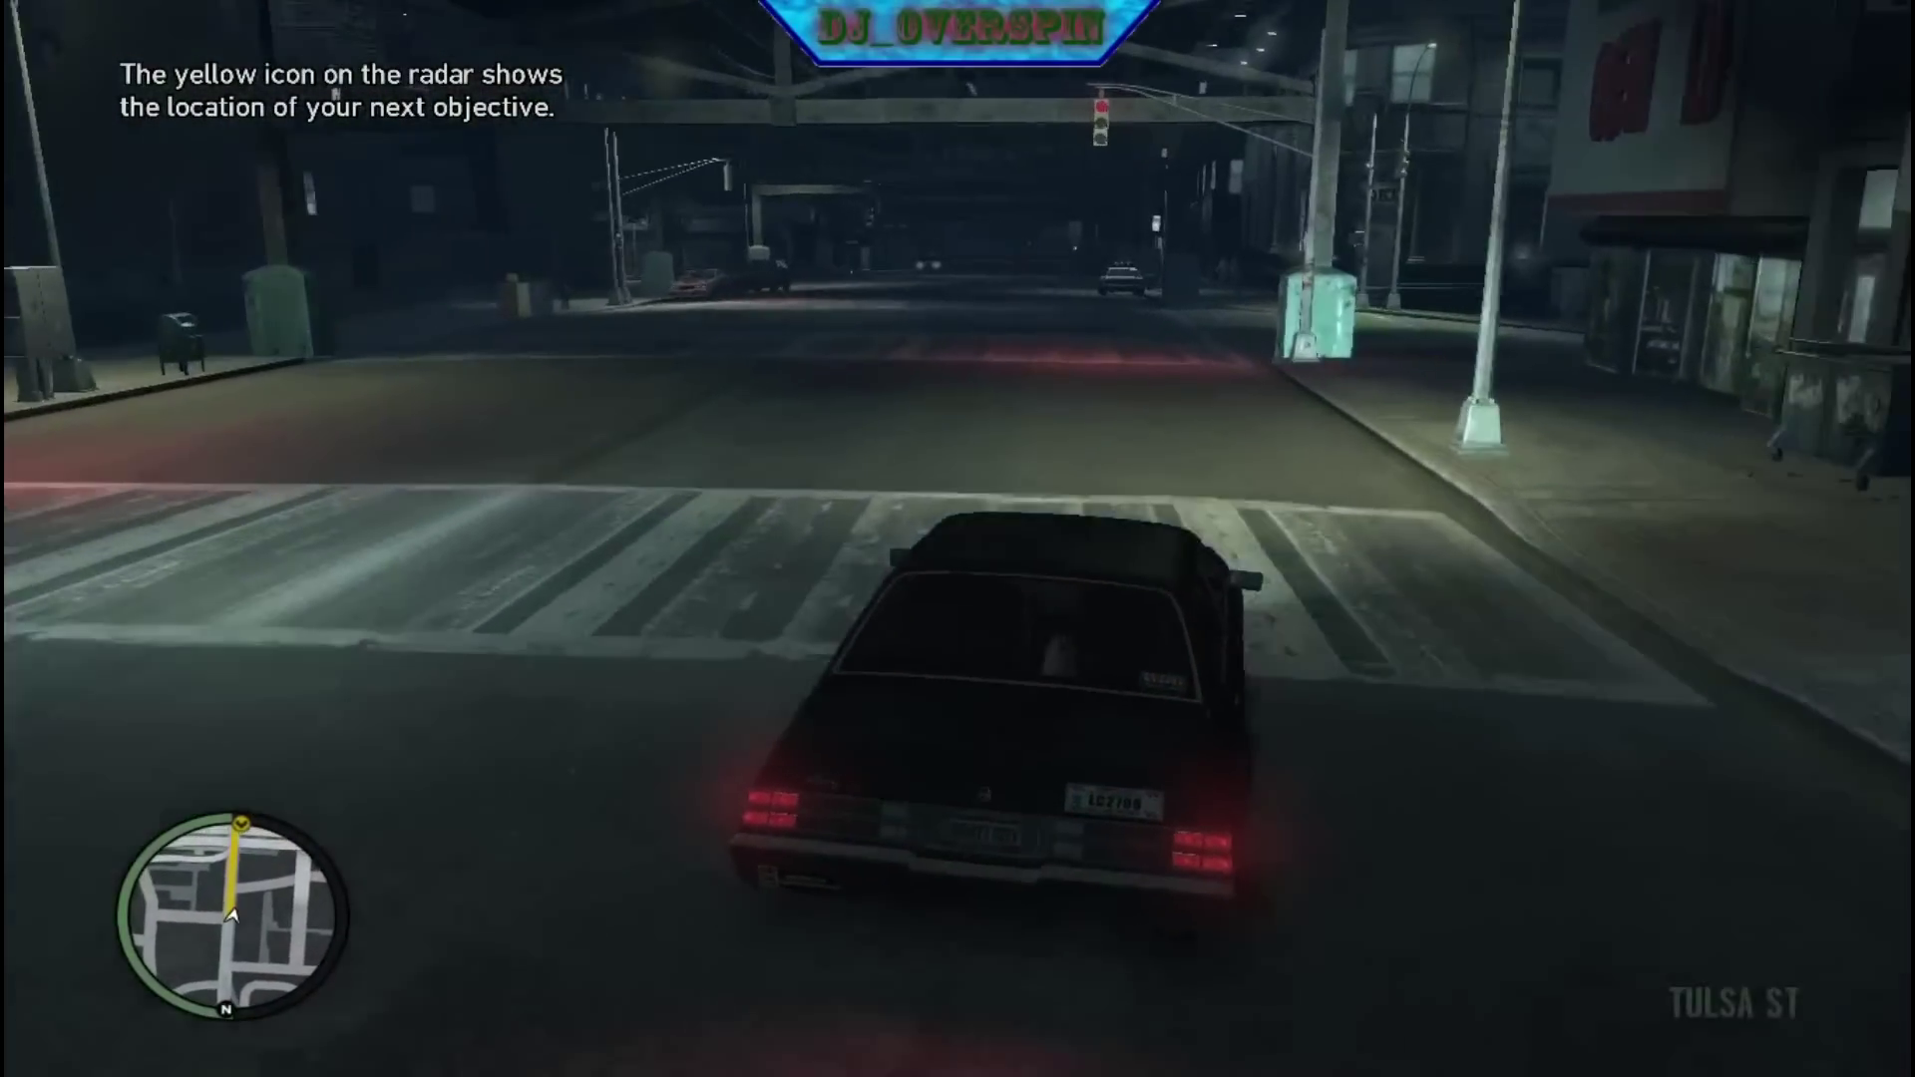
{"action": "key", "text": "w"}
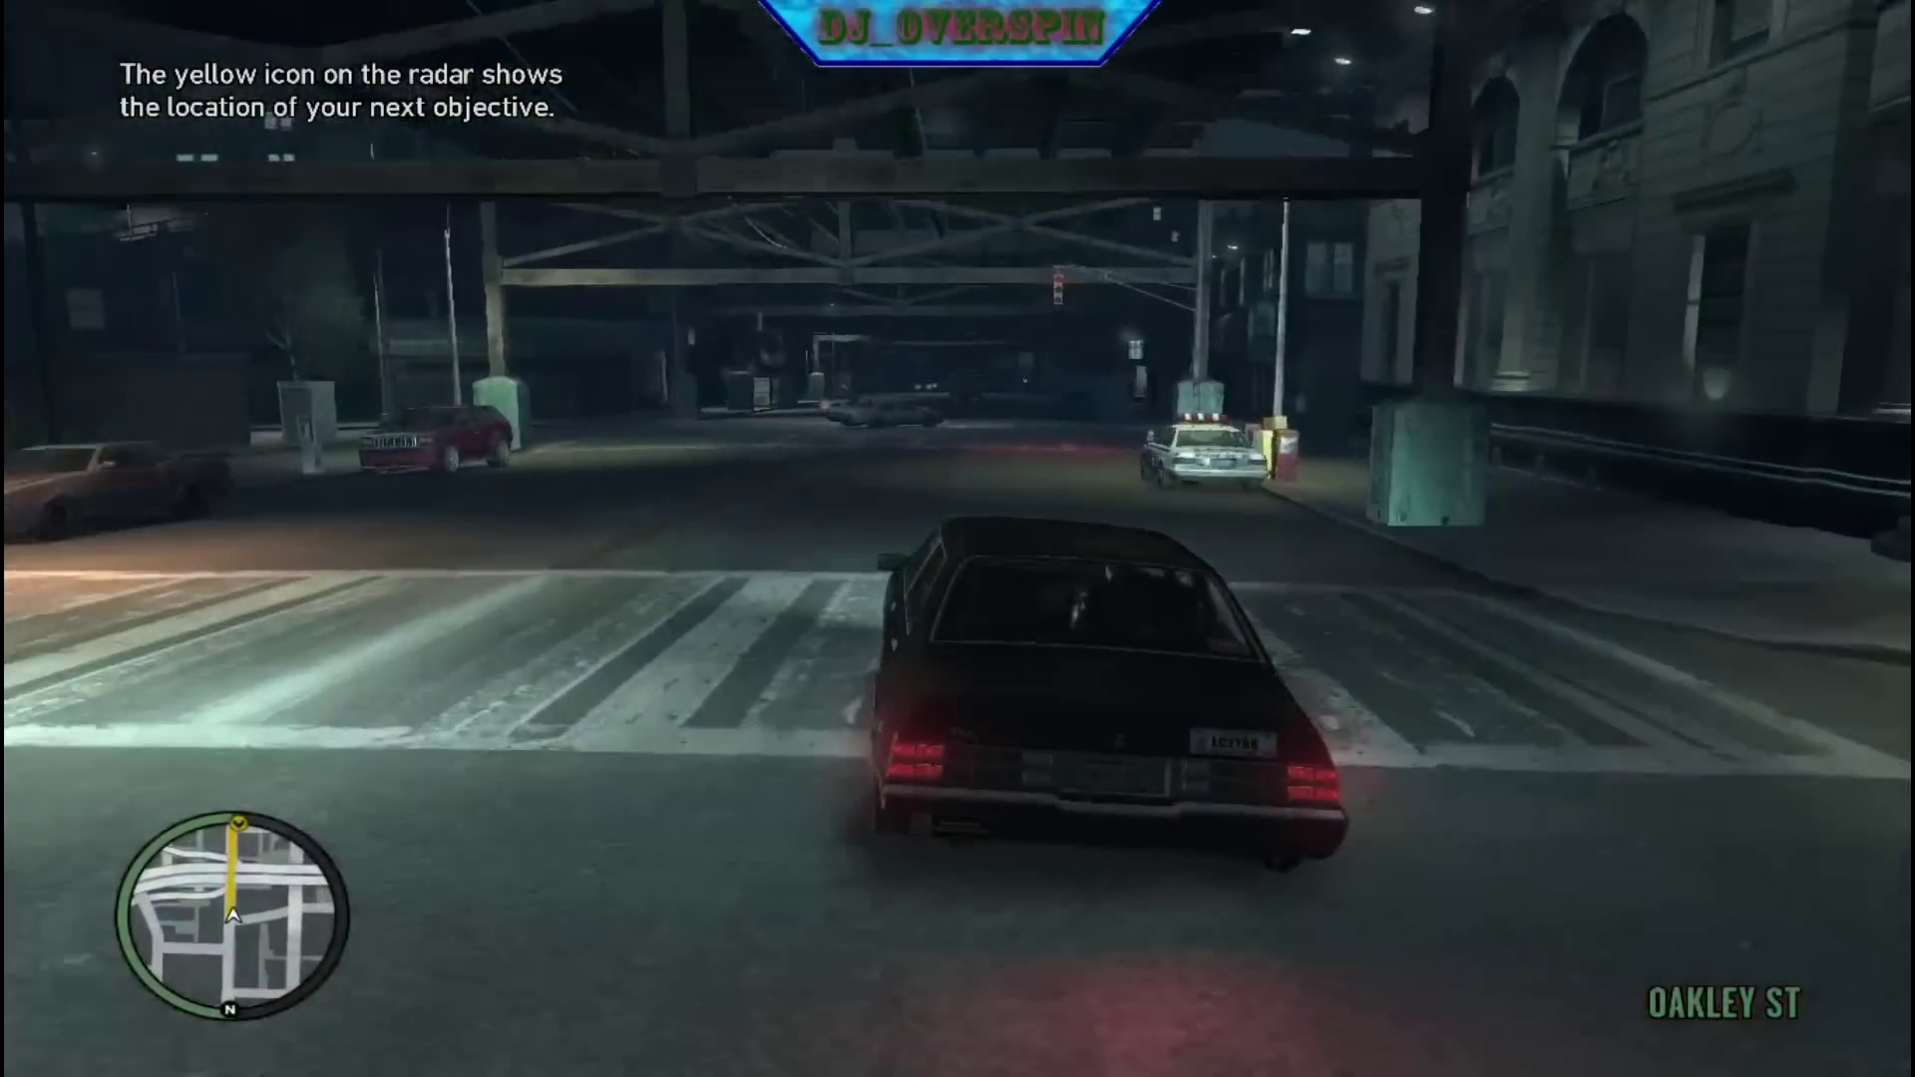
{"action": "key", "text": "w"}
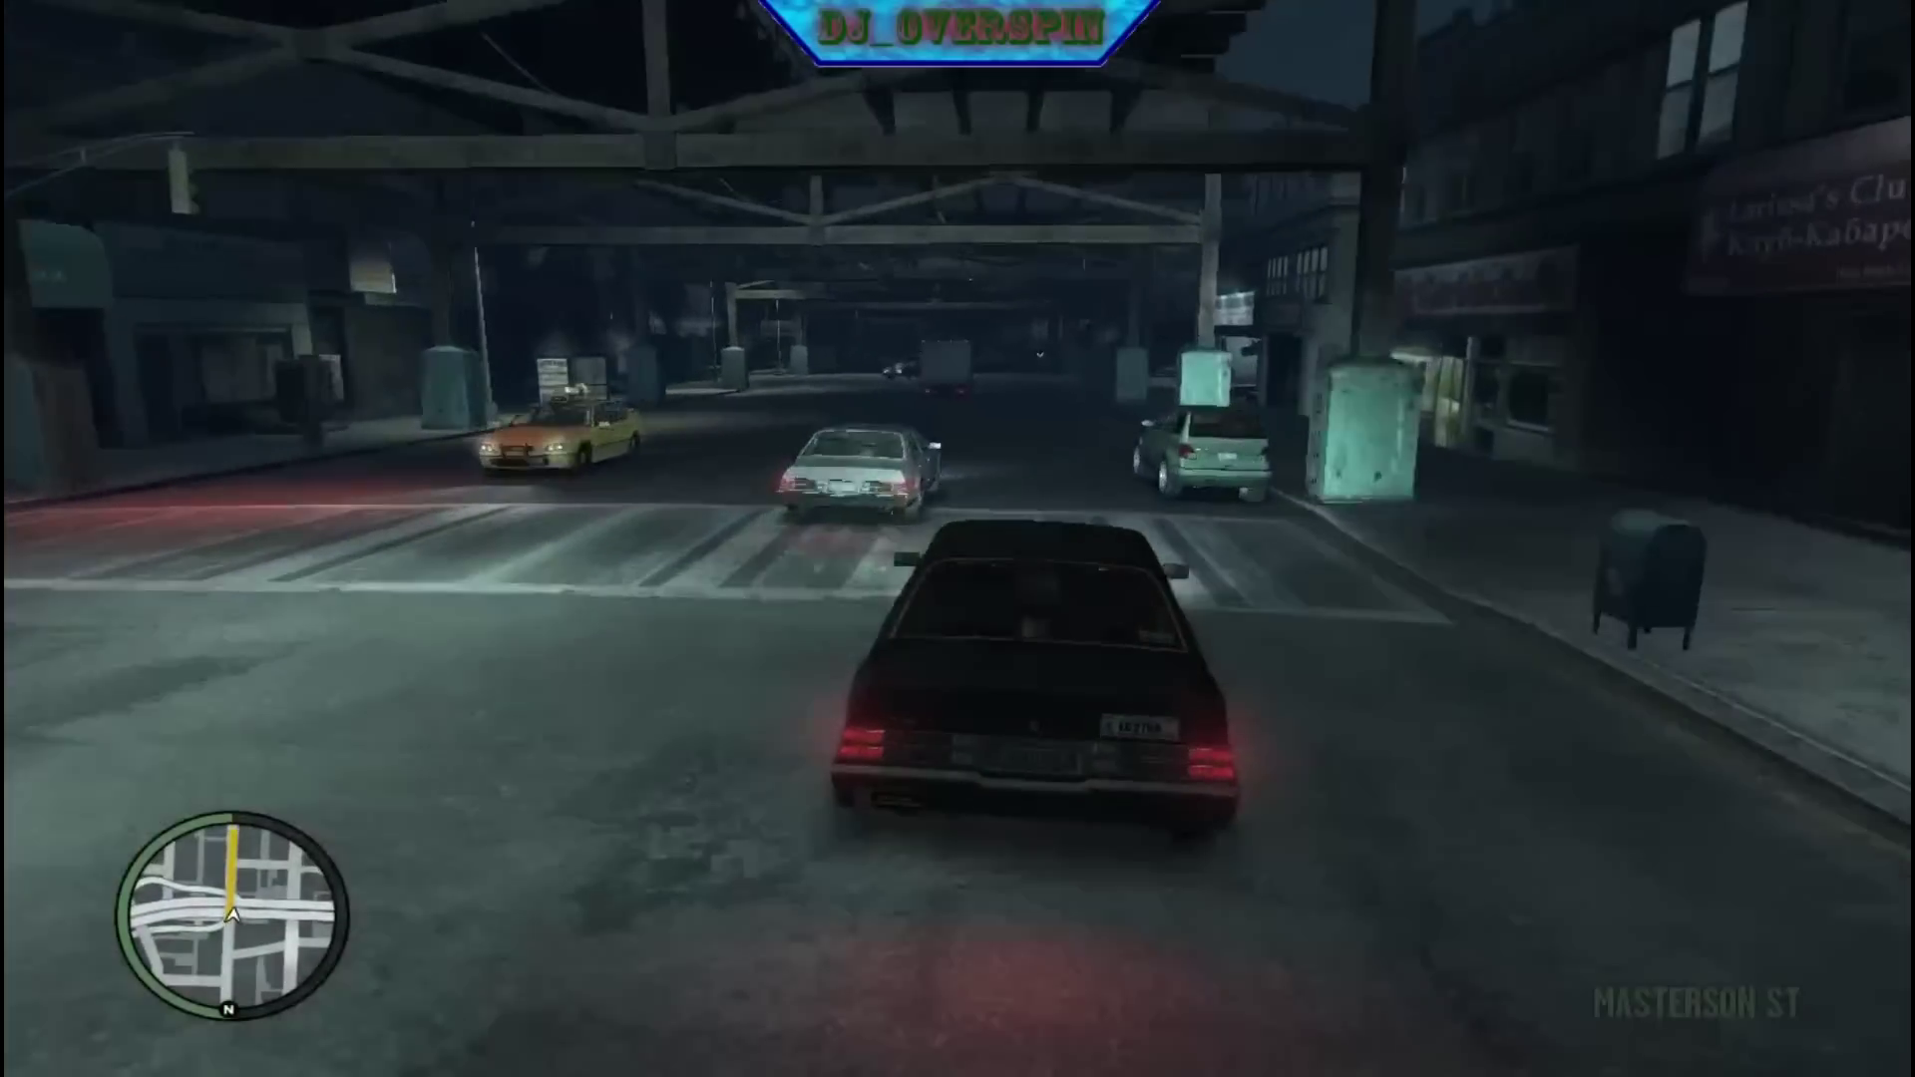
{"action": "key", "text": "w"}
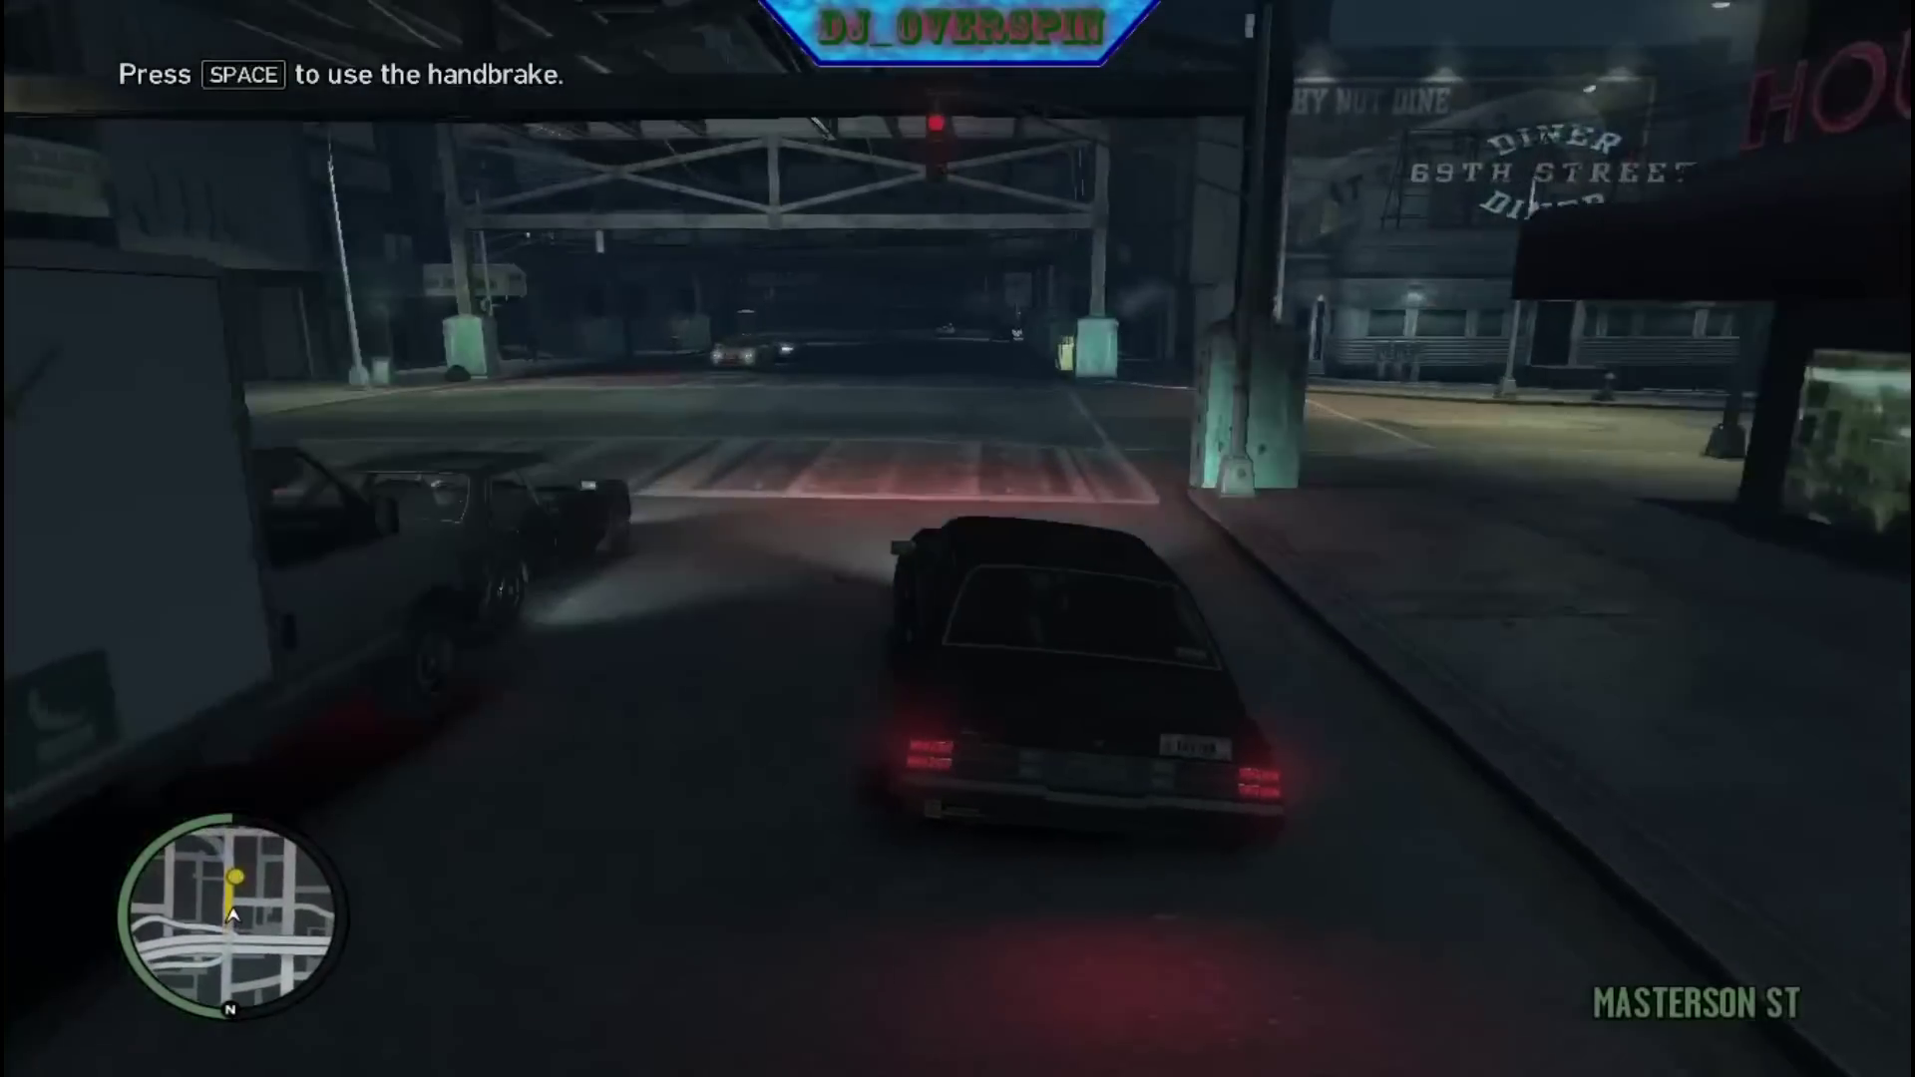
{"action": "key", "text": "w"}
{"action": "key", "text": "d"}
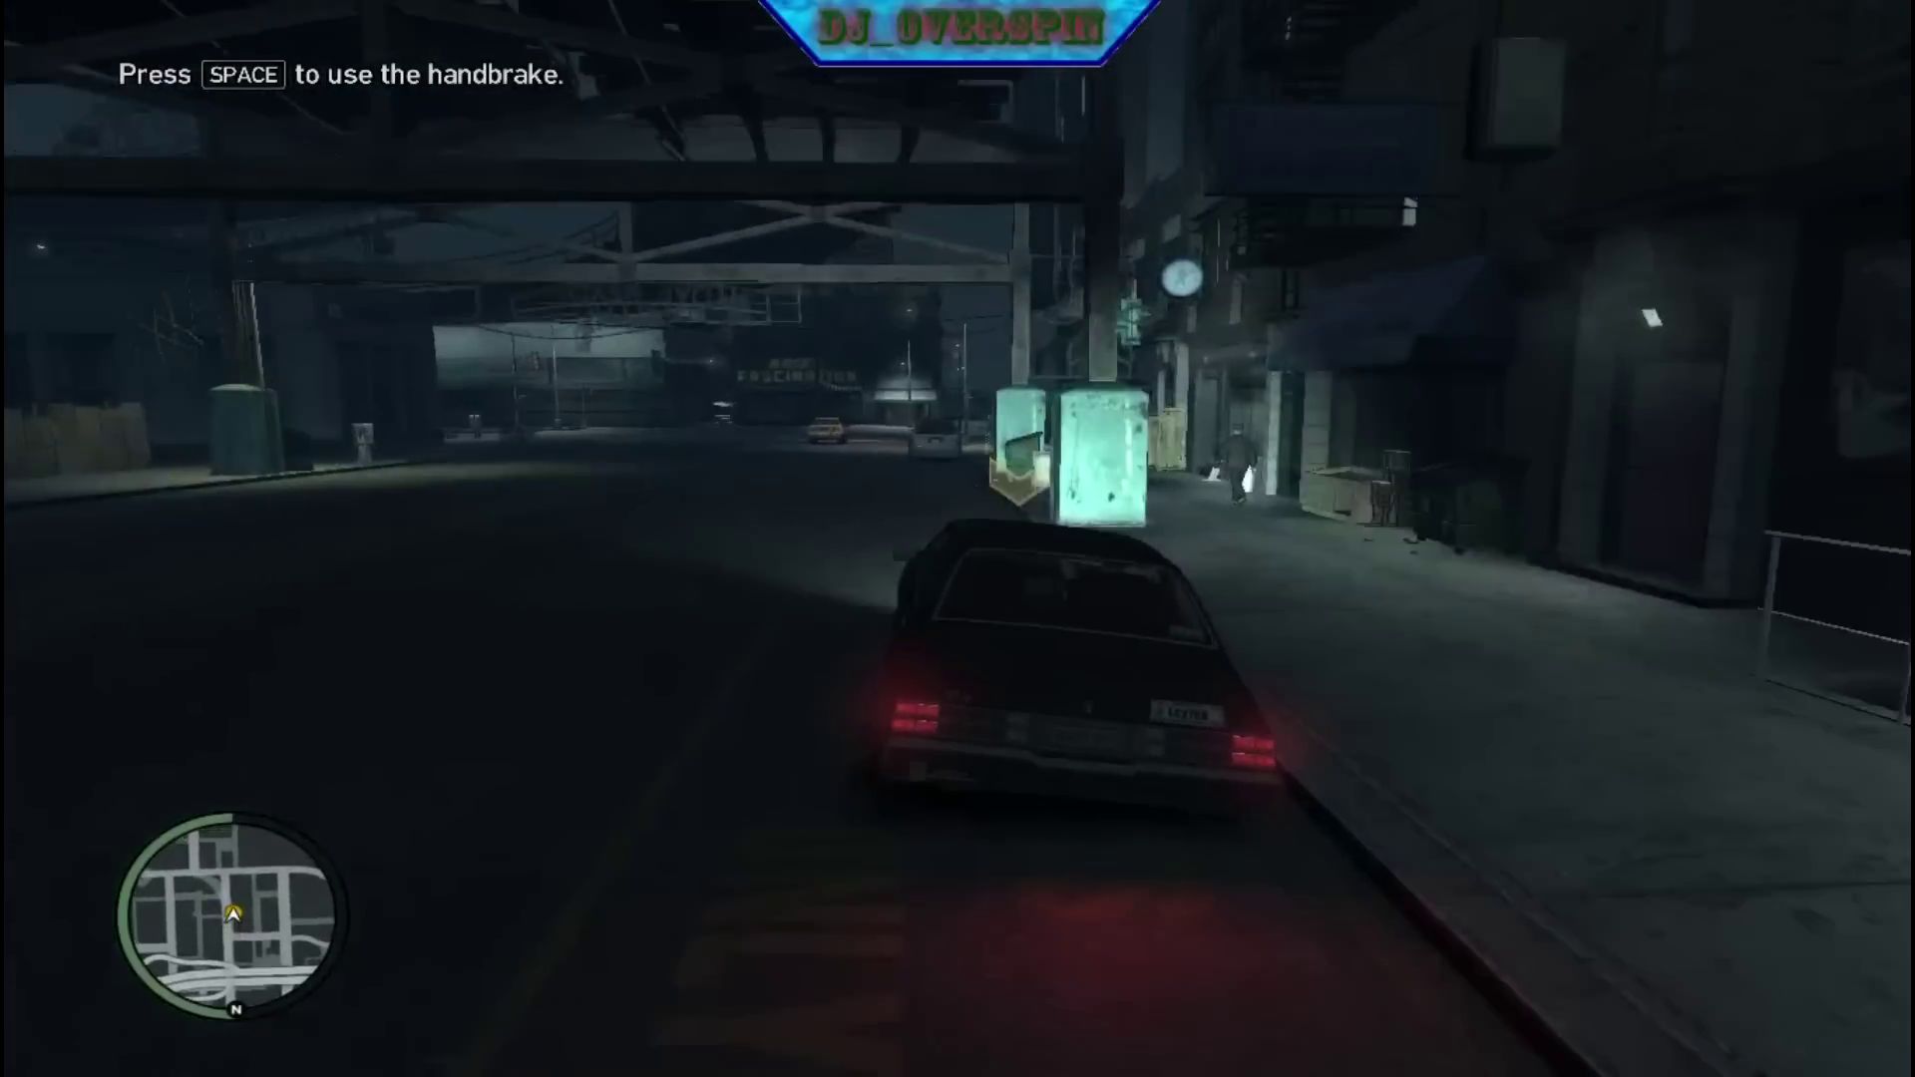
{"action": "key", "text": "r"}
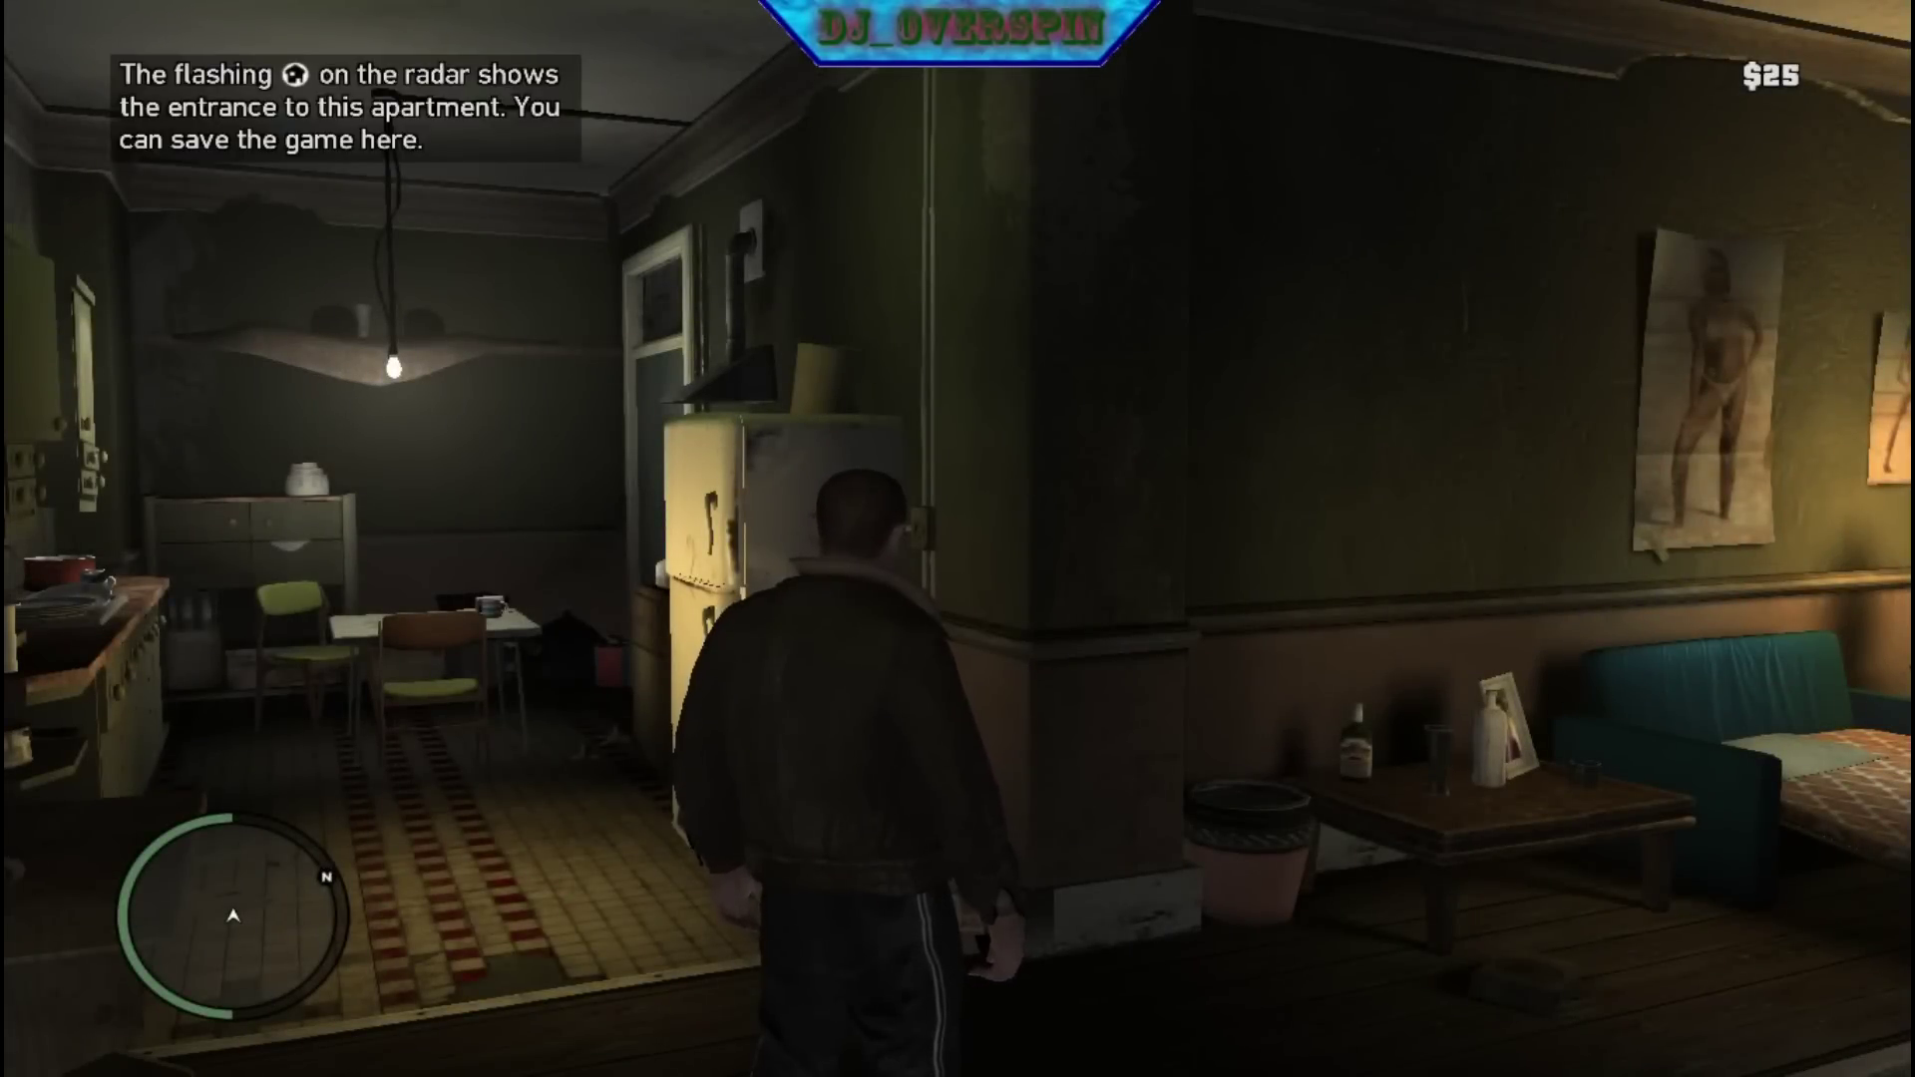
Toggle the console off, leave the bed scene, and walk Niko through the blue door.
{"action": "key", "text": "grave"}
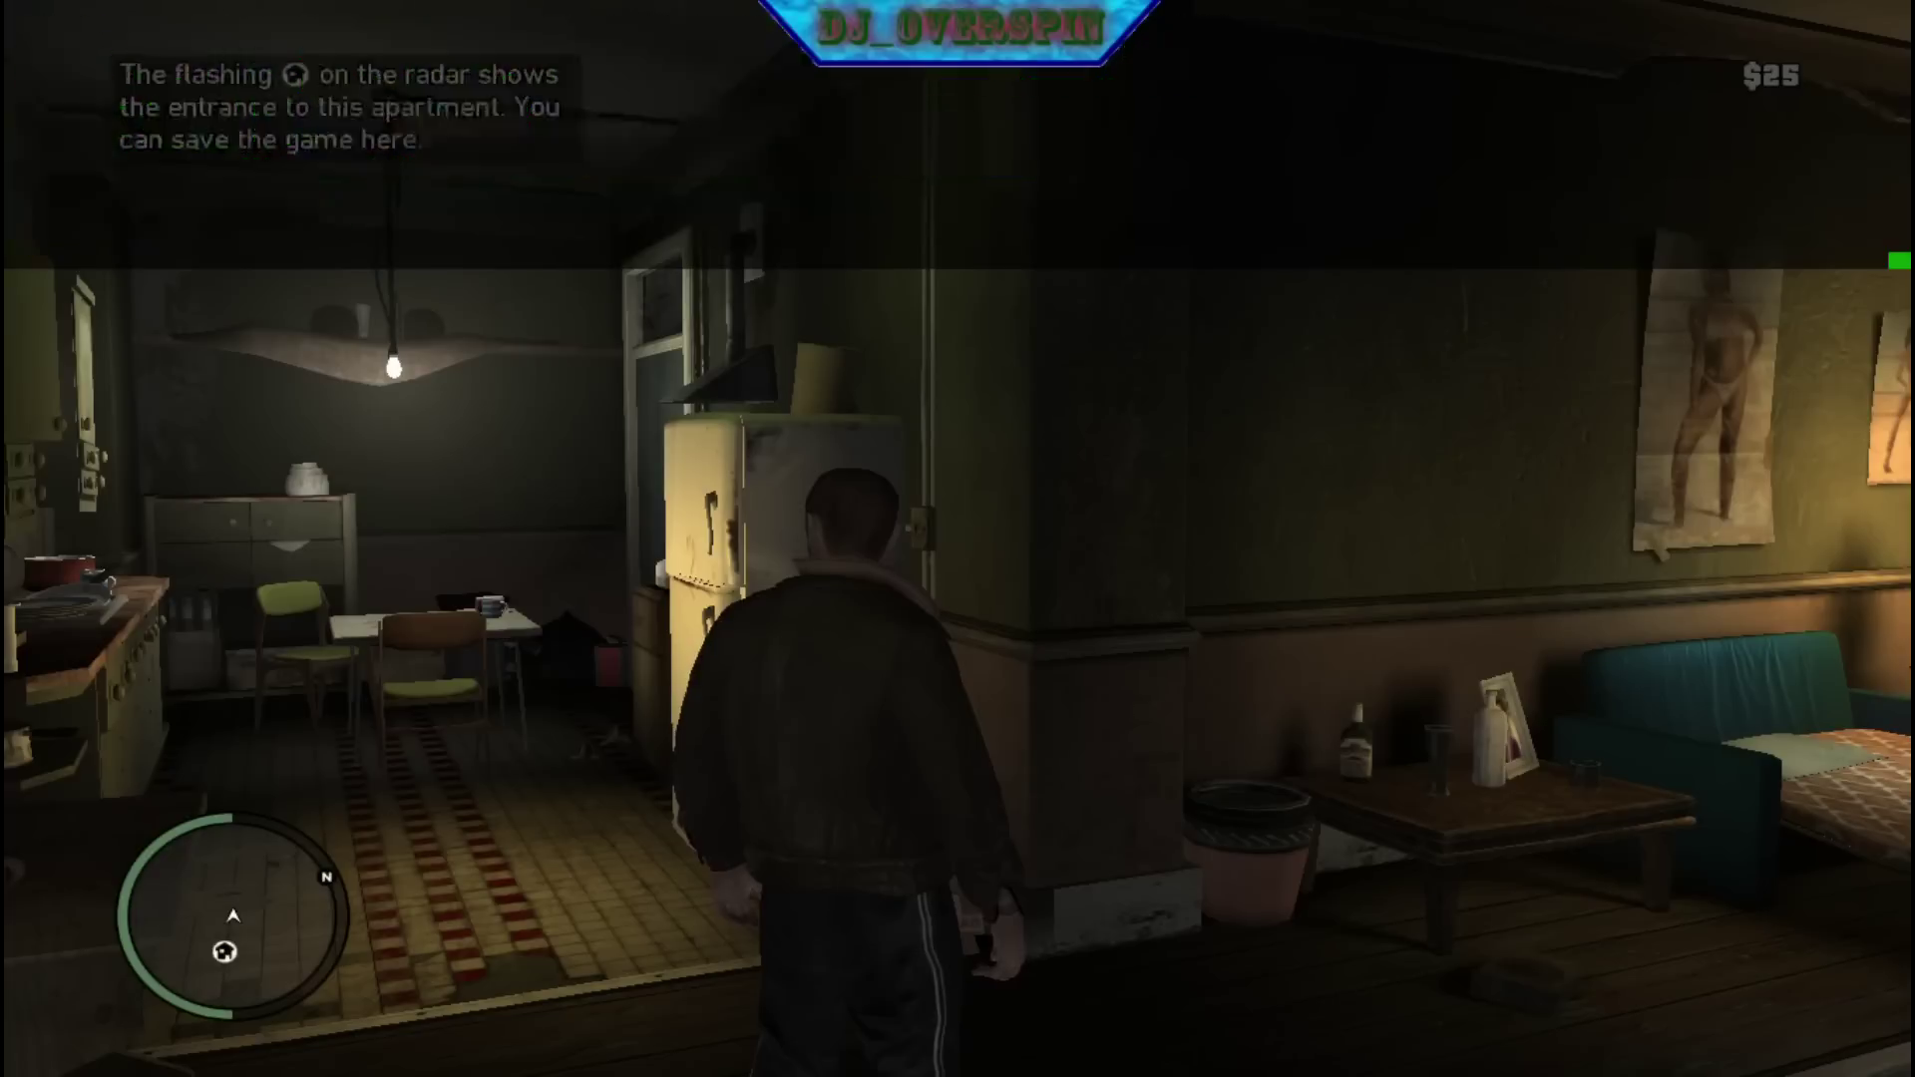
{"action": "key", "text": "grave"}
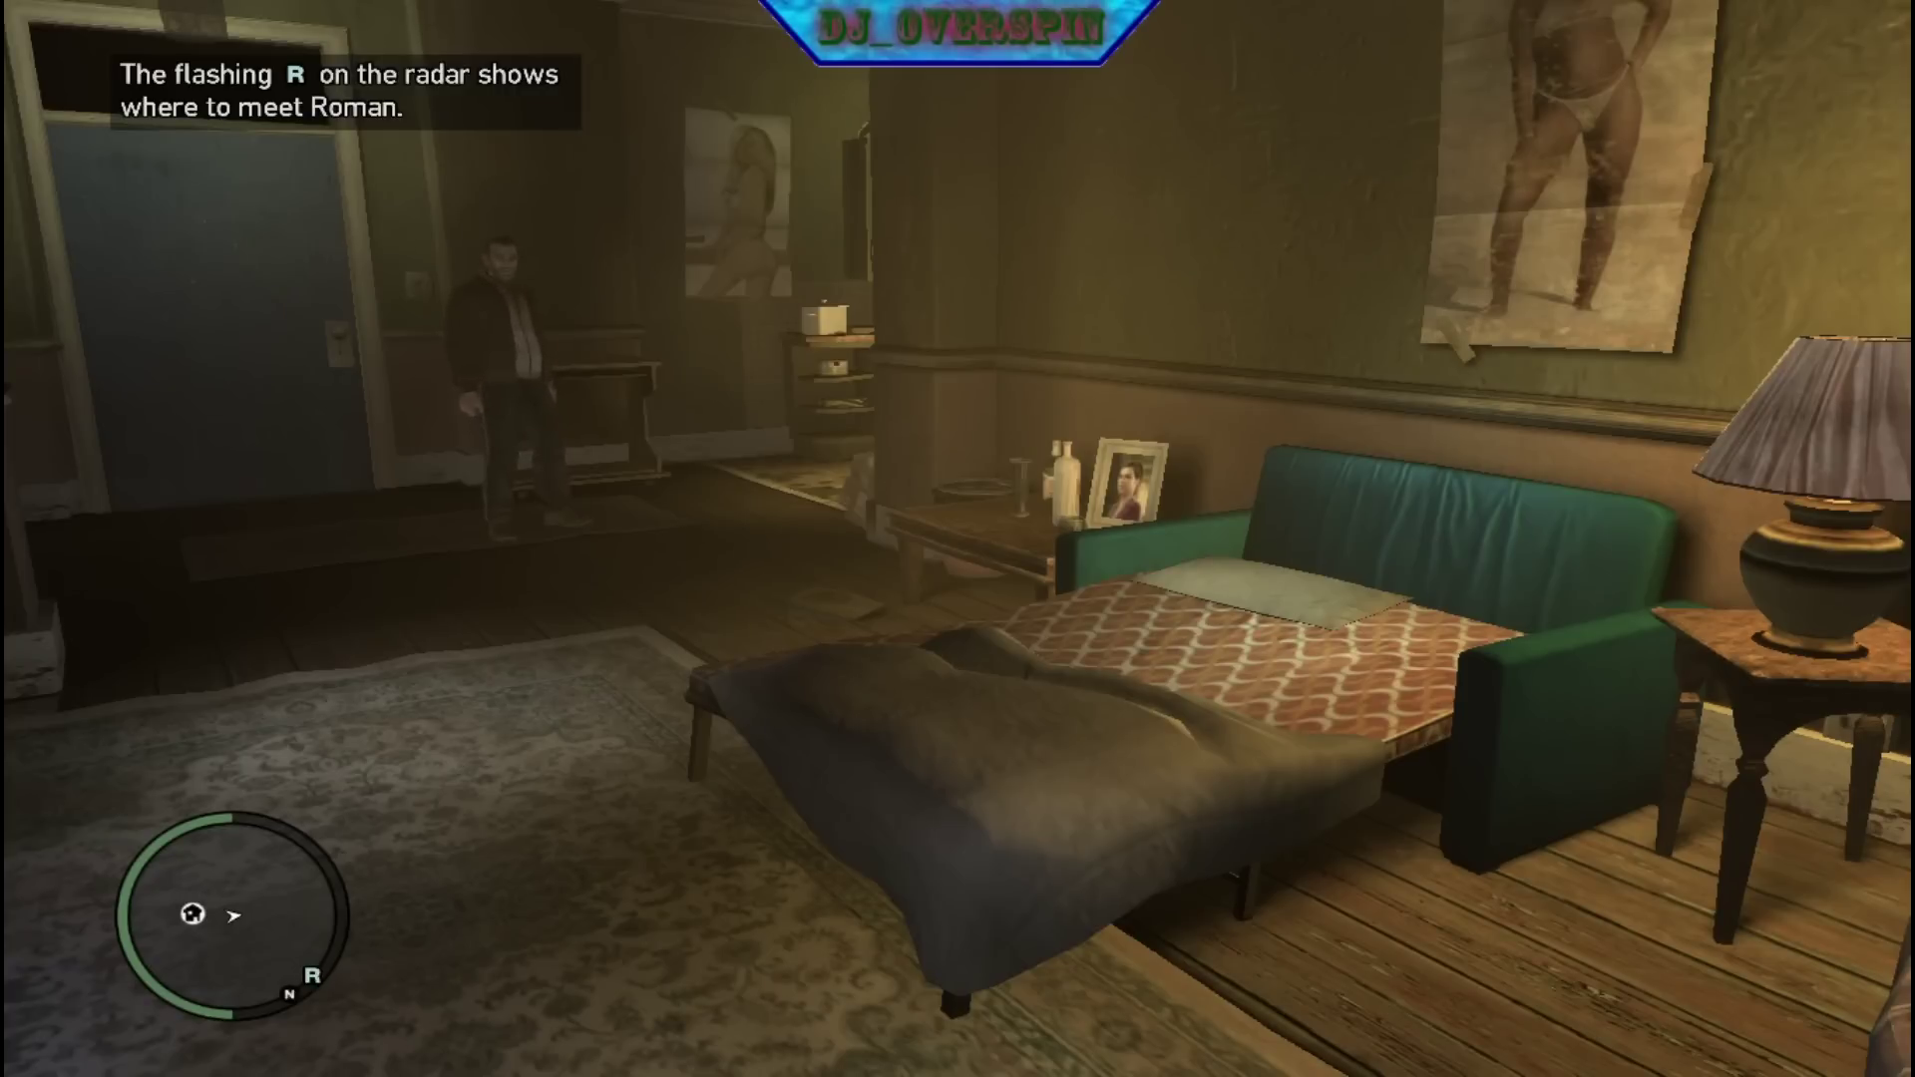
{"action": "key", "text": "w"}
{"action": "key", "text": "w"}
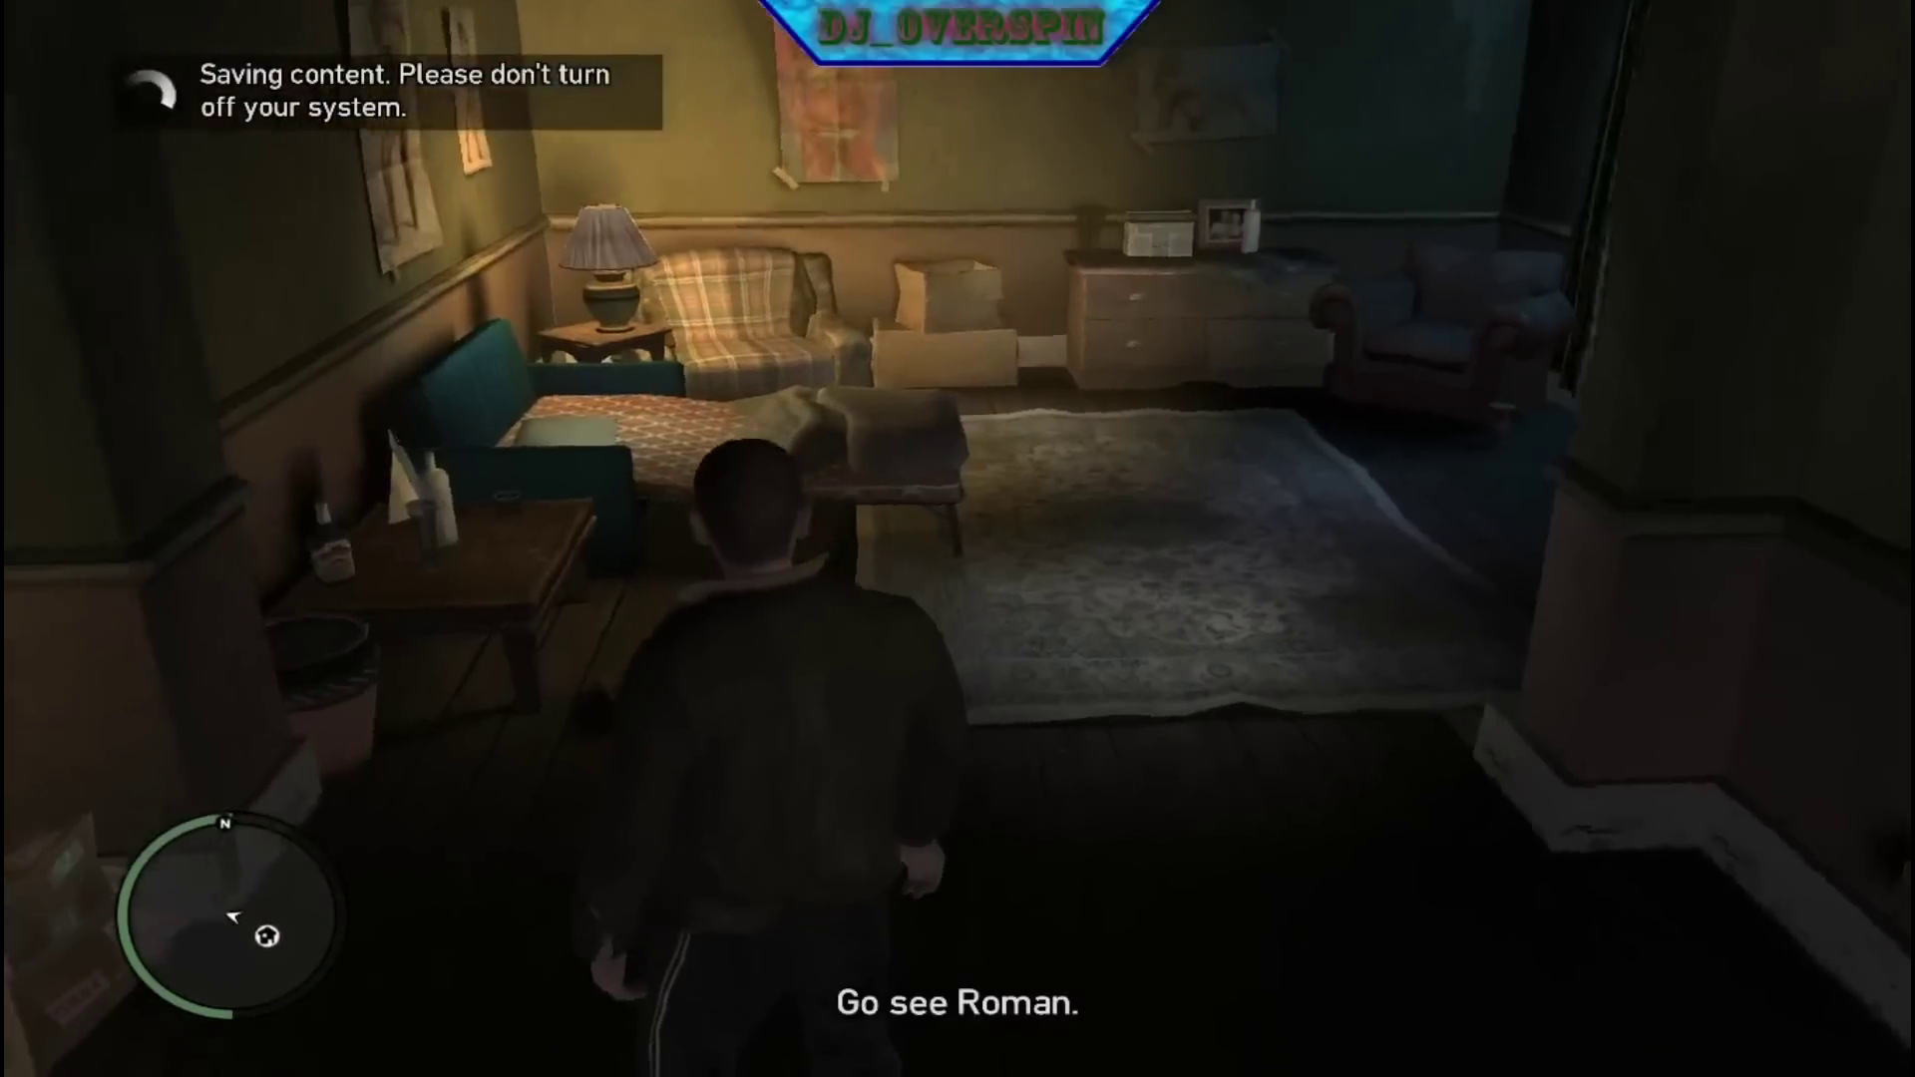
{"action": "key", "text": "w"}
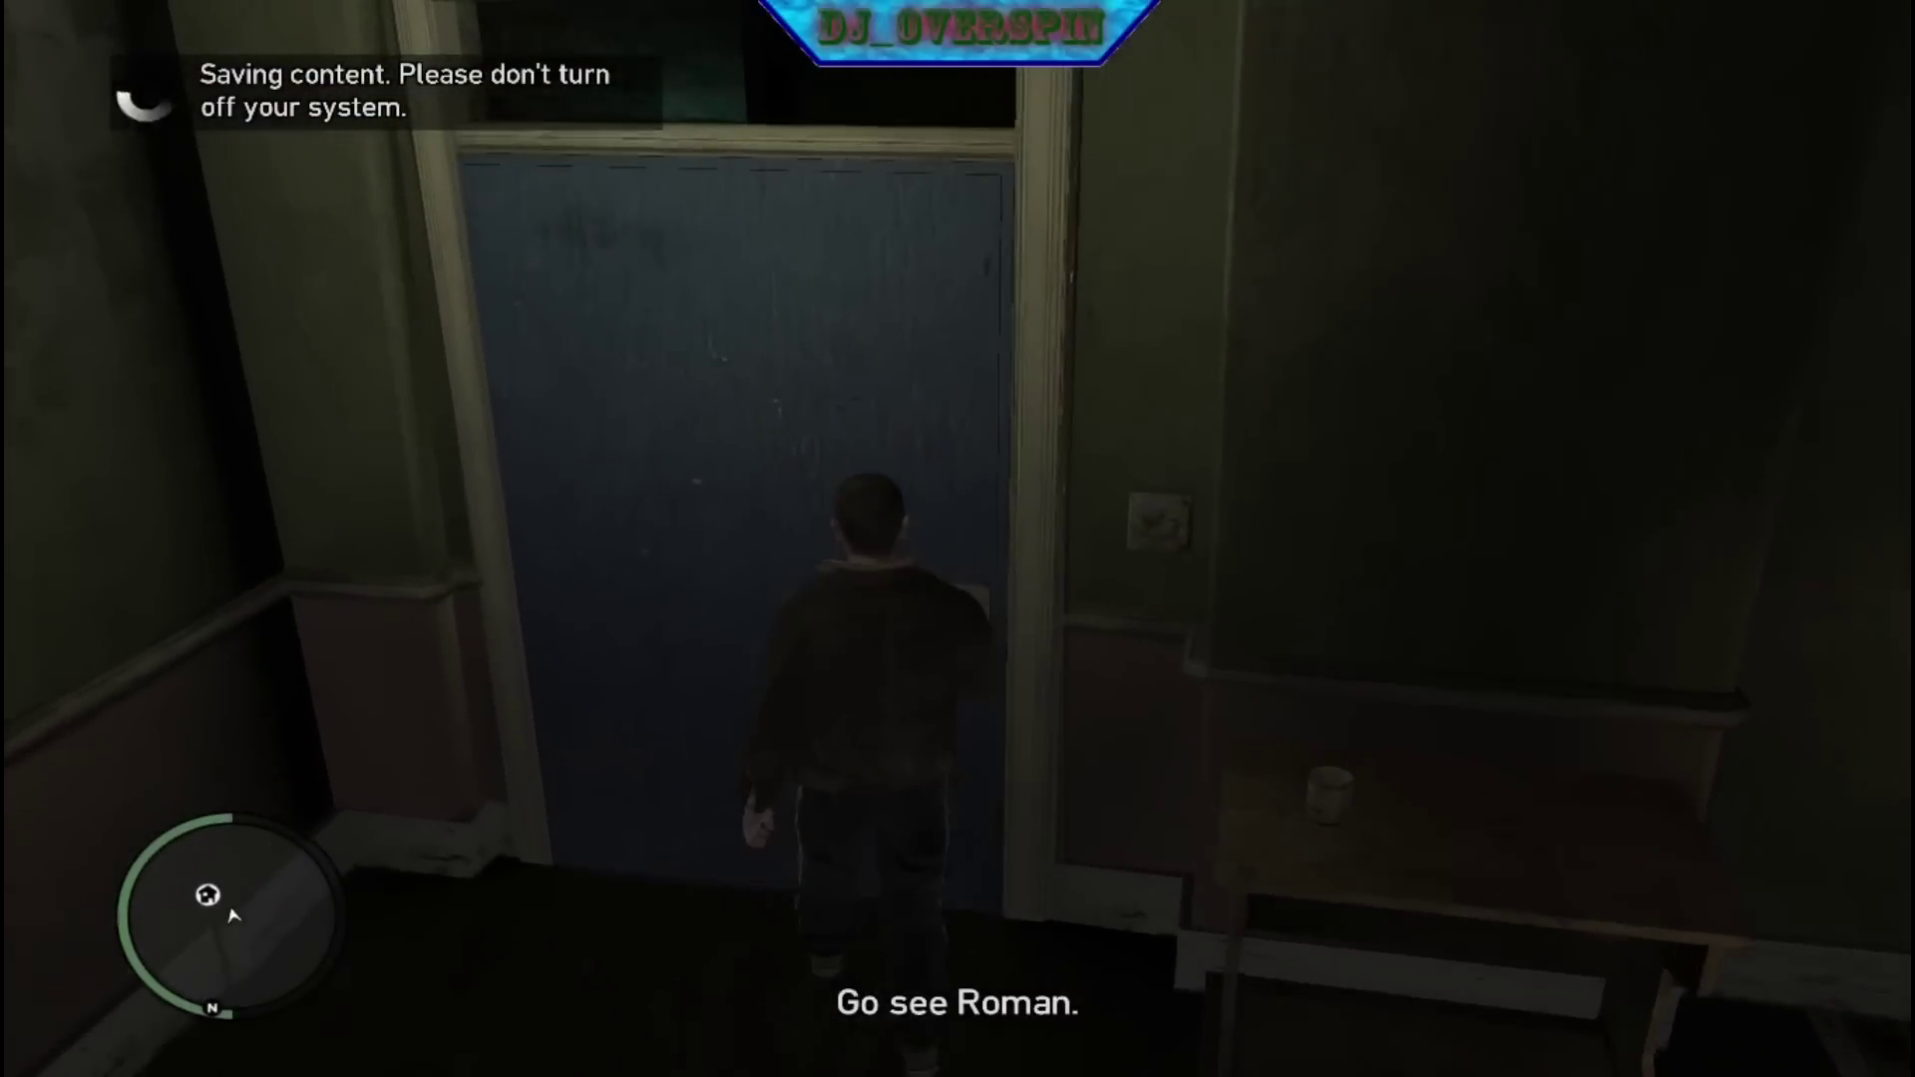
{"action": "key", "text": "w"}
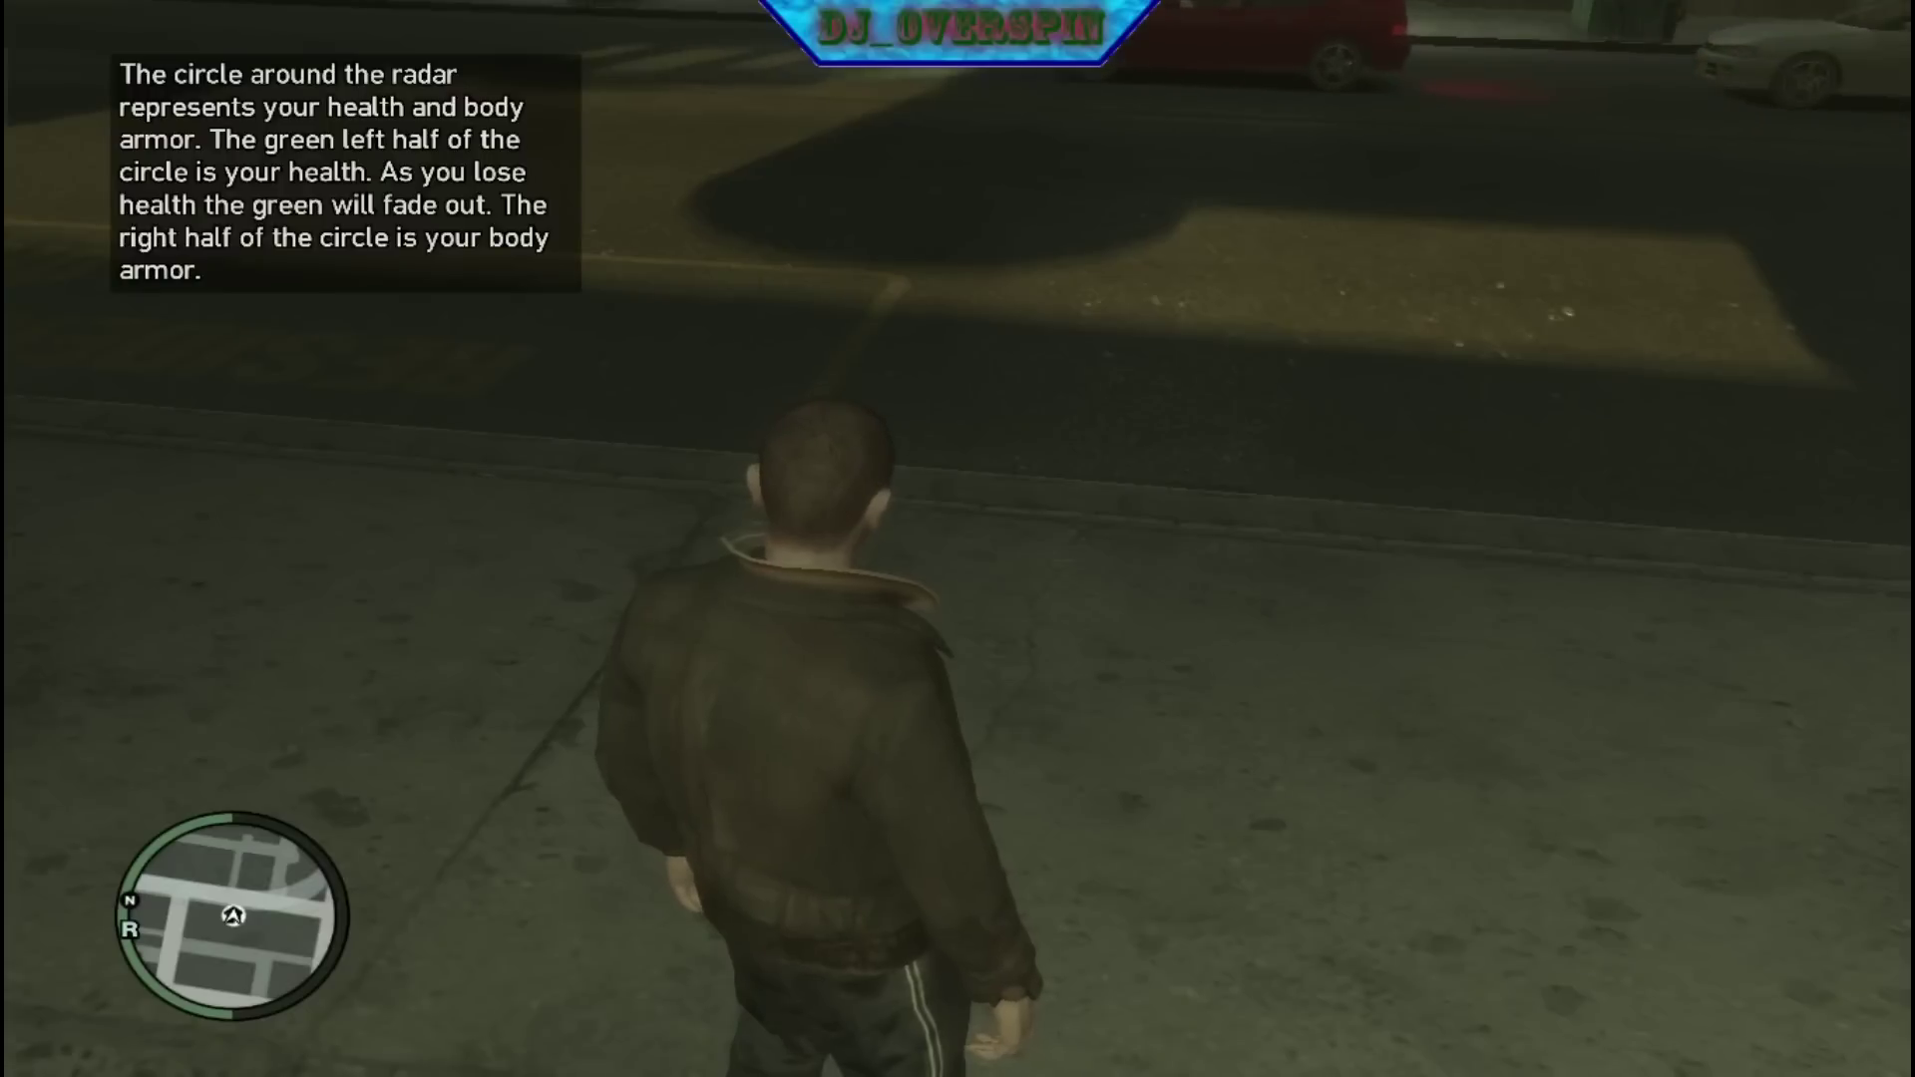
Walk Niko back through the red door, upstairs into the apartment, and save at the bed.
{"action": "key", "text": "w"}
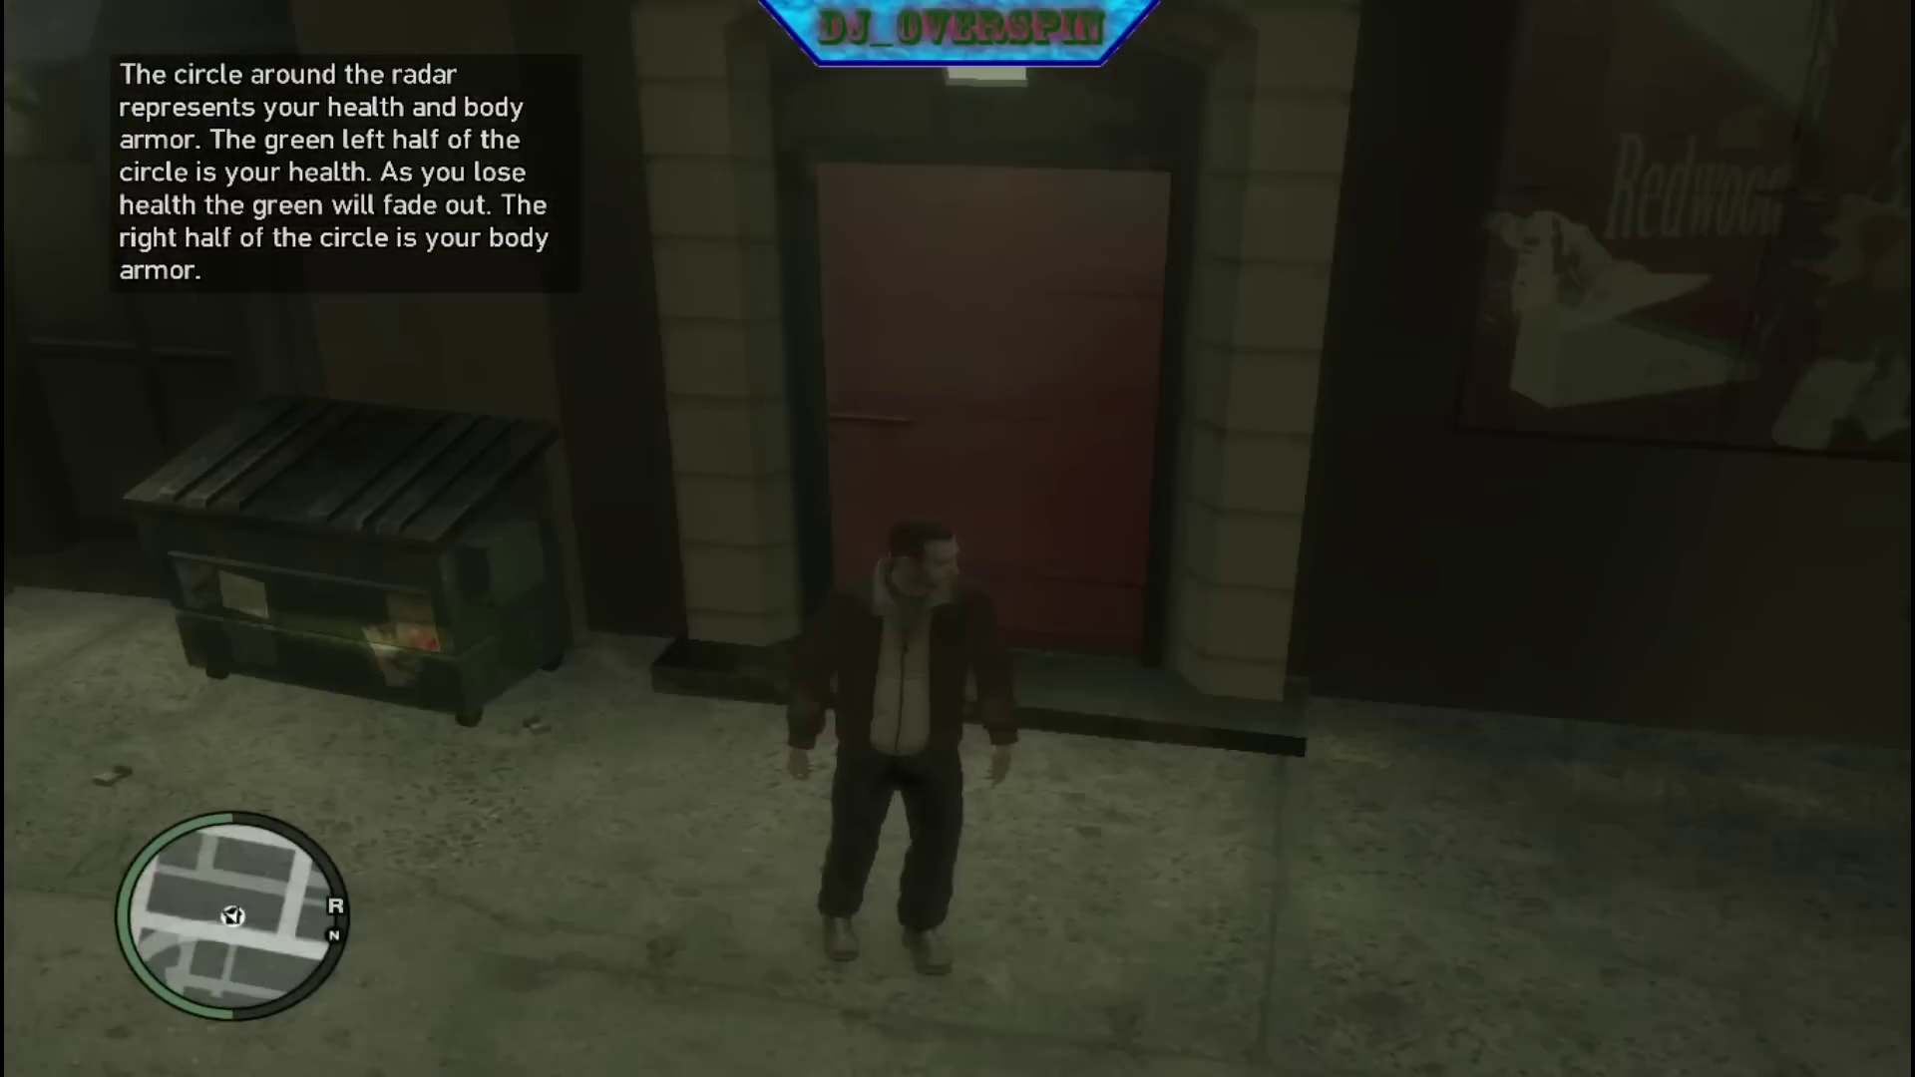
{"action": "key", "text": "w"}
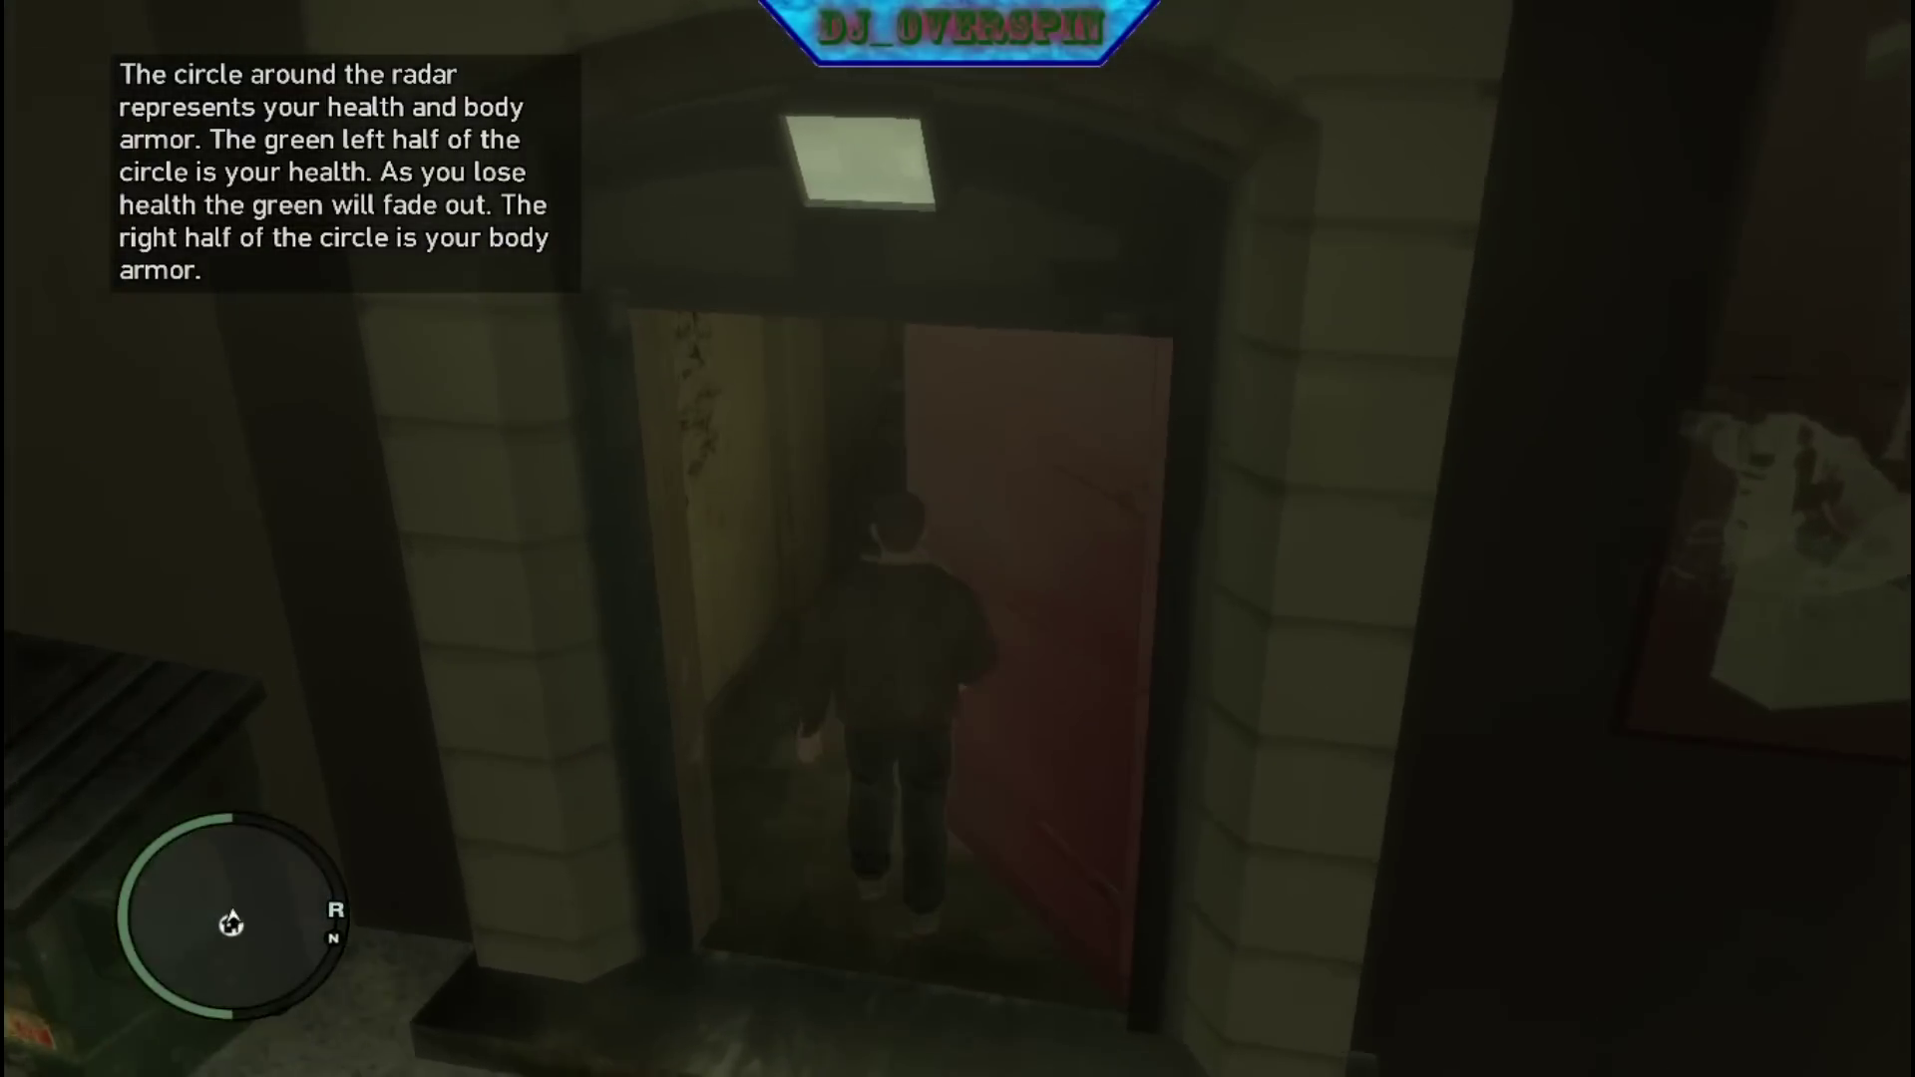
{"action": "key", "text": "w"}
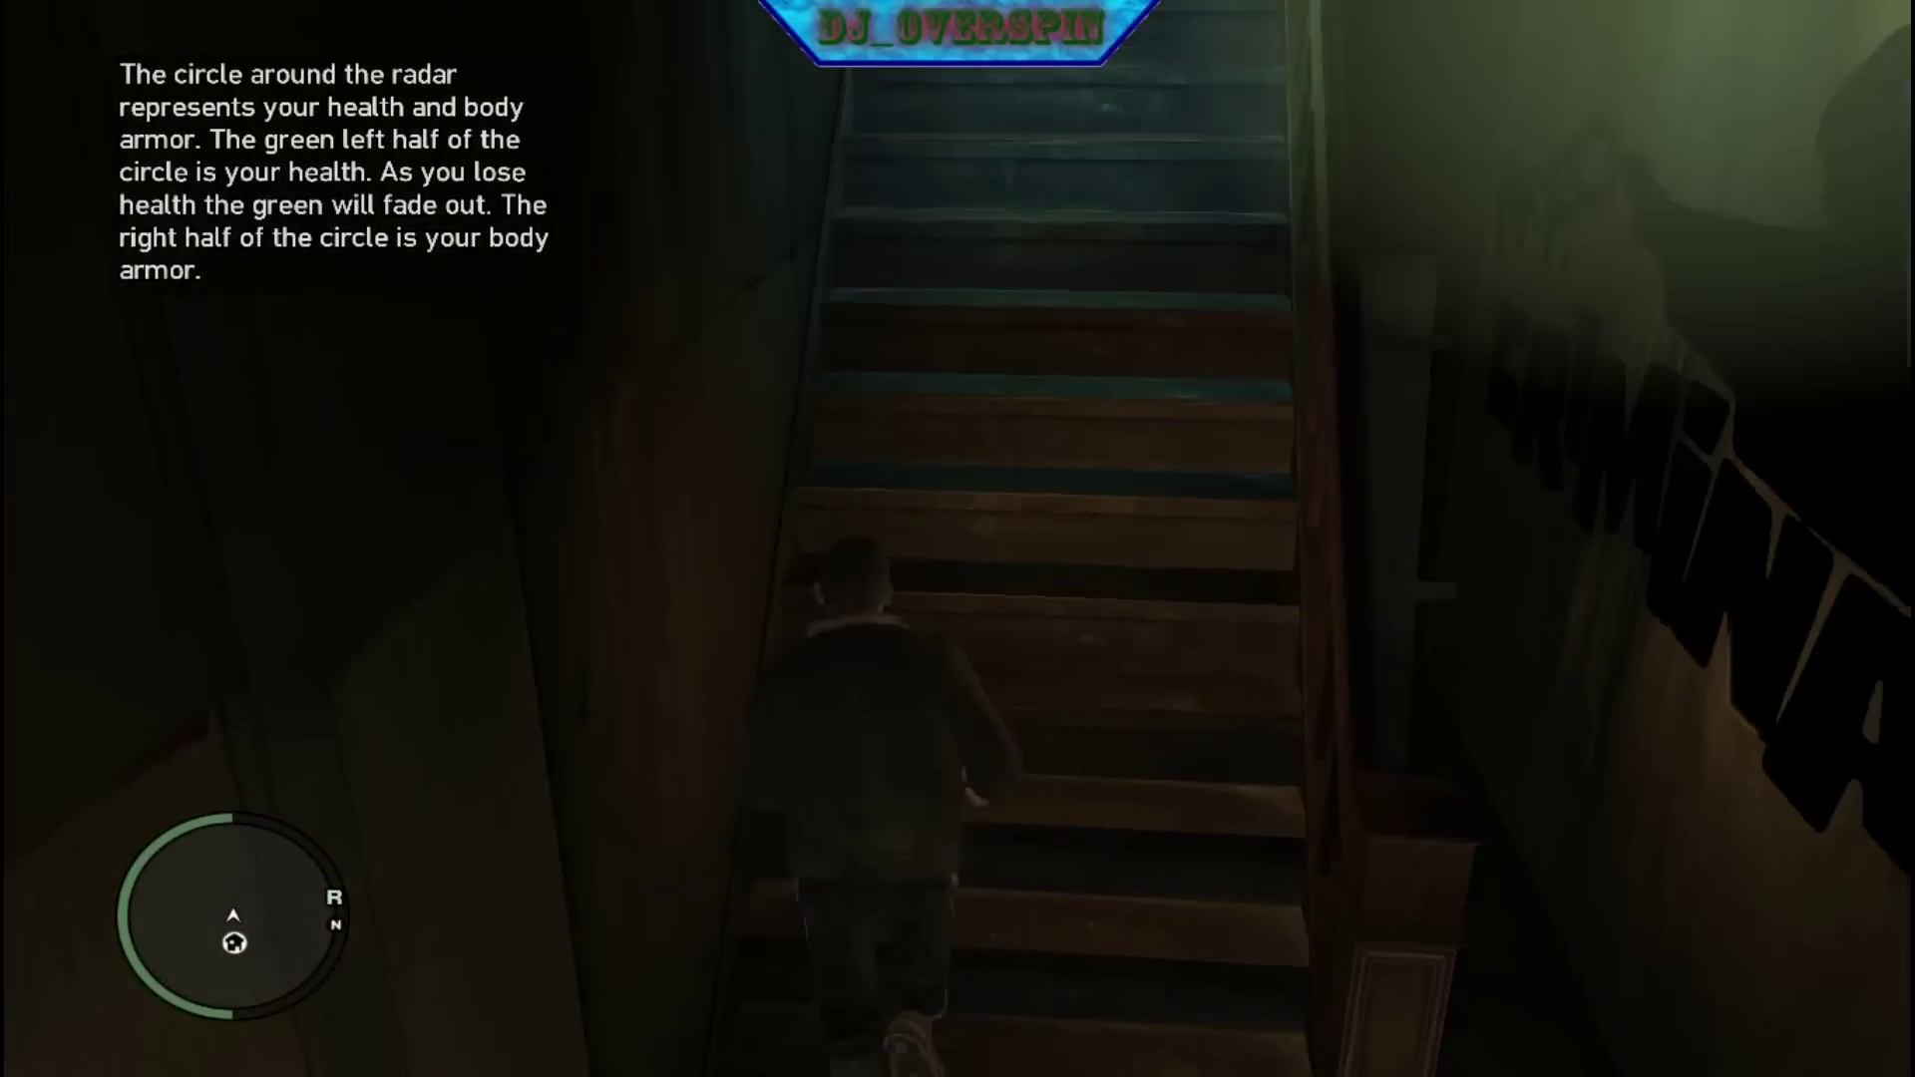
{"action": "key", "text": "w"}
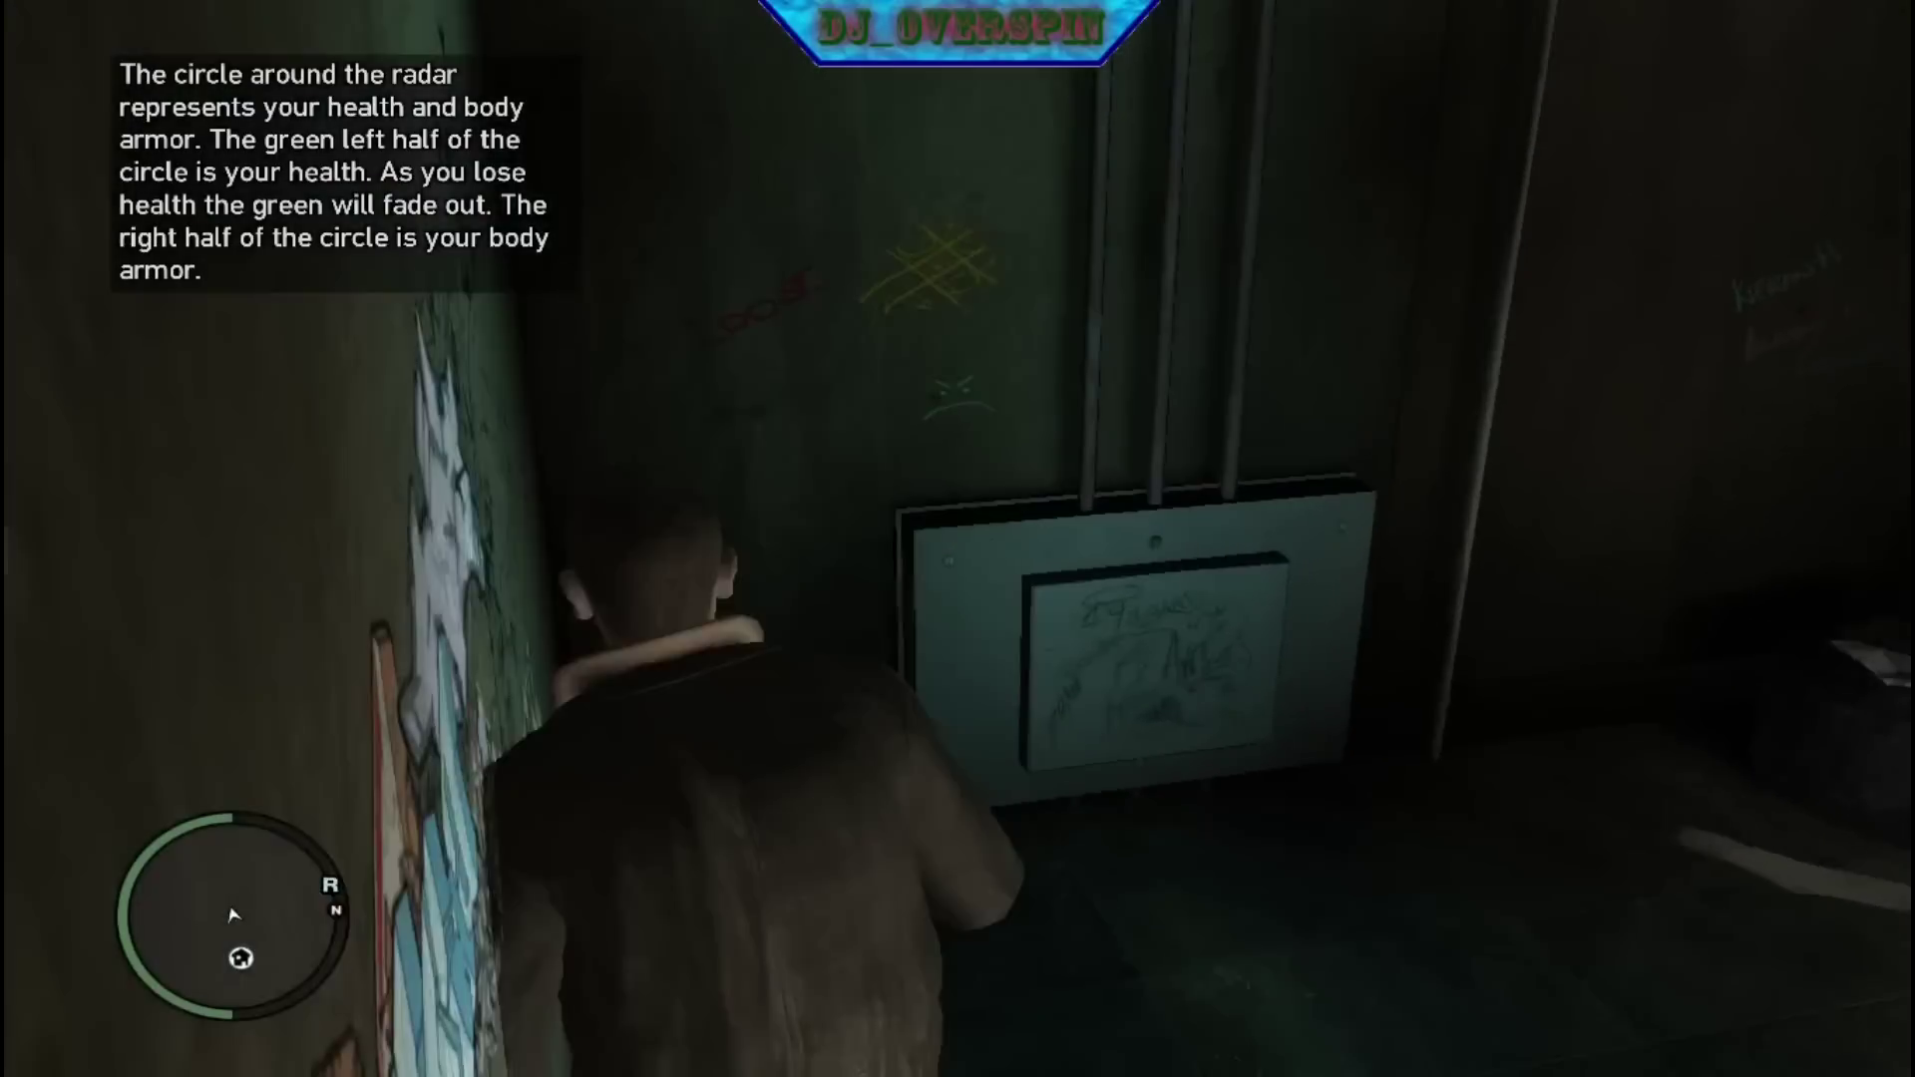
{"action": "key", "text": "w"}
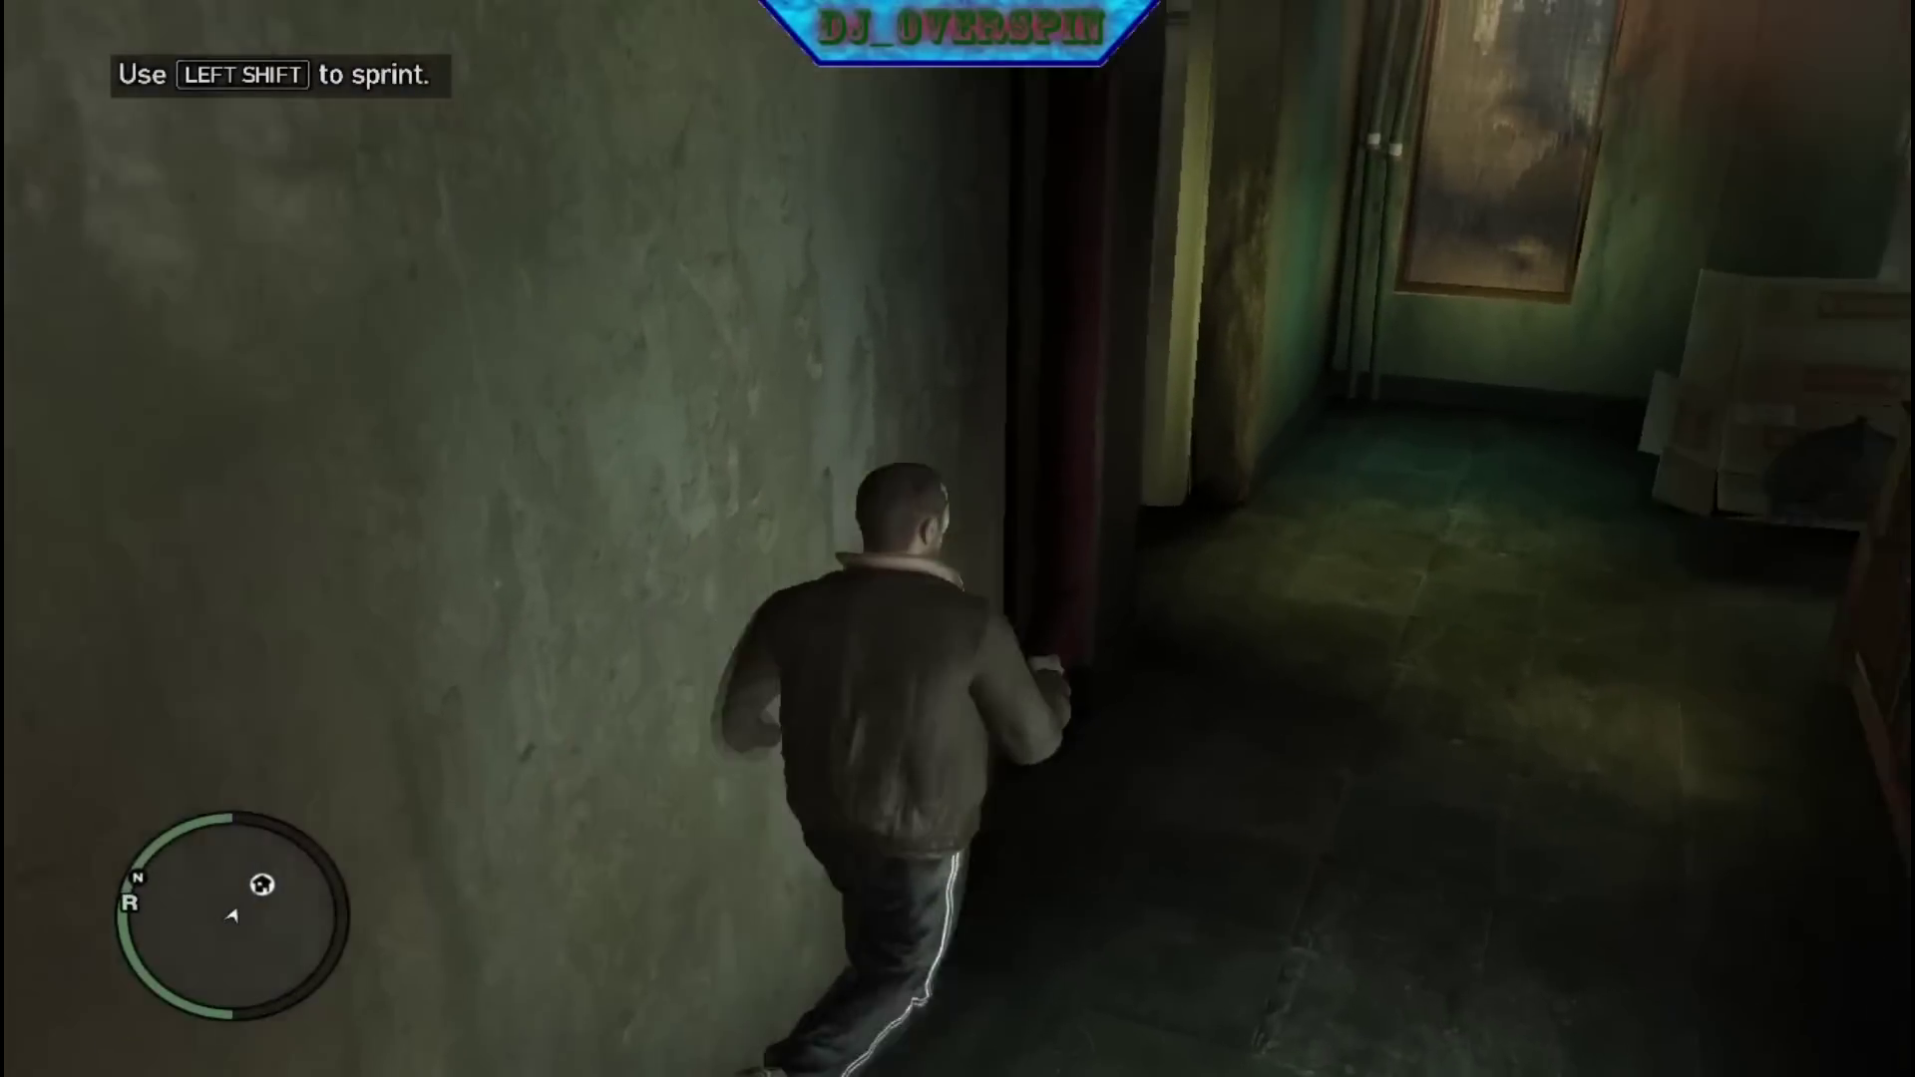
{"action": "key", "text": "w"}
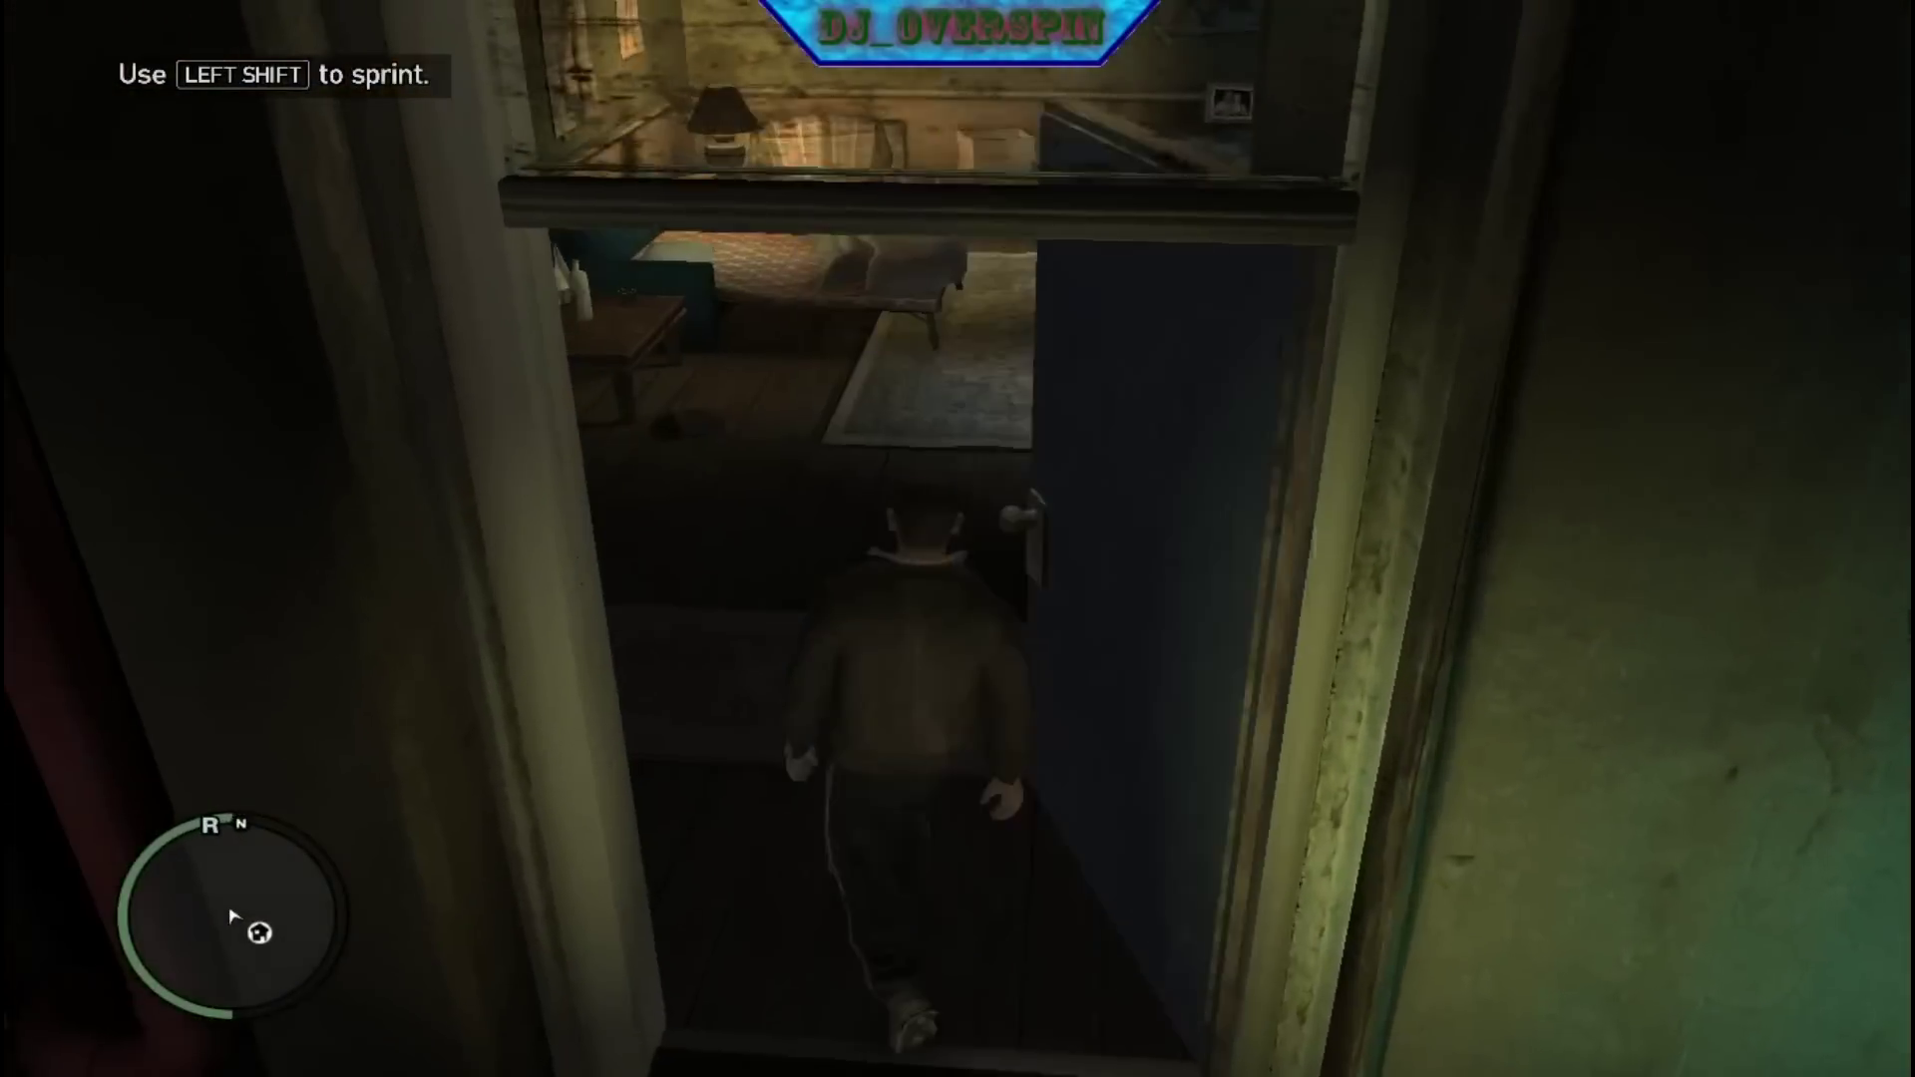
{"action": "key", "text": "w"}
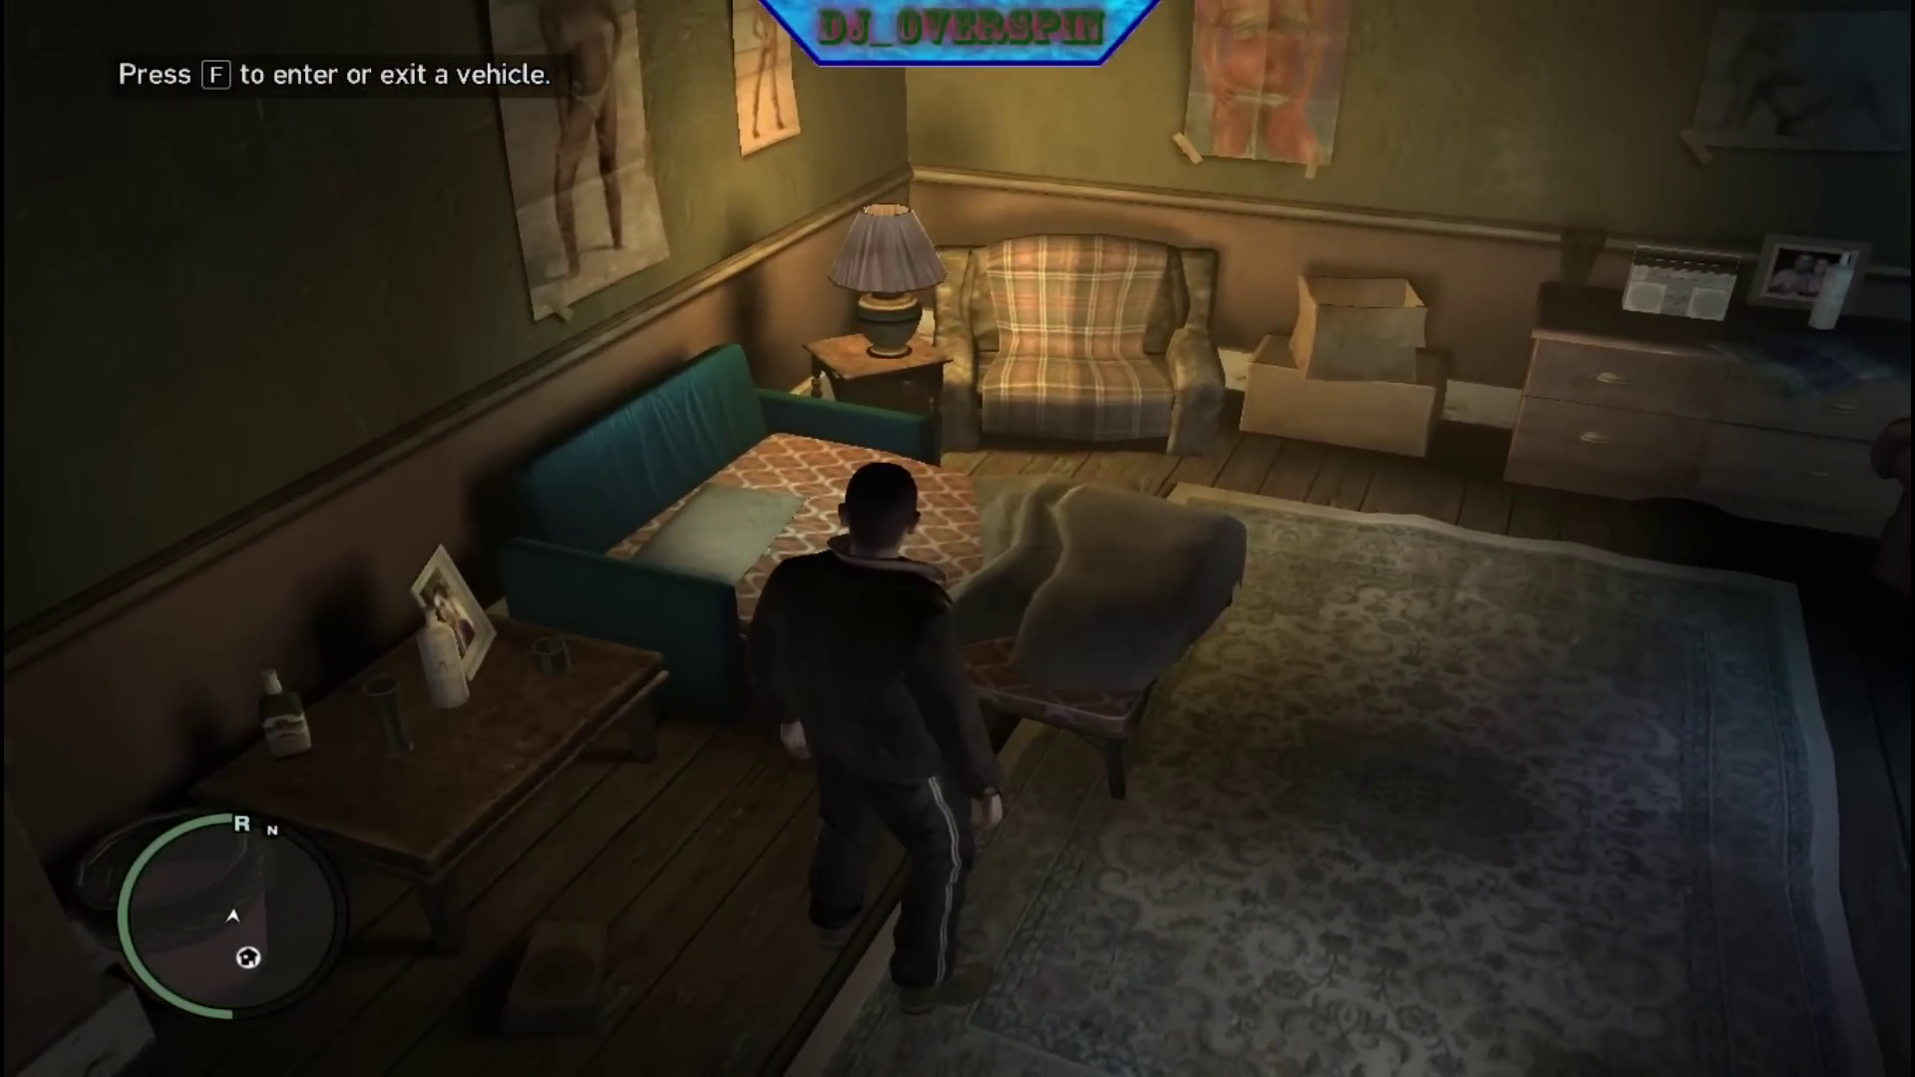
{"action": "key", "text": "f"}
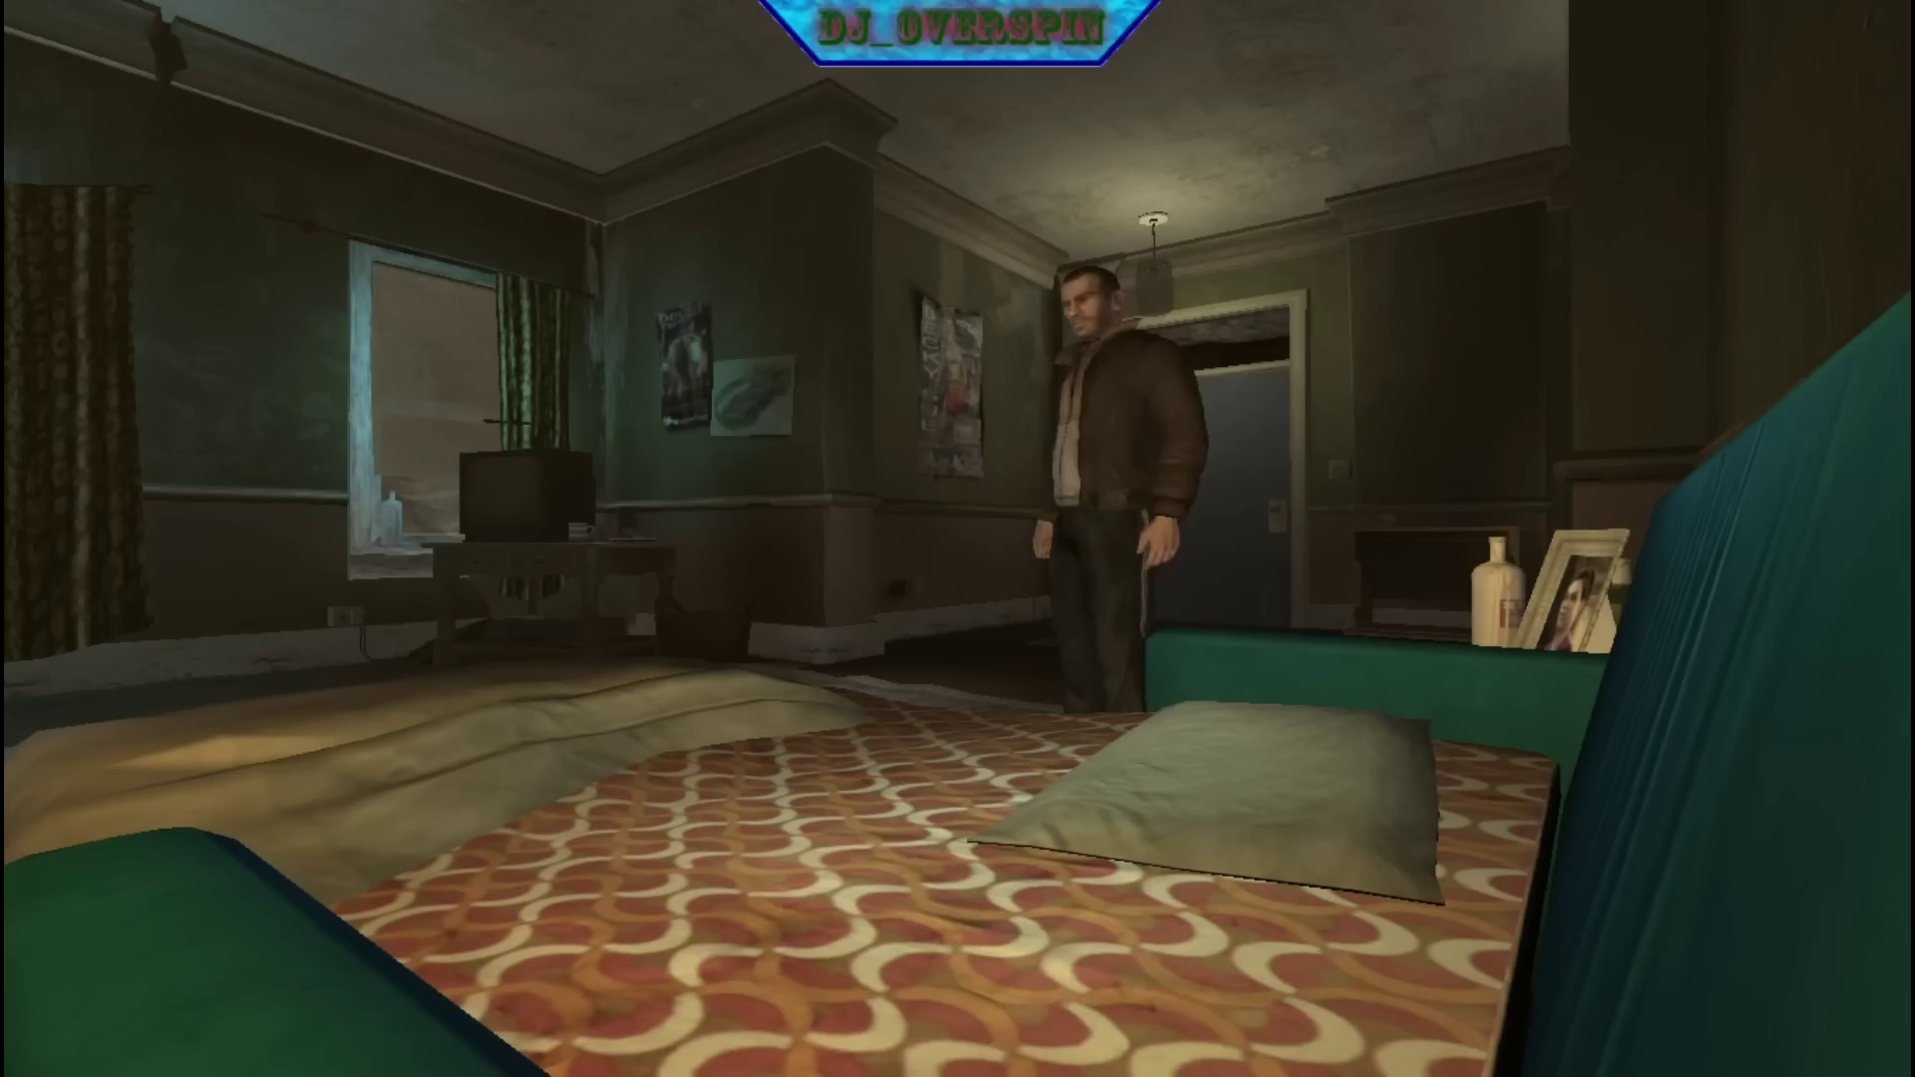